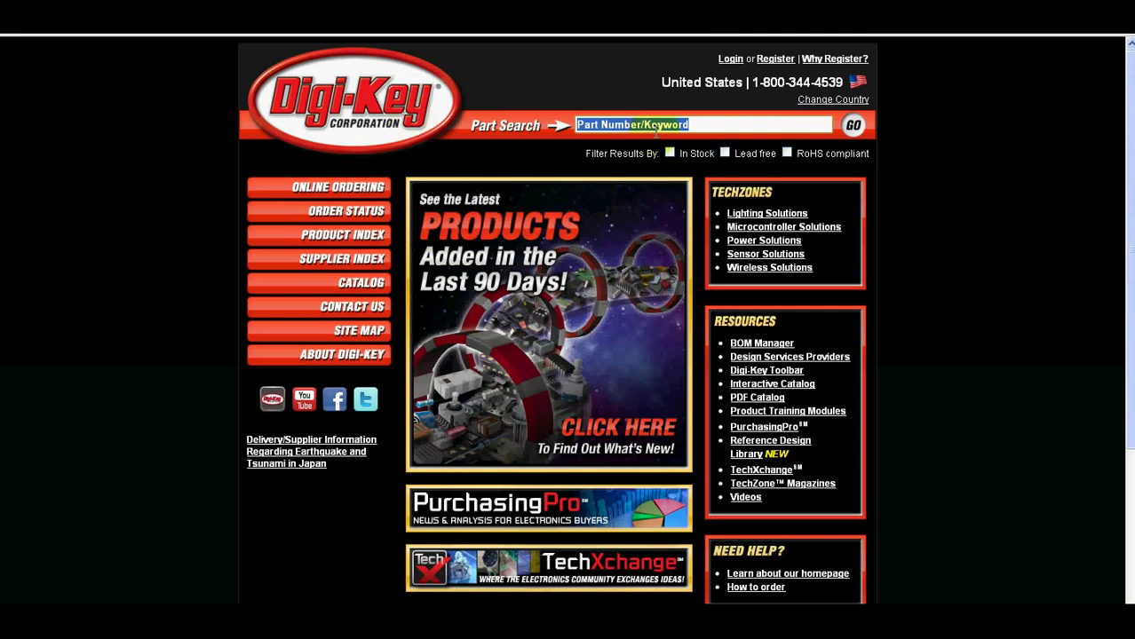
Search Digi-Key for 0R 1206 parts.
{"action": "left_click", "coordinate": [692, 127]}
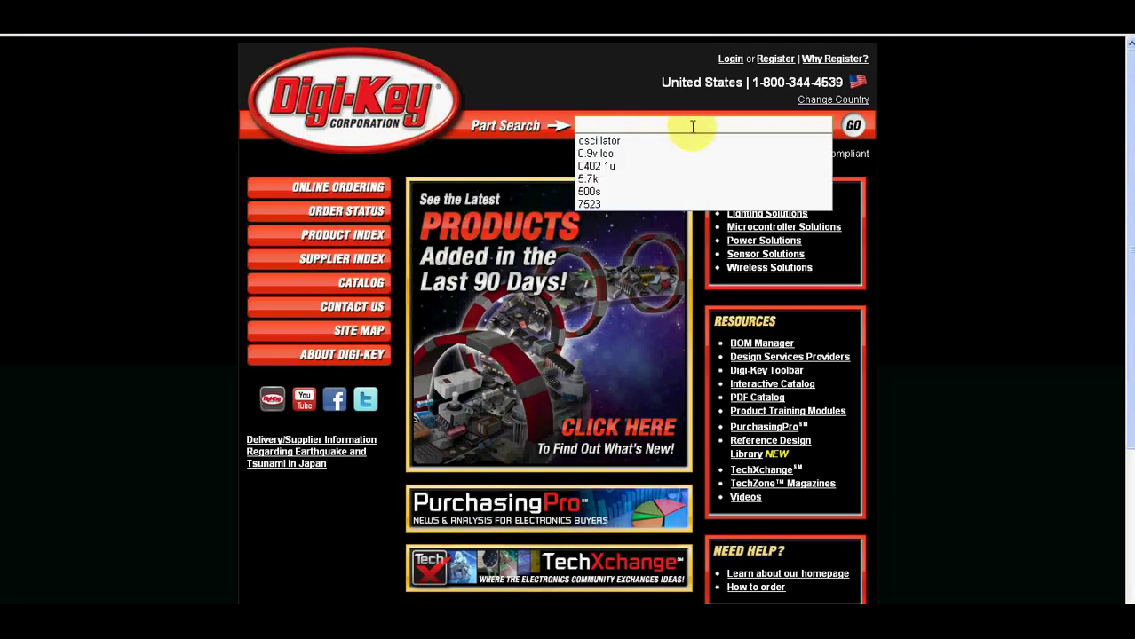
{"action": "type", "text": "0R 1206"}
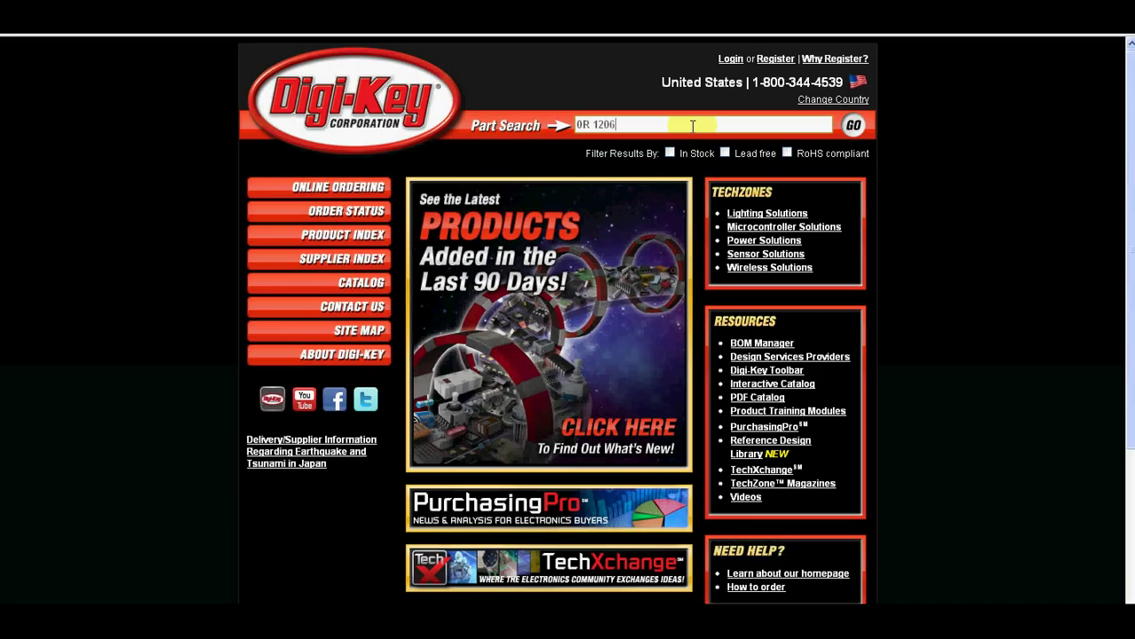
{"action": "key", "text": "Return"}
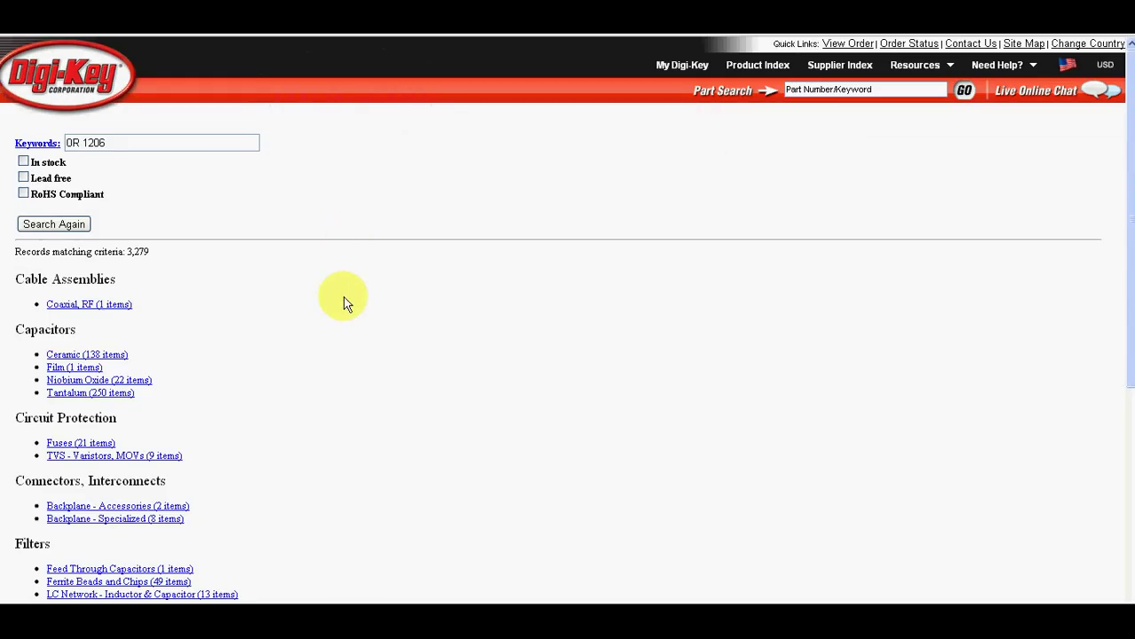
{"action": "scroll", "coordinate": [348, 299], "scroll_direction": "down", "scroll_amount": 5}
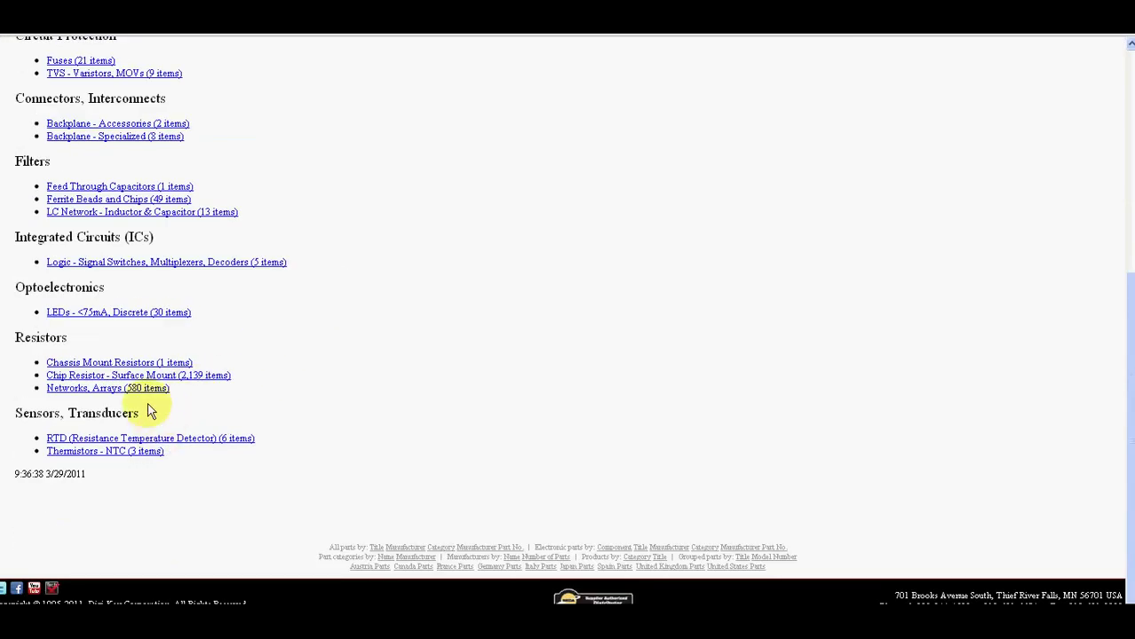
Filter the Chip Resistor - Surface Mount results to Yageo, 0.0 ohm and in stock.
{"action": "left_click", "coordinate": [227, 377]}
{"action": "scroll", "coordinate": [260, 397], "scroll_direction": "down", "scroll_amount": 1}
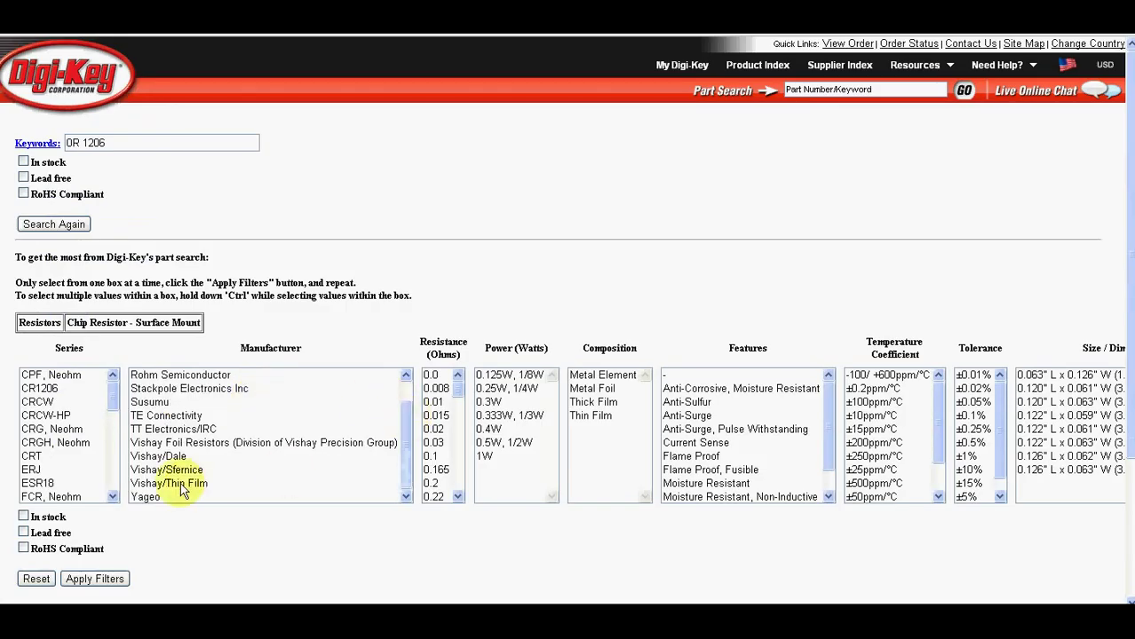
{"action": "left_click", "coordinate": [149, 497]}
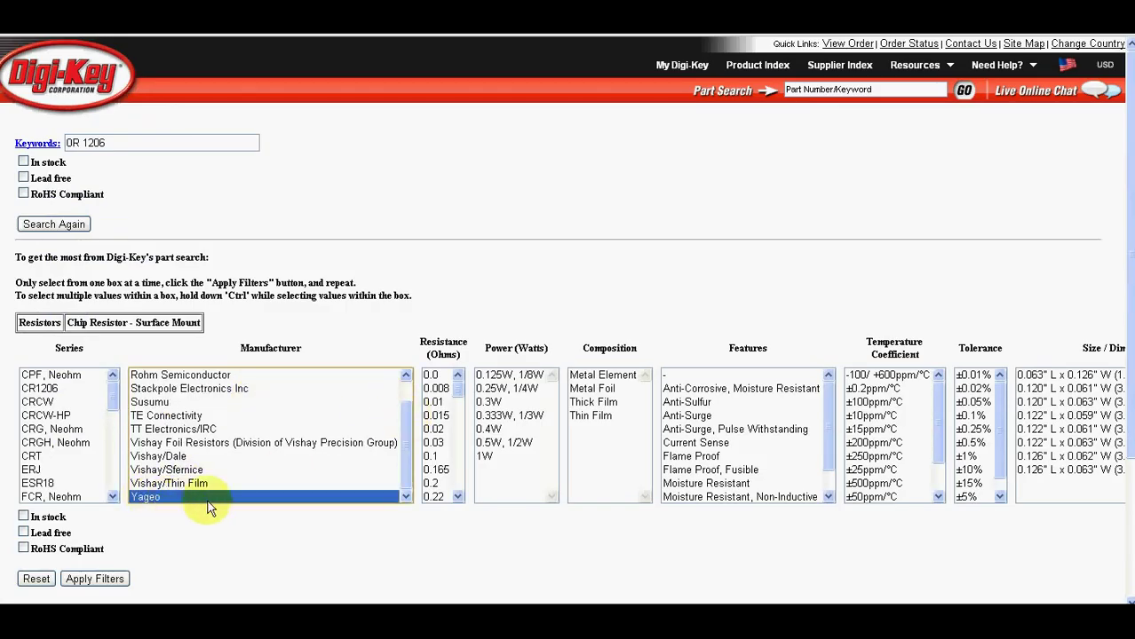
{"action": "left_click", "coordinate": [433, 376]}
{"action": "left_click", "coordinate": [23, 517]}
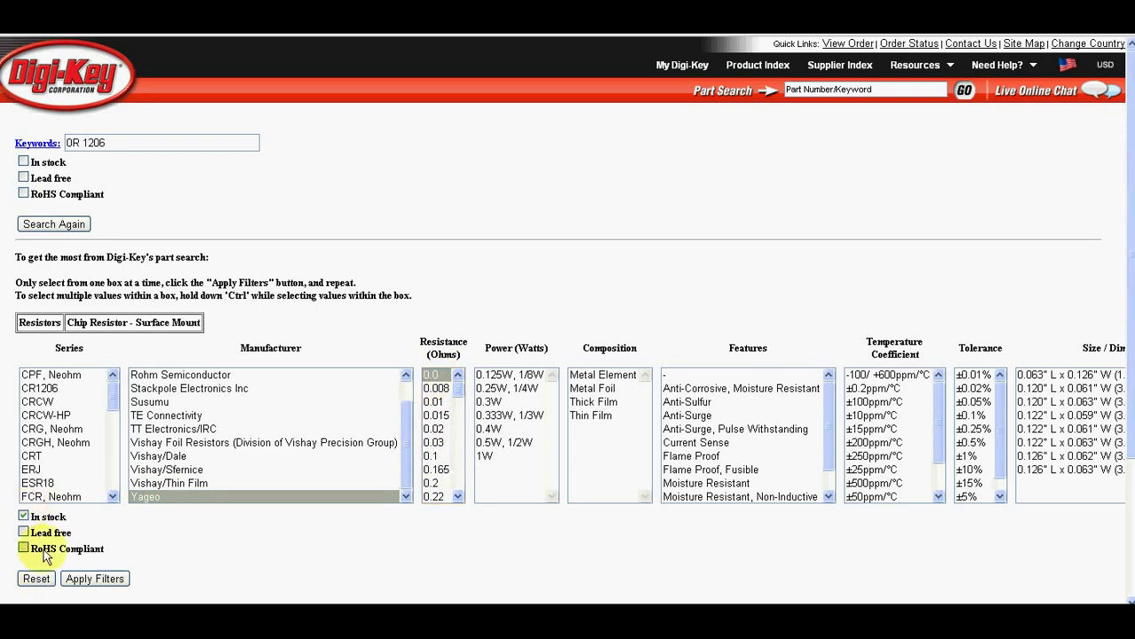
{"action": "left_click", "coordinate": [95, 579]}
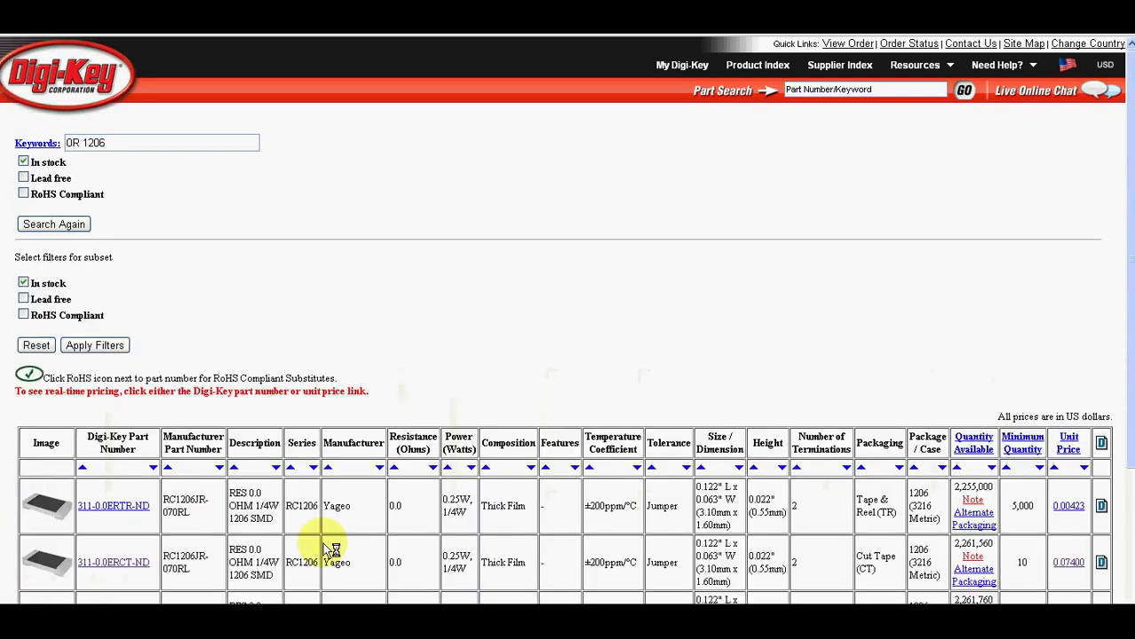
Open the product page for 311-0.0ERCT-ND.
{"action": "scroll", "coordinate": [302, 529], "scroll_direction": "down", "scroll_amount": 2}
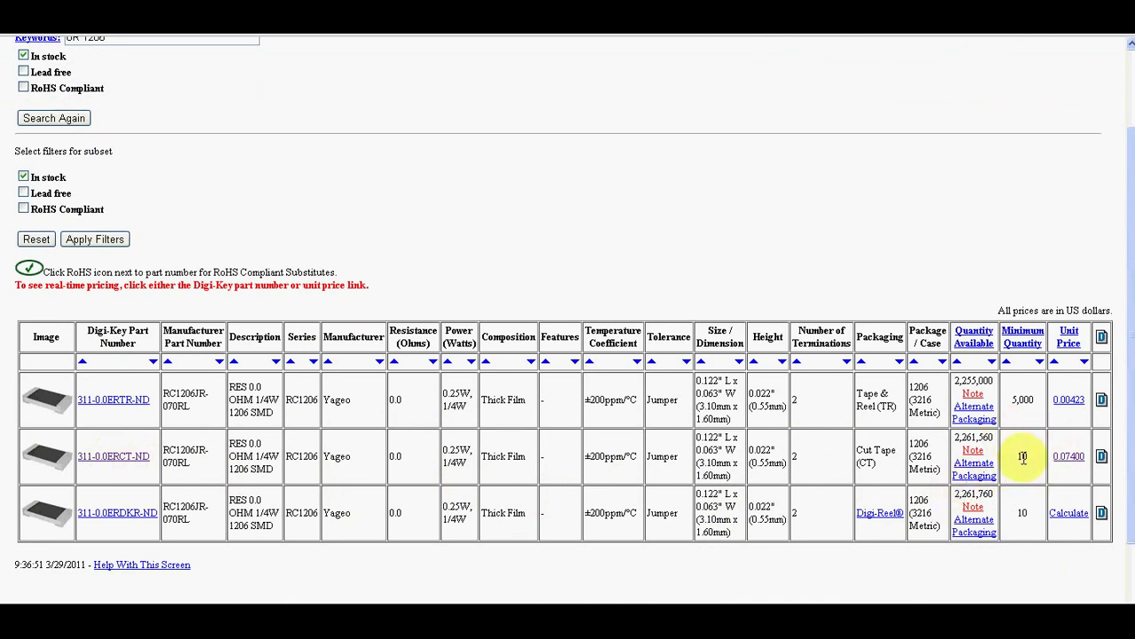
{"action": "left_click", "coordinate": [121, 458]}
{"action": "scroll", "coordinate": [243, 466], "scroll_direction": "down", "scroll_amount": 2}
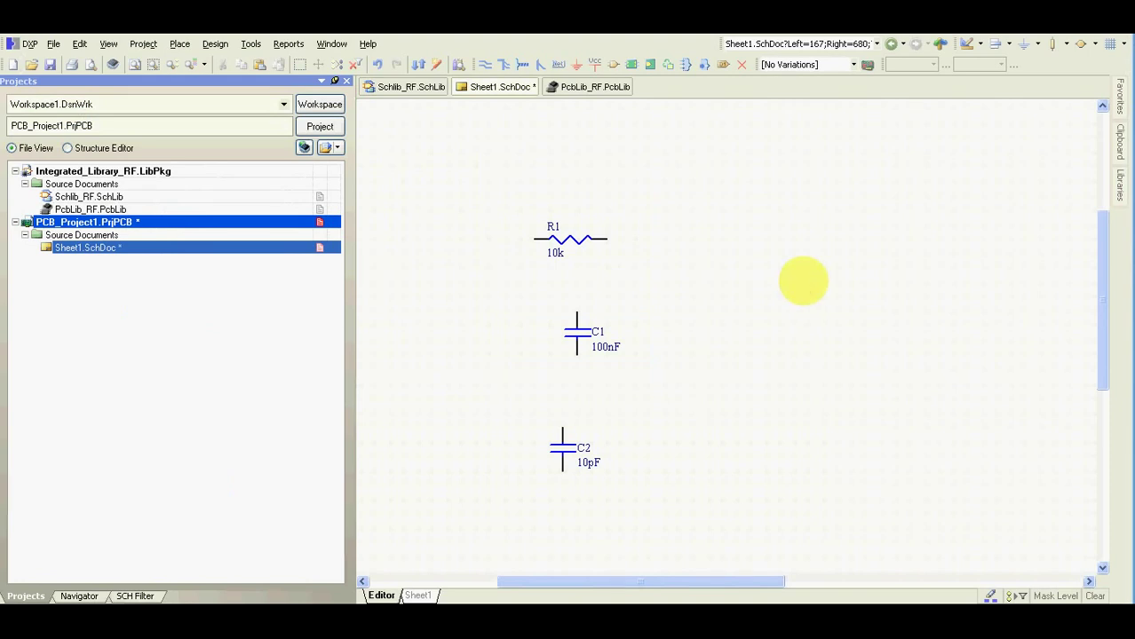
Open Schlib_RF.SchLib and select RC0402FR-0722RL in the SCH Library list.
{"action": "double_click", "coordinate": [89, 196]}
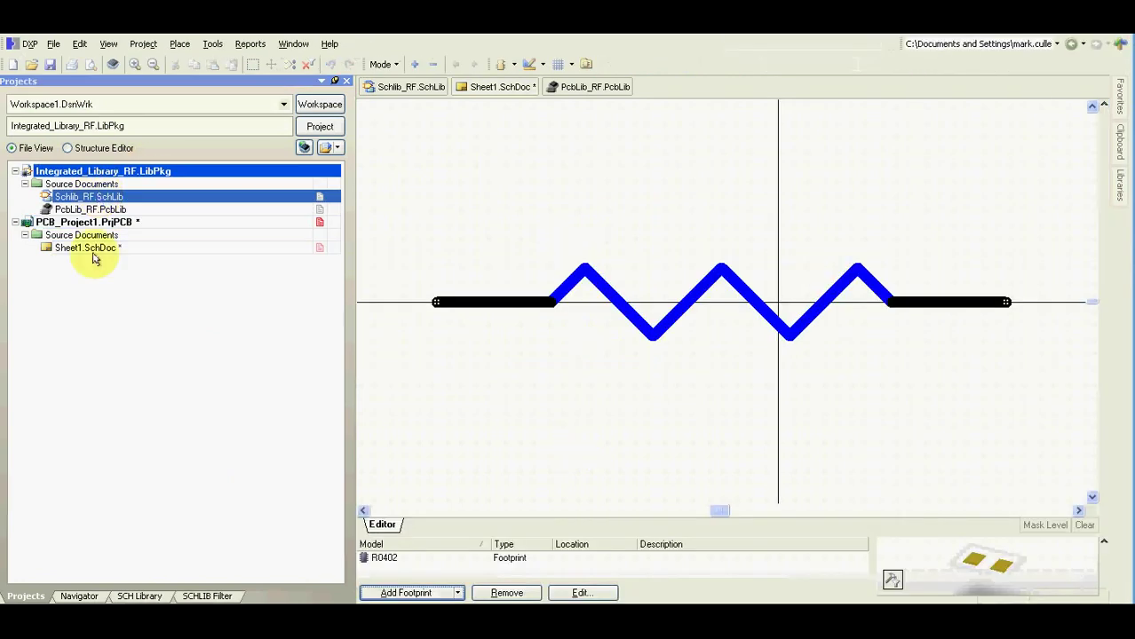
{"action": "left_click", "coordinate": [139, 596]}
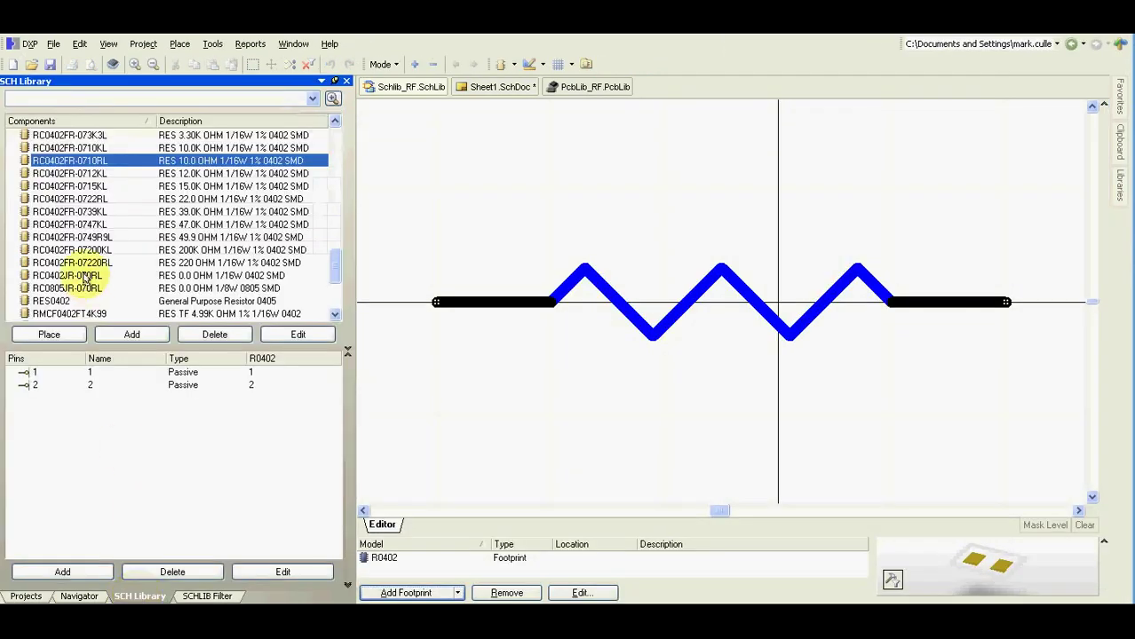
{"action": "left_click", "coordinate": [67, 201]}
Copy and paste RC0402FR-0722RL to create the duplicate RC0402FR-0722RL_1.
{"action": "right_click", "coordinate": [85, 202]}
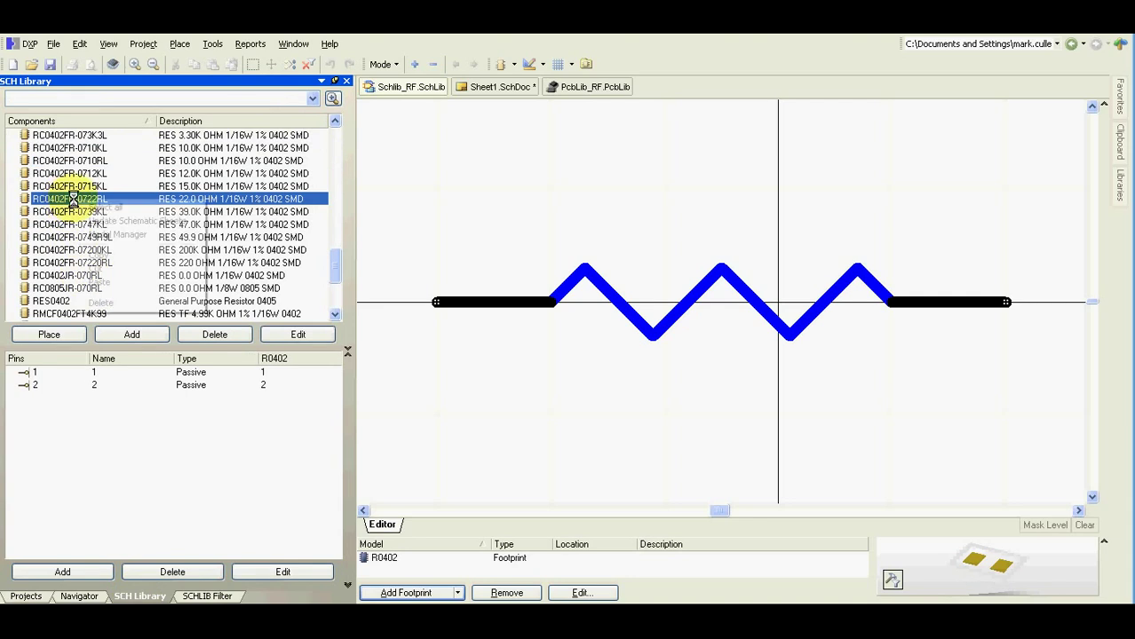
{"action": "left_click", "coordinate": [97, 255]}
{"action": "right_click", "coordinate": [99, 201]}
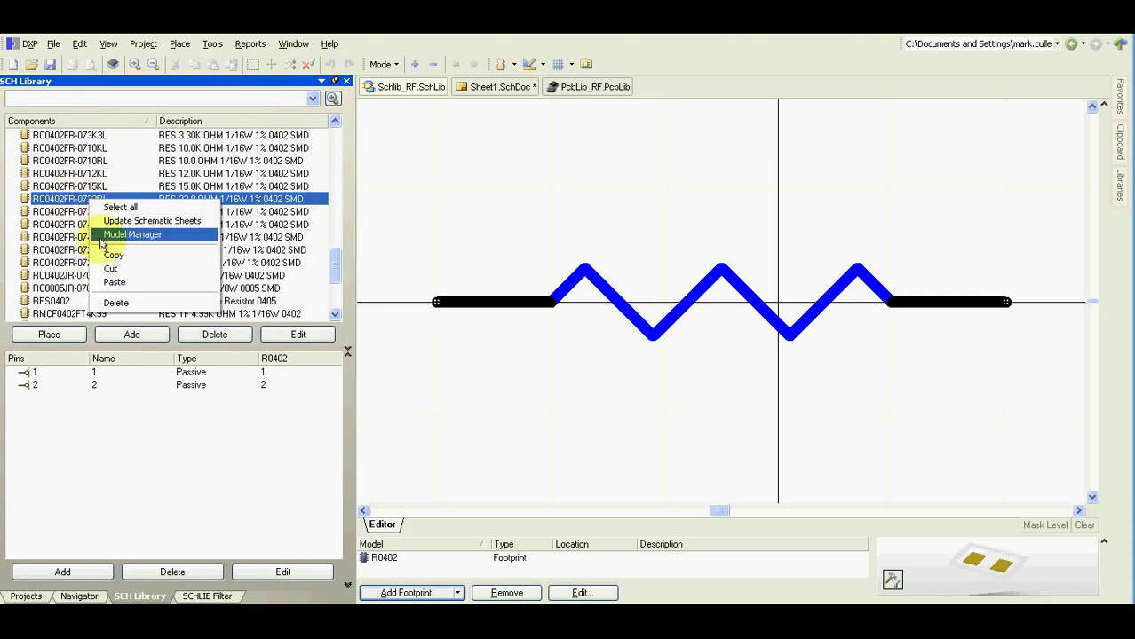
{"action": "left_click", "coordinate": [111, 282]}
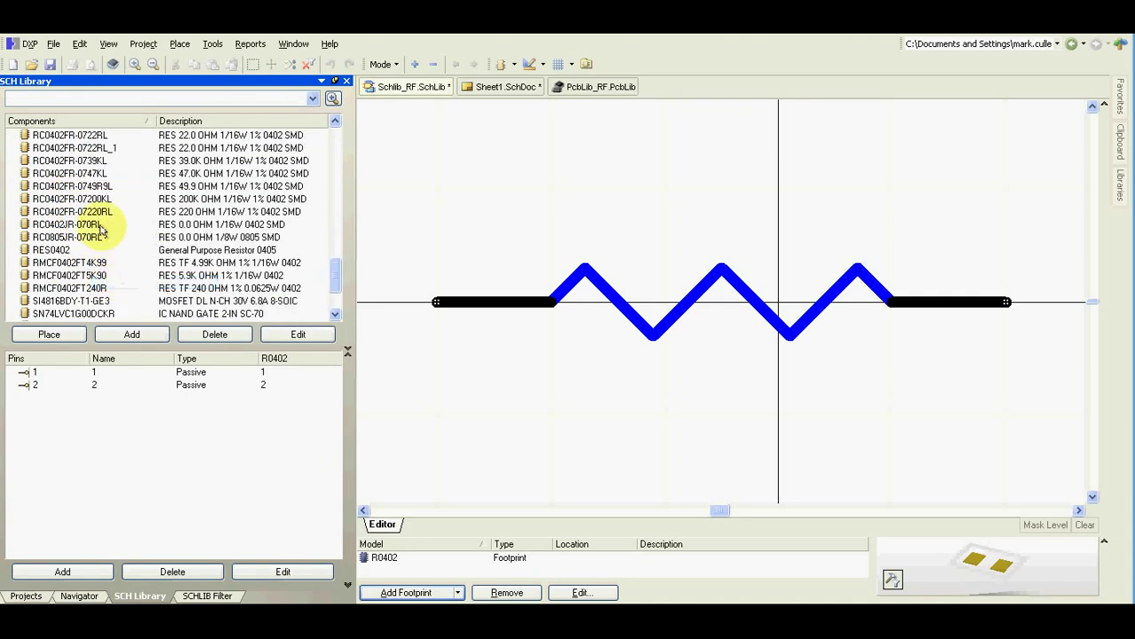
{"action": "left_click", "coordinate": [91, 147]}
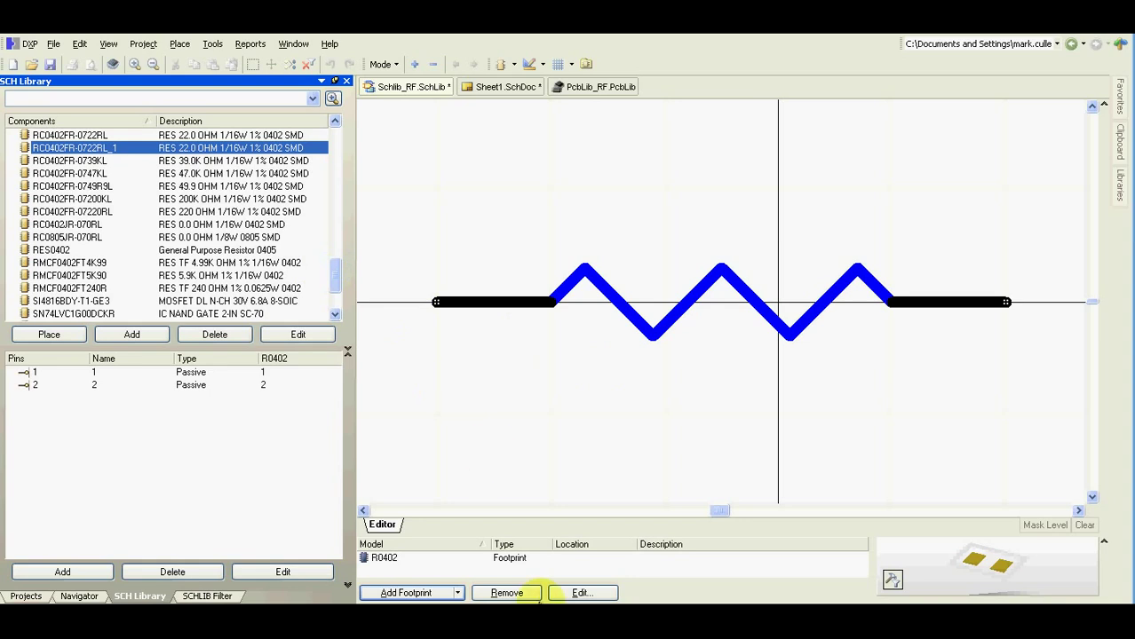
{"action": "left_click", "coordinate": [582, 592]}
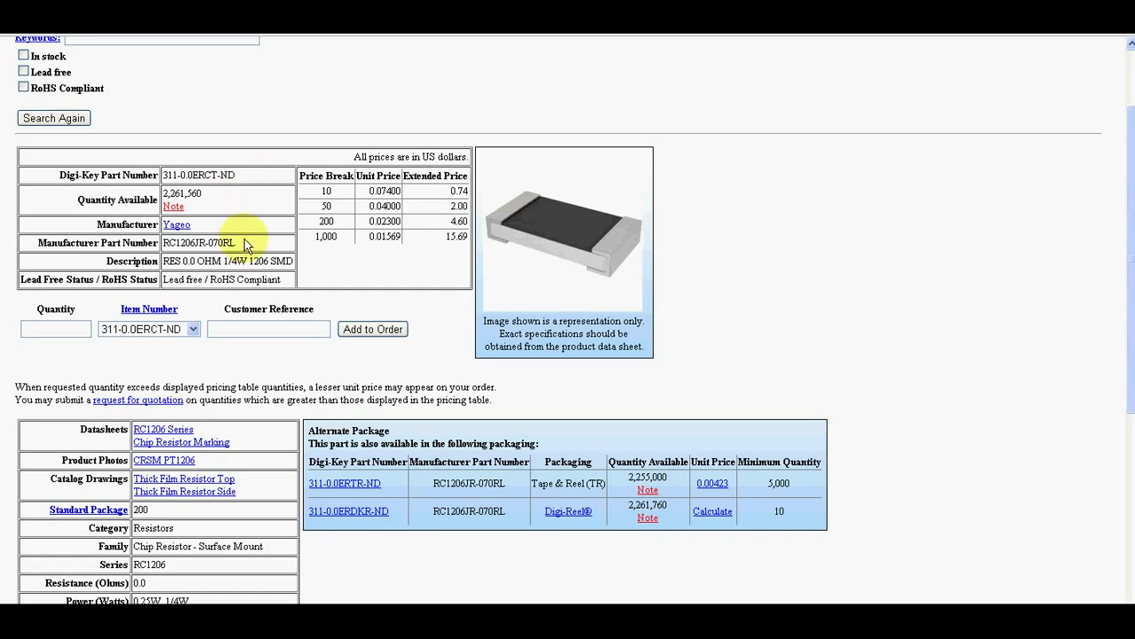
Rename the duplicated component to RC1206JR-070RL, copied from the Digi-Key page.
{"action": "left_click_drag", "start_coordinate": [245, 241], "coordinate": [167, 241]}
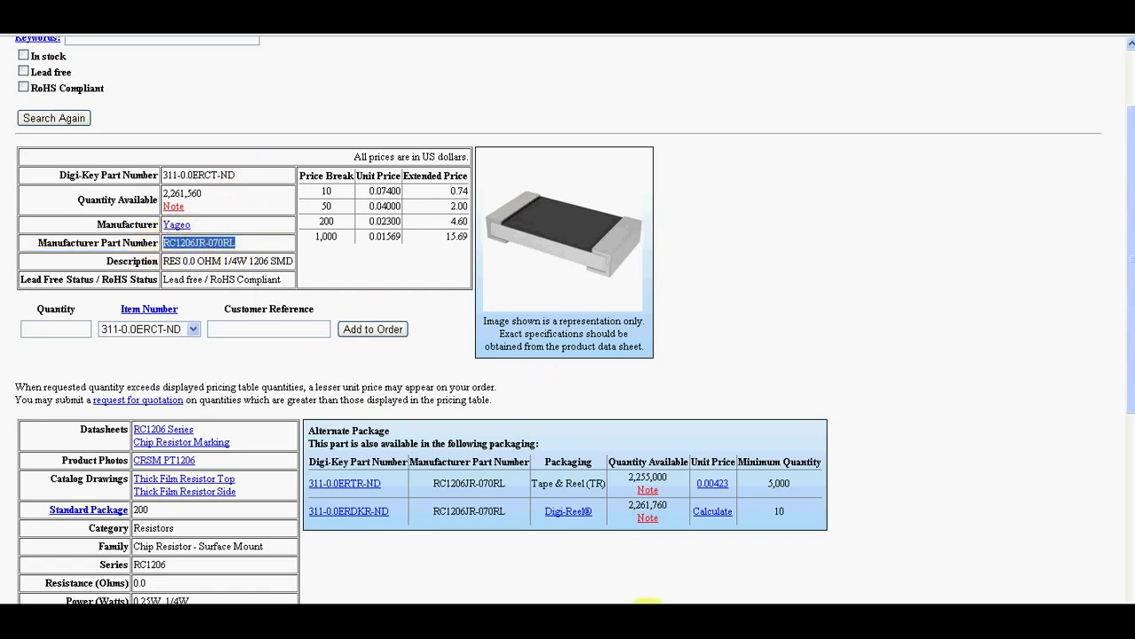
{"action": "key", "text": "alt+Tab"}
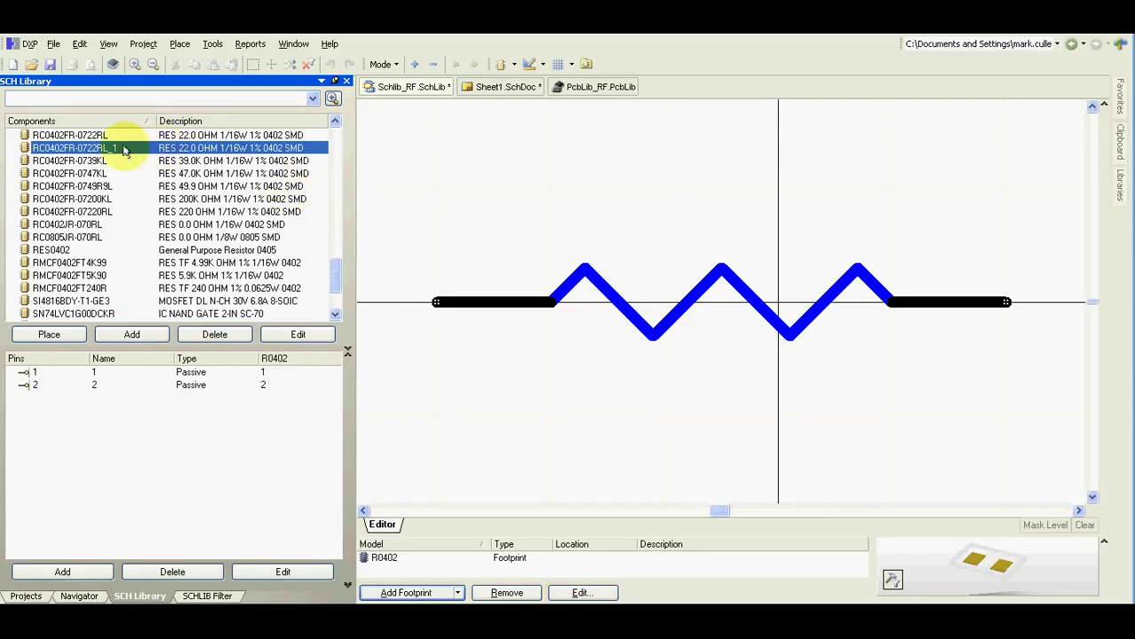
{"action": "left_click", "coordinate": [212, 44]}
{"action": "left_click", "coordinate": [226, 113]}
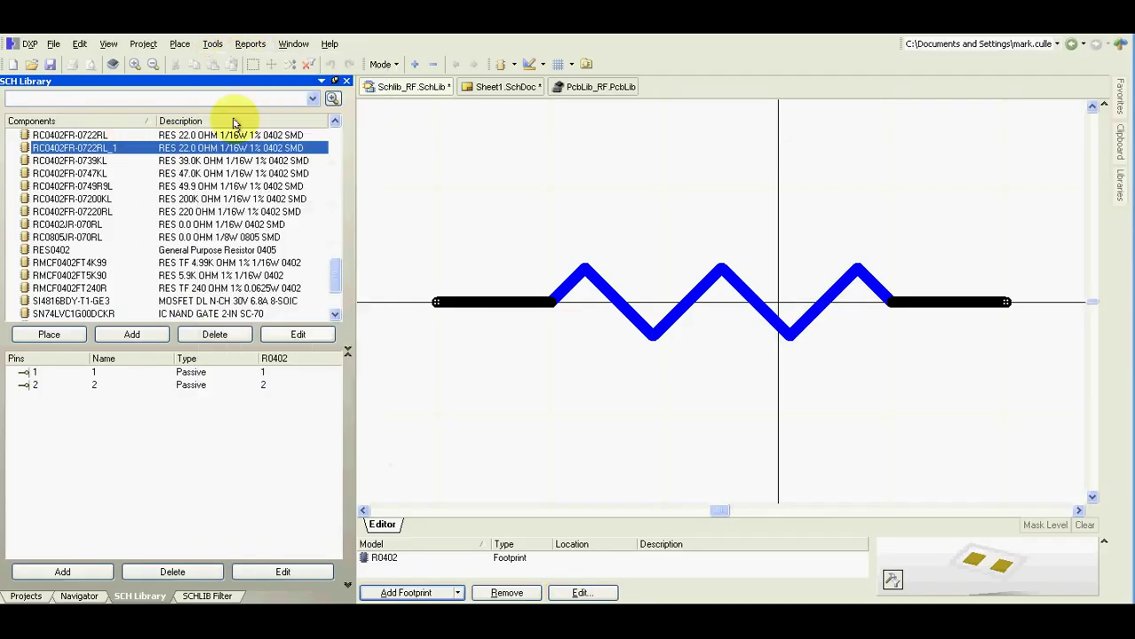
{"action": "key", "text": "ctrl+v"}
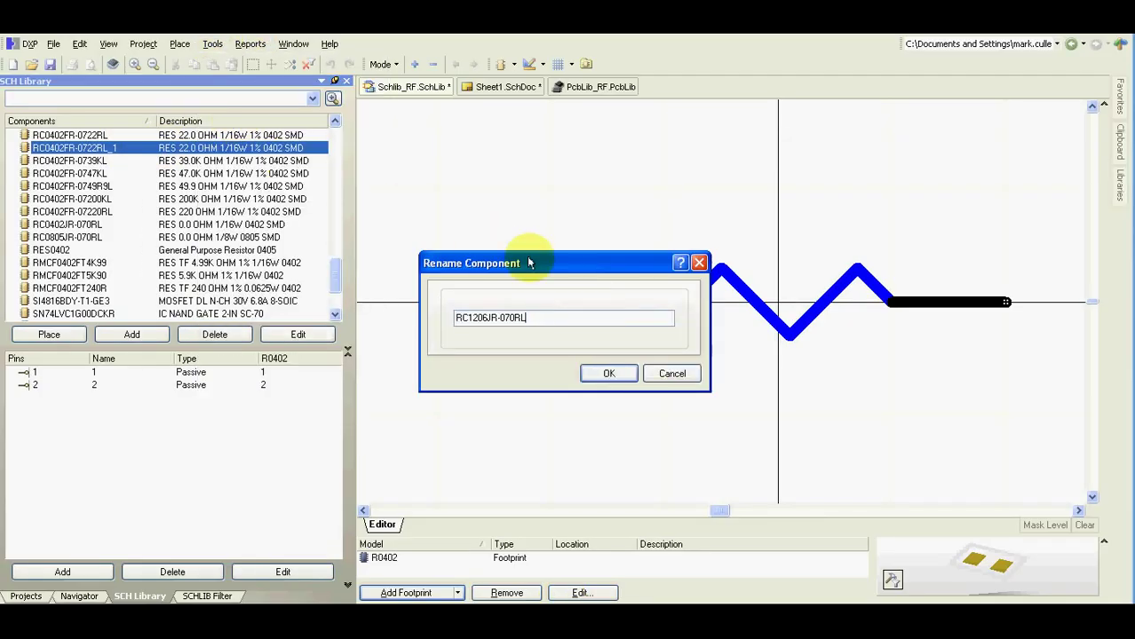
{"action": "left_click", "coordinate": [593, 376]}
Replace the component description with Digi-Key's RES 0.0 OHM 1/4W 1206 SM.
{"action": "double_click", "coordinate": [122, 240]}
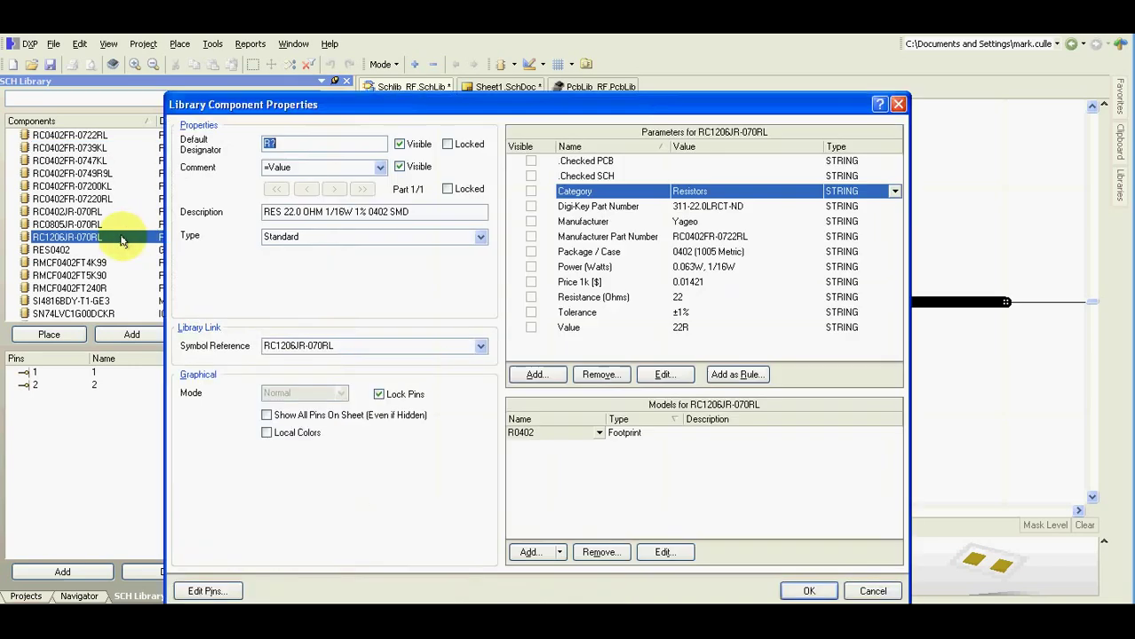
{"action": "key", "text": "alt+Tab"}
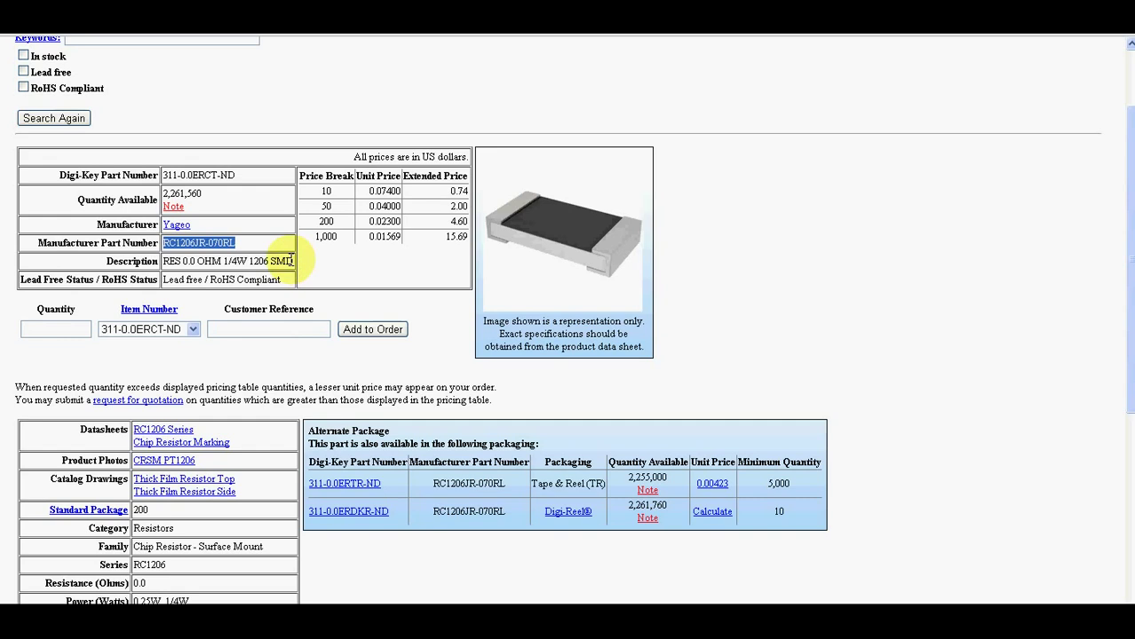
{"action": "left_click_drag", "start_coordinate": [289, 261], "coordinate": [167, 264]}
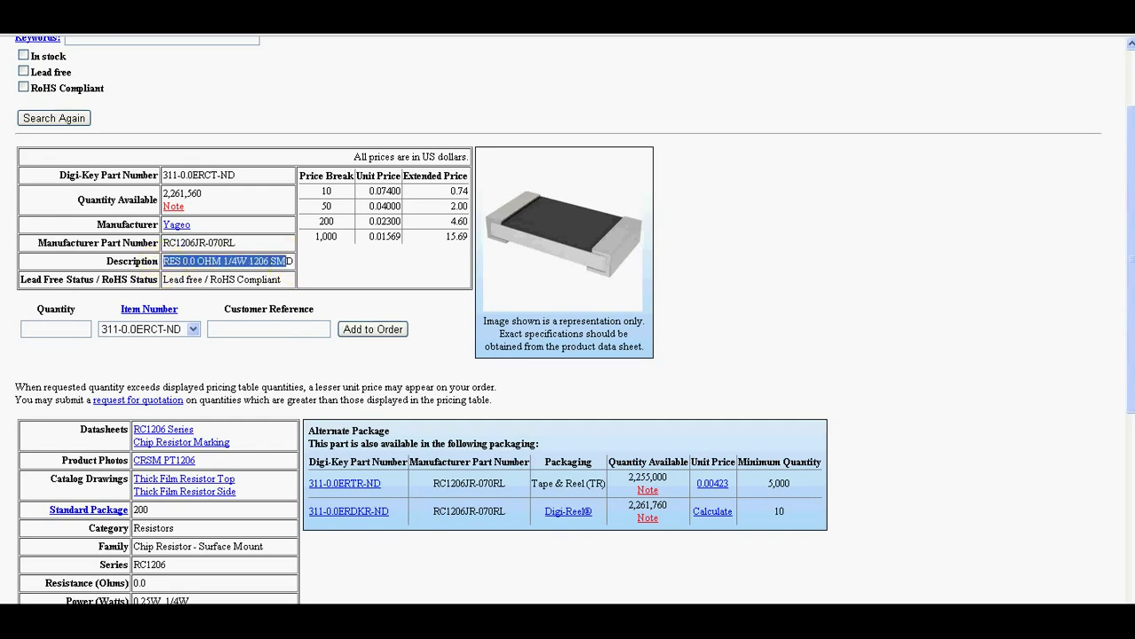
{"action": "key", "text": "alt+Tab"}
{"action": "left_click_drag", "start_coordinate": [444, 218], "coordinate": [245, 204]}
{"action": "key", "text": "ctrl+v"}
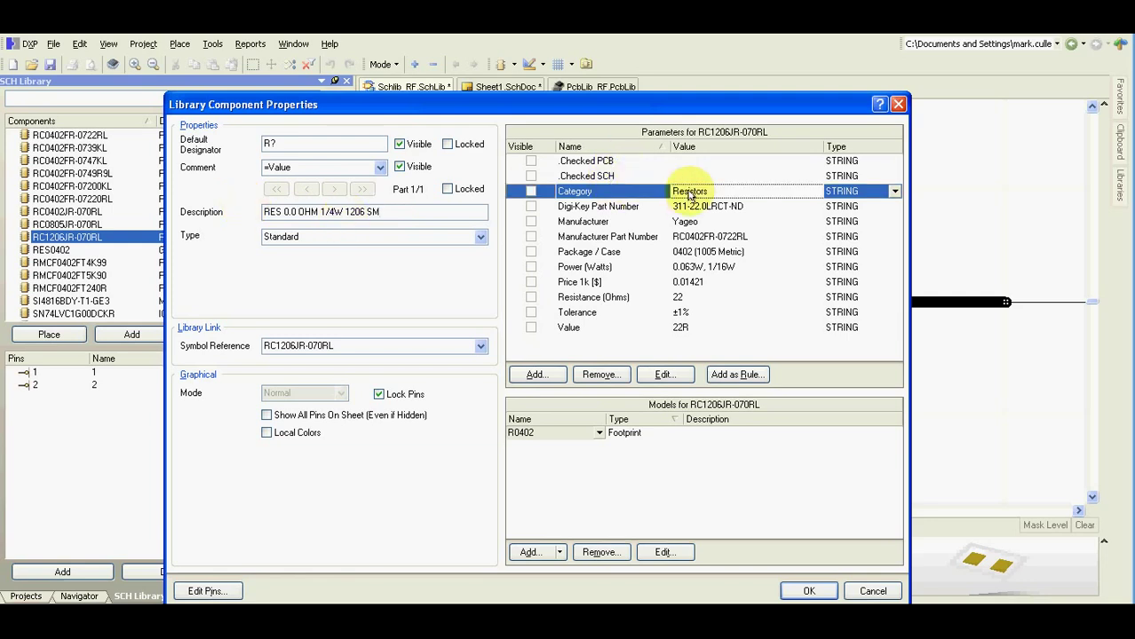
Set the Digi-Key Part Number parameter to 311-0.0ERCT-ND.
{"action": "left_click", "coordinate": [720, 208]}
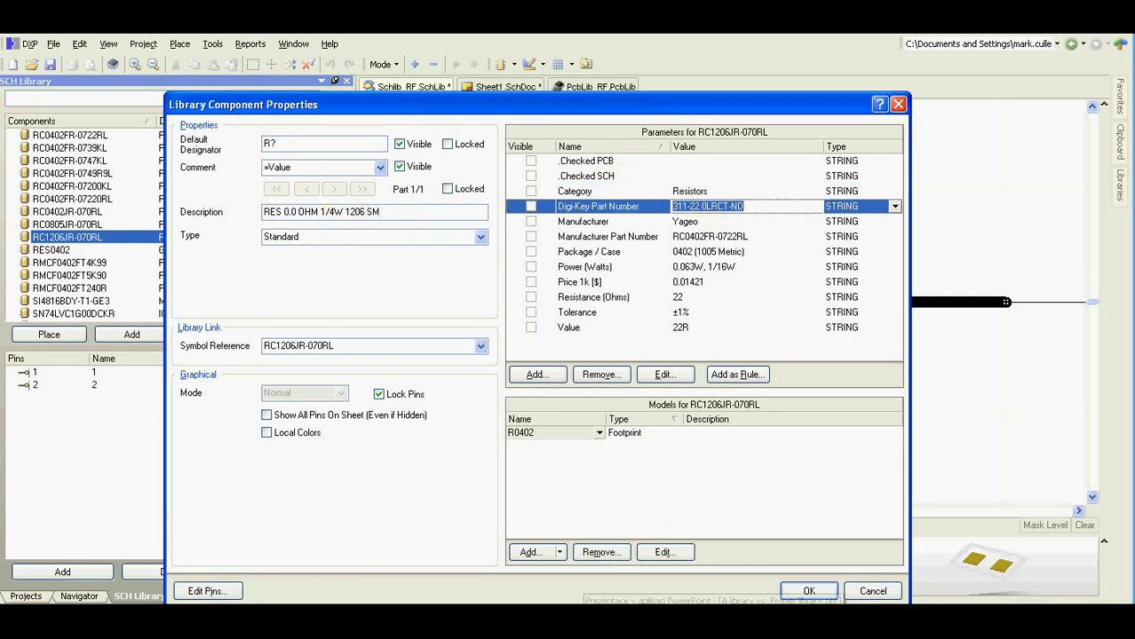
{"action": "key", "text": "alt+Tab"}
{"action": "left_click_drag", "start_coordinate": [238, 176], "coordinate": [161, 178]}
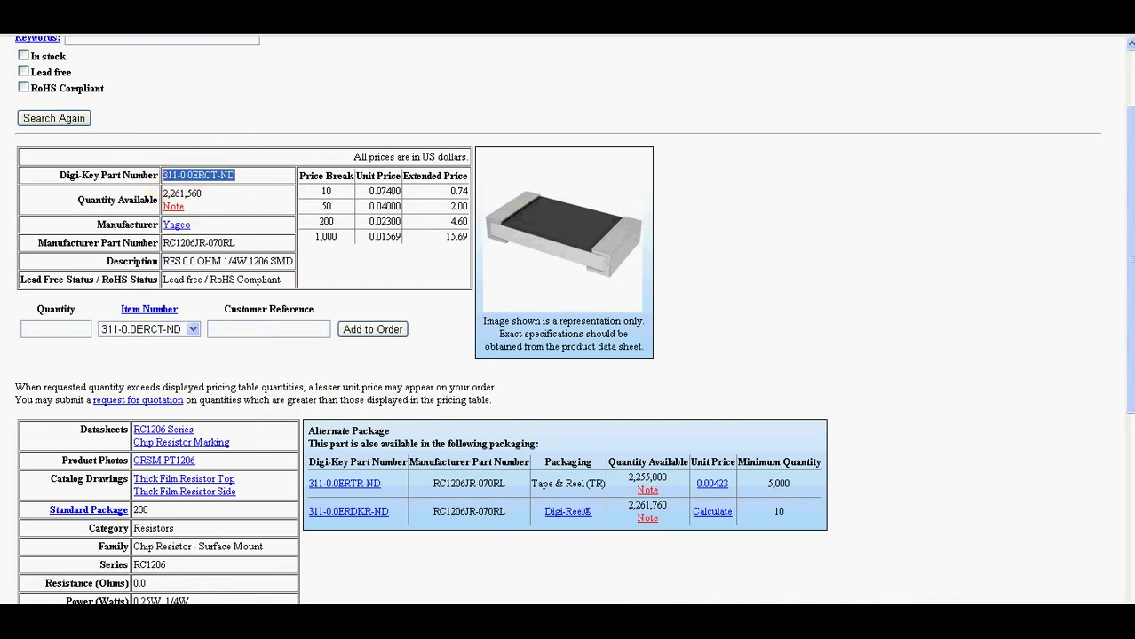
{"action": "key", "text": "alt+Tab"}
{"action": "left_click", "coordinate": [746, 206]}
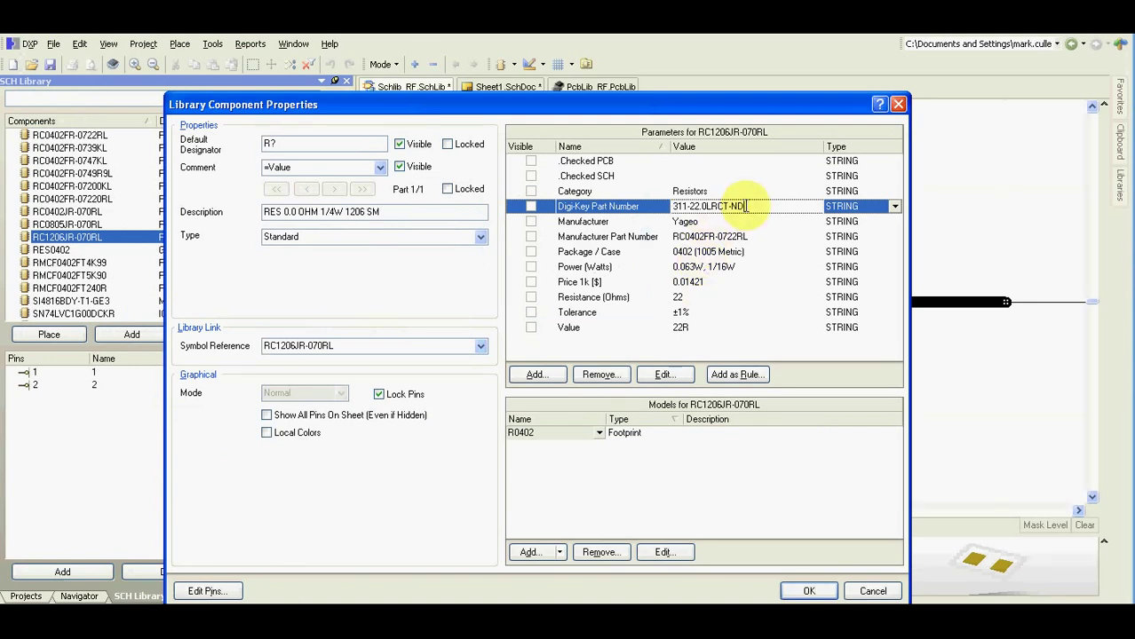
{"action": "left_click_drag", "start_coordinate": [746, 206], "coordinate": [630, 206]}
{"action": "key", "text": "ctrl+v"}
Set the Manufacturer Part Number parameter to RC1206JR-070RL.
{"action": "left_click", "coordinate": [684, 221]}
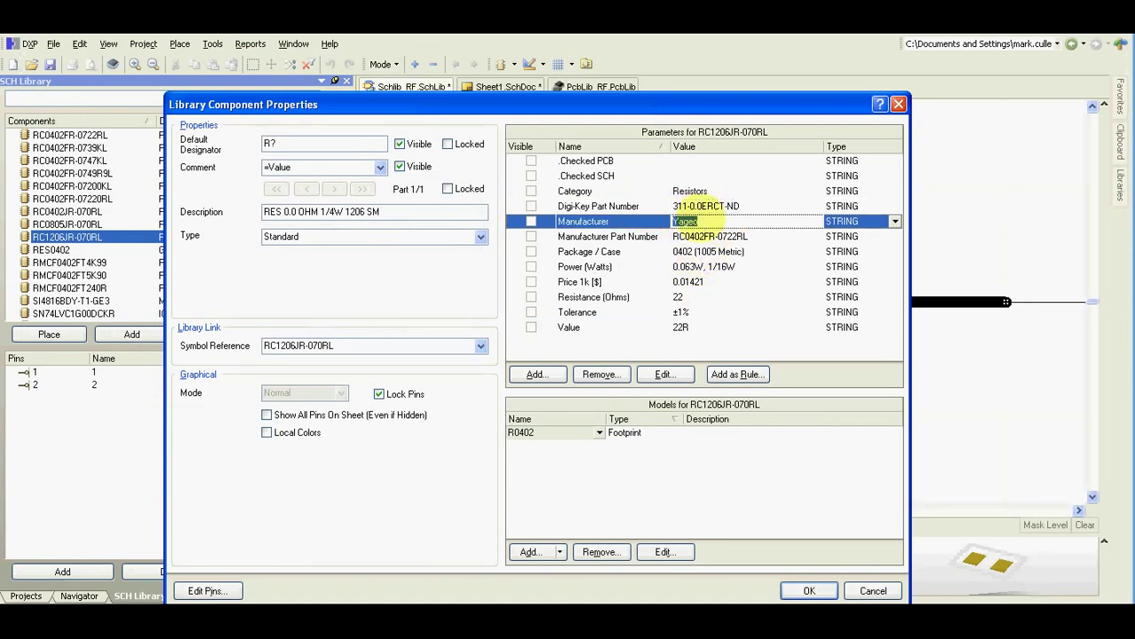
{"action": "left_click", "coordinate": [762, 236]}
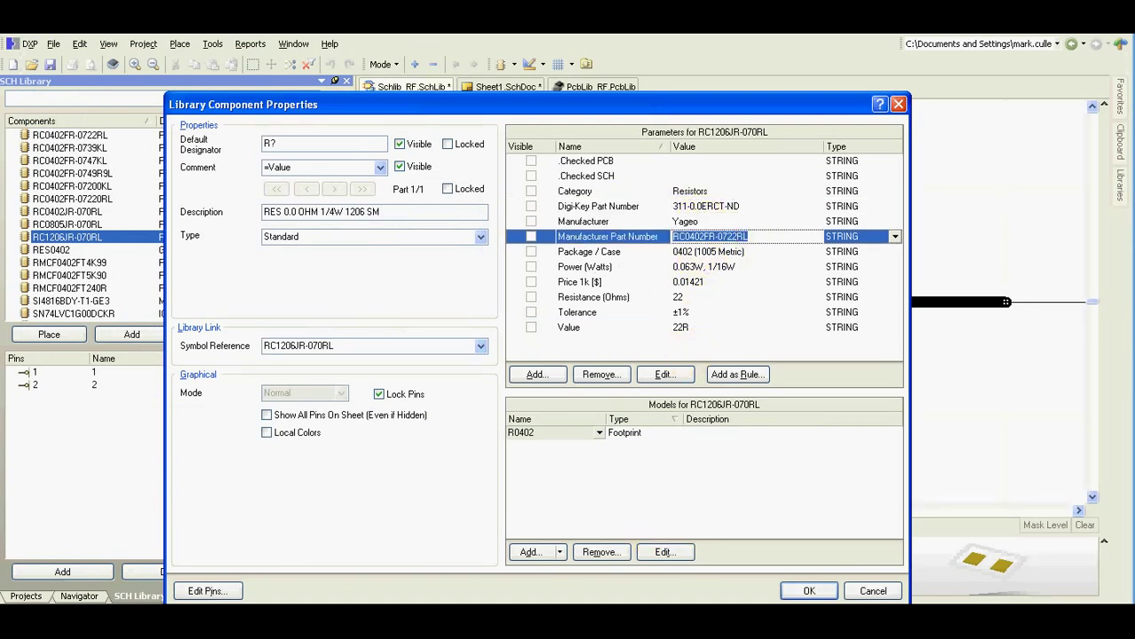
{"action": "key", "text": "alt+Tab"}
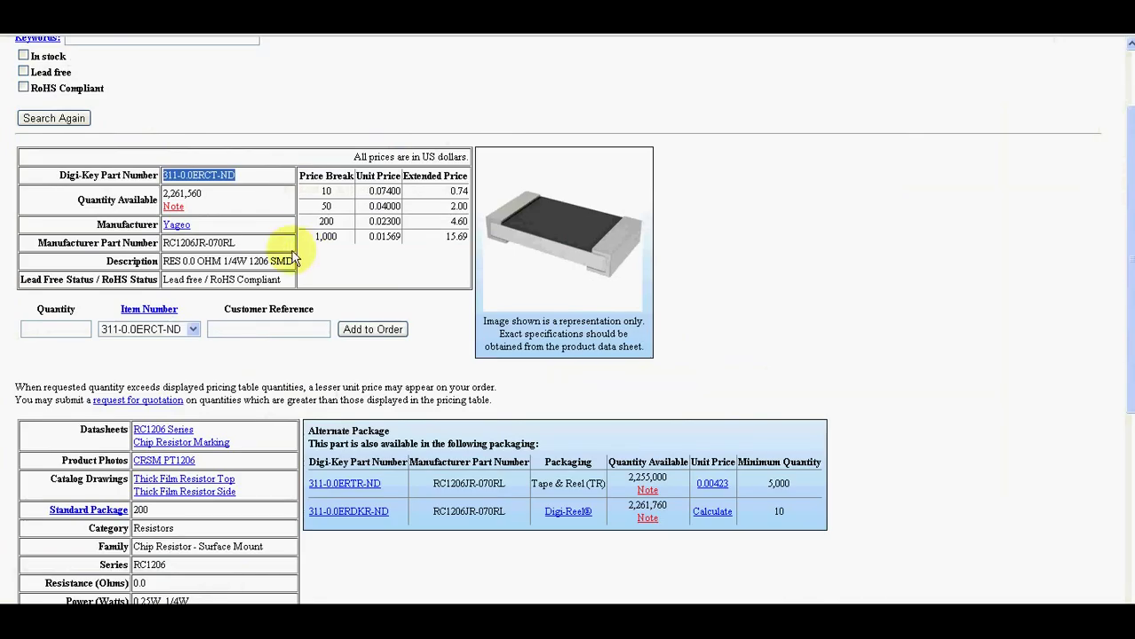
{"action": "left_click_drag", "start_coordinate": [275, 243], "coordinate": [164, 242]}
{"action": "key", "text": "ctrl+c"}
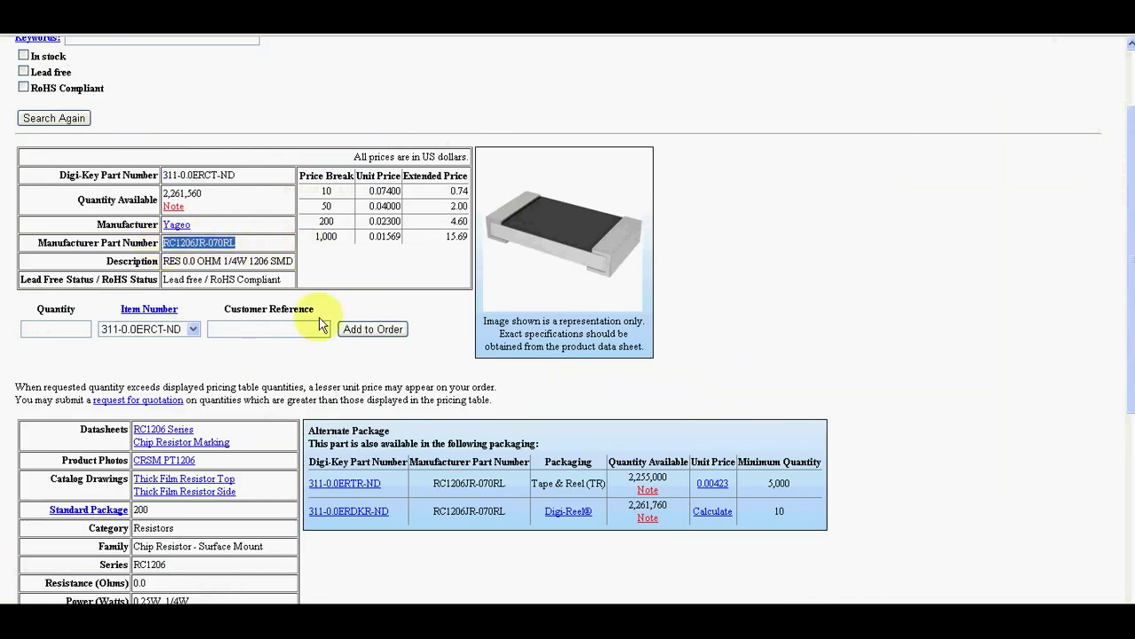
{"action": "key", "text": "alt+Tab"}
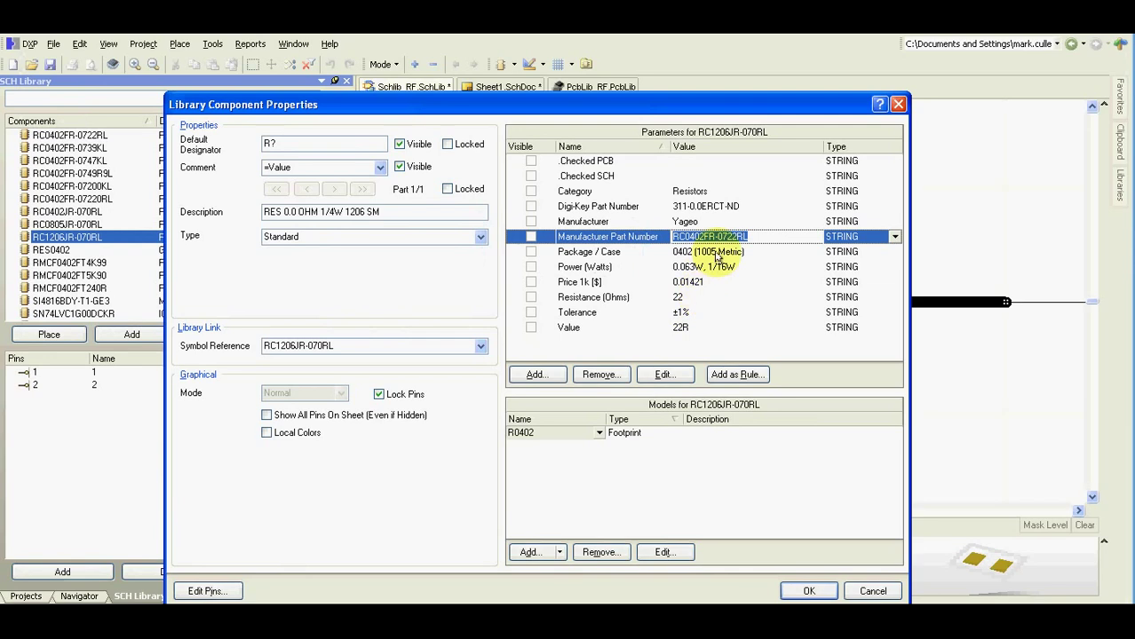
{"action": "left_click", "coordinate": [719, 266]}
{"action": "double_click", "coordinate": [732, 237]}
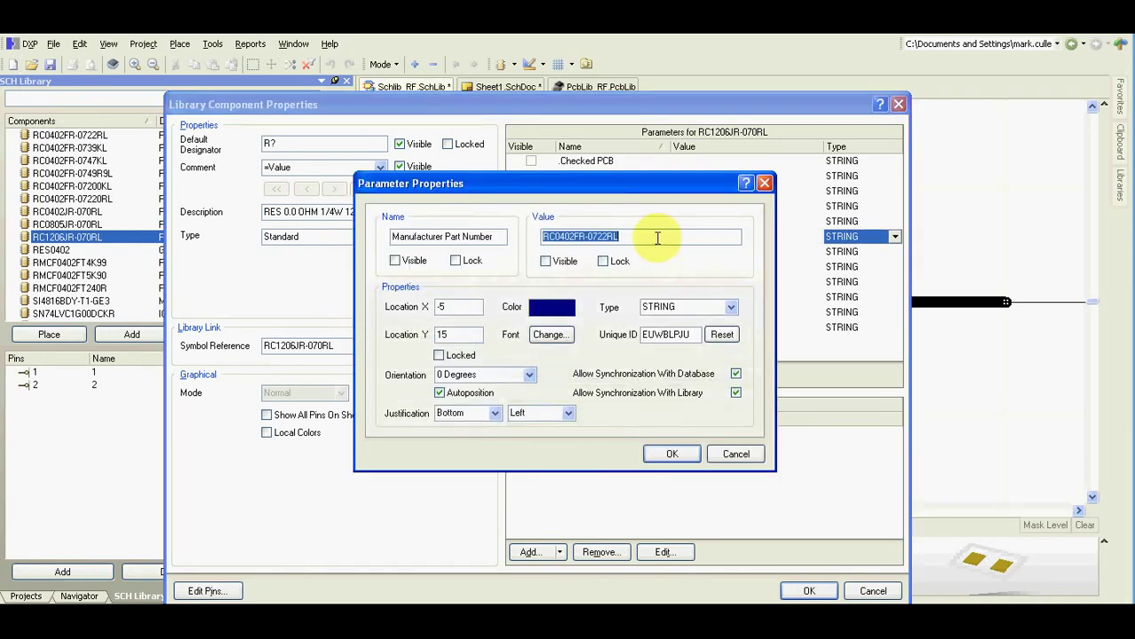
{"action": "key", "text": "ctrl+v"}
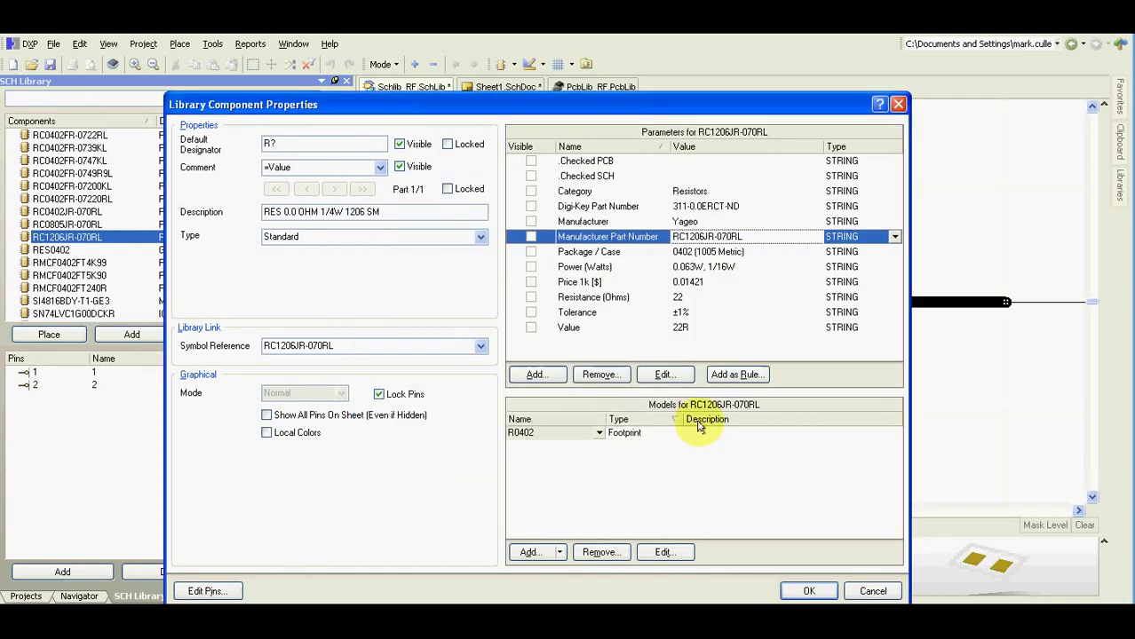
{"action": "left_click", "coordinate": [673, 453]}
{"action": "left_click", "coordinate": [748, 254]}
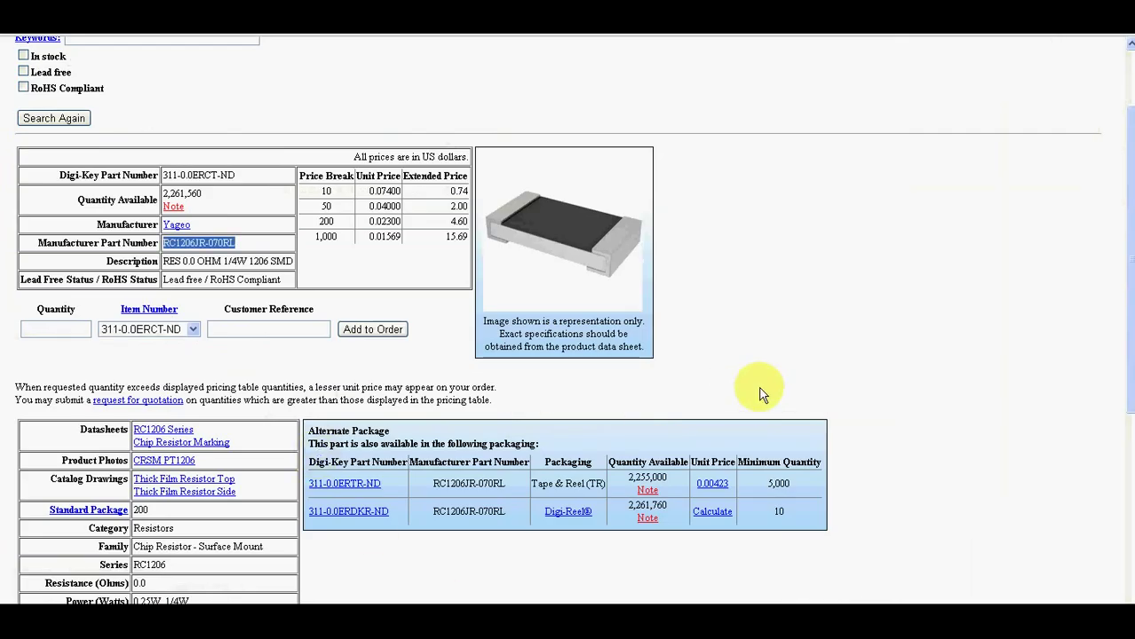
Change the Package / Case value from 0402 (1005 Metric) to 1206 (3216 Metric).
{"action": "scroll", "coordinate": [756, 389], "scroll_direction": "down", "scroll_amount": 5}
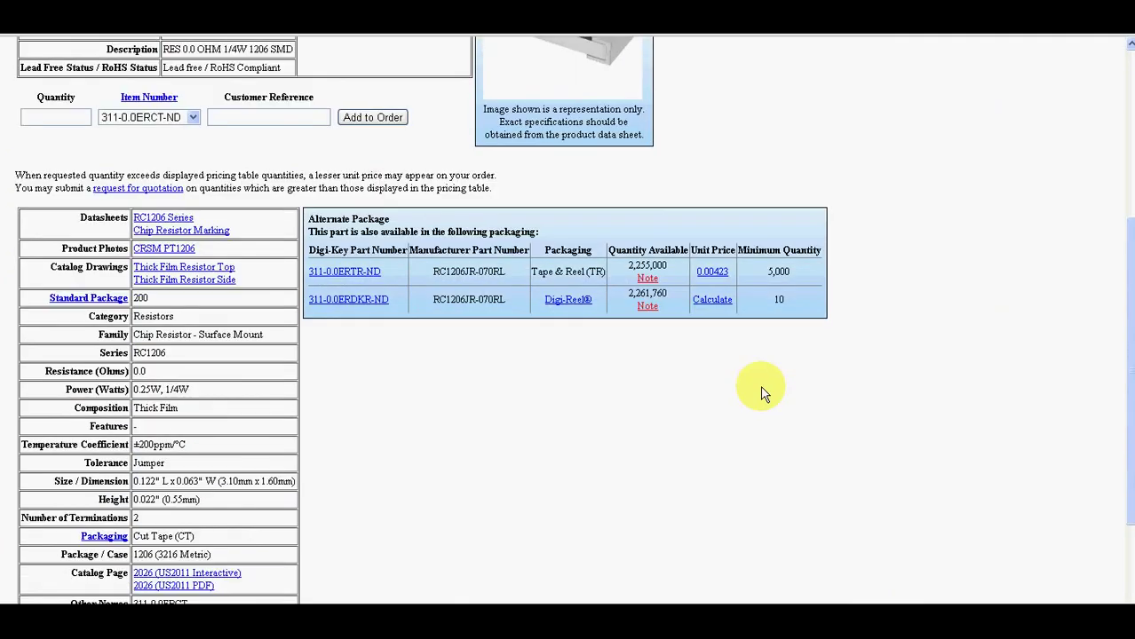
{"action": "scroll", "coordinate": [423, 494], "scroll_direction": "down", "scroll_amount": 3}
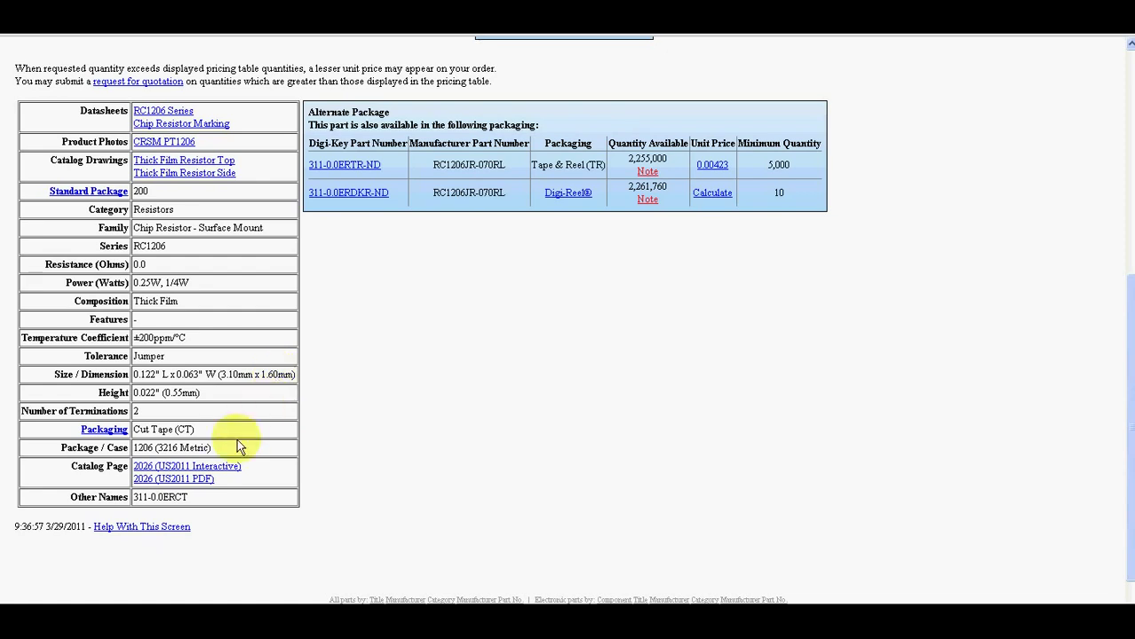
{"action": "left_click_drag", "start_coordinate": [244, 447], "coordinate": [133, 447]}
{"action": "key", "text": "ctrl+c"}
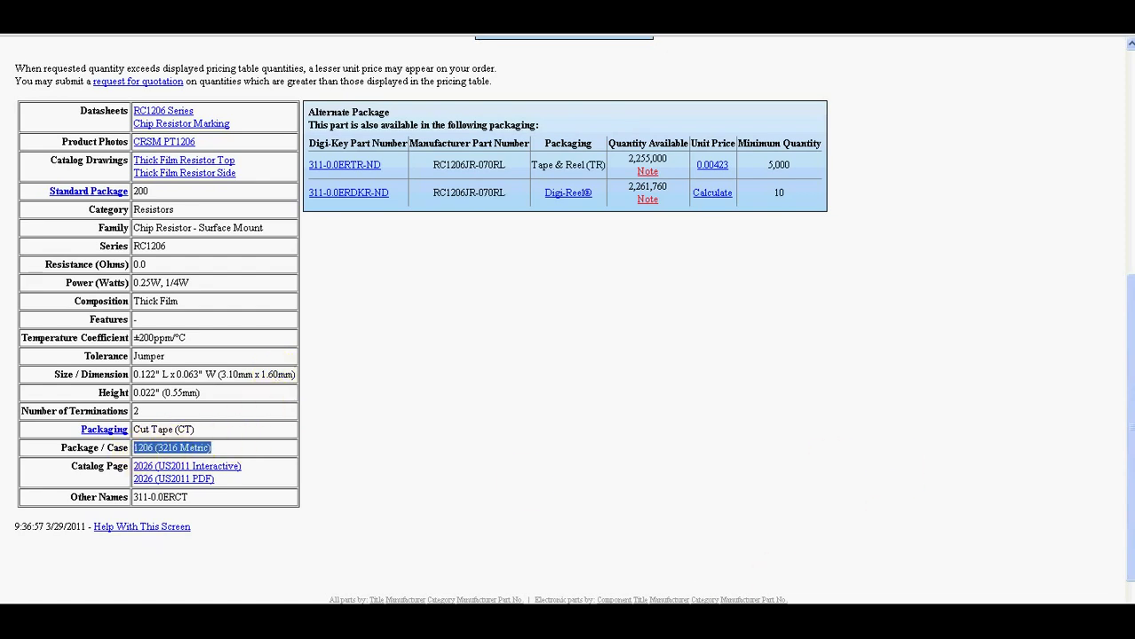
{"action": "key", "text": "alt+Tab"}
{"action": "left_click", "coordinate": [757, 251]}
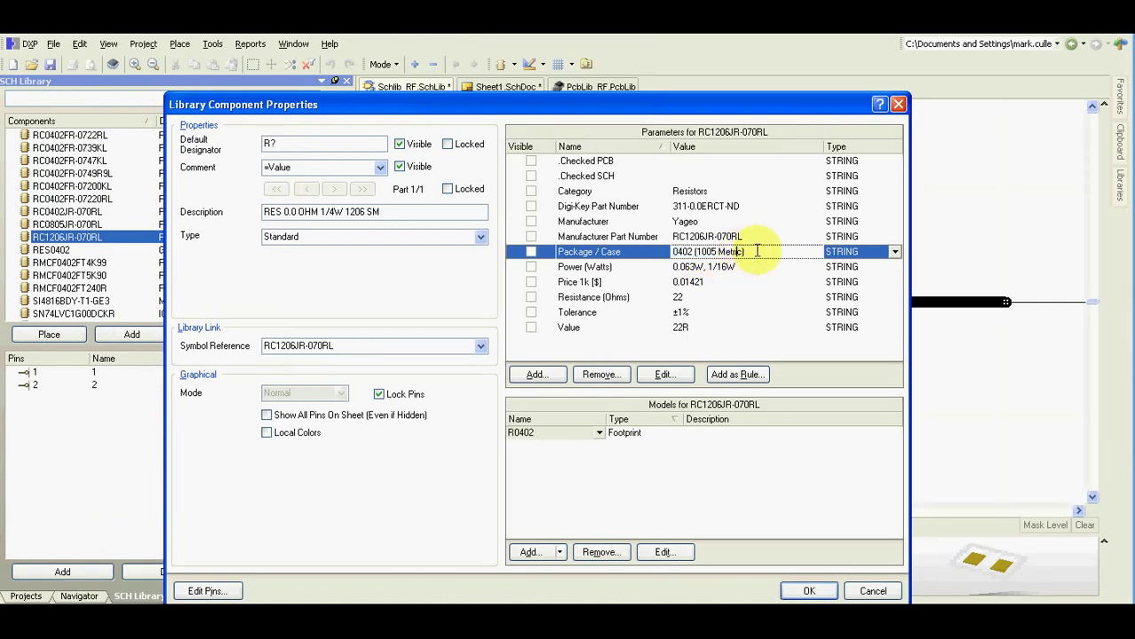
{"action": "left_click_drag", "start_coordinate": [757, 252], "coordinate": [627, 252]}
{"action": "key", "text": "ctrl+v"}
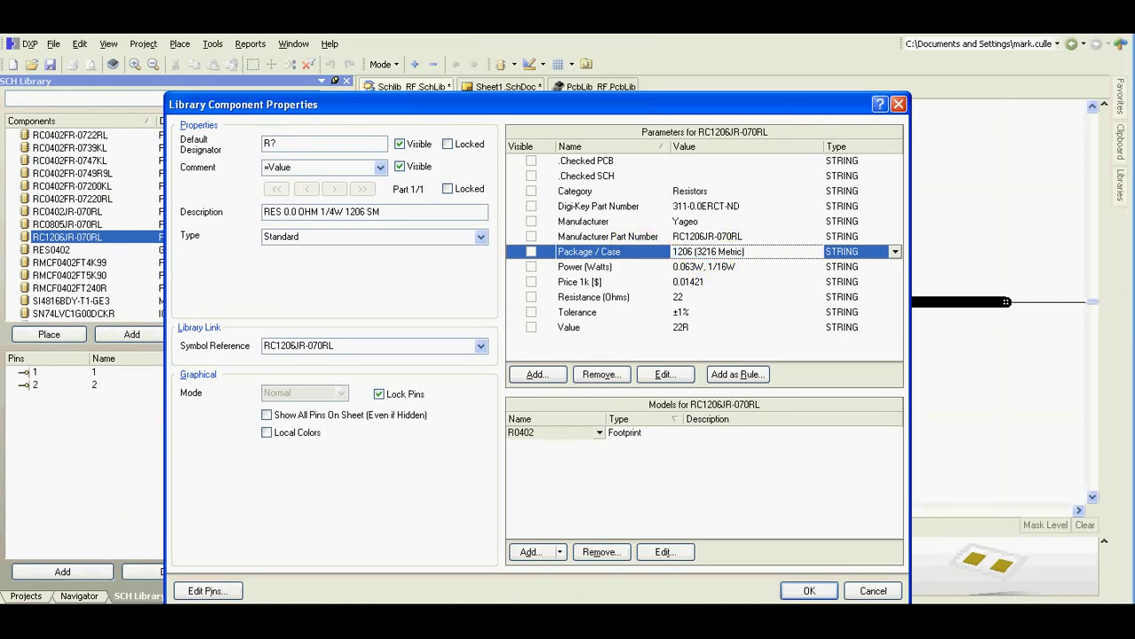
Set the Tolerance parameter to Jumper.
{"action": "left_click", "coordinate": [777, 267]}
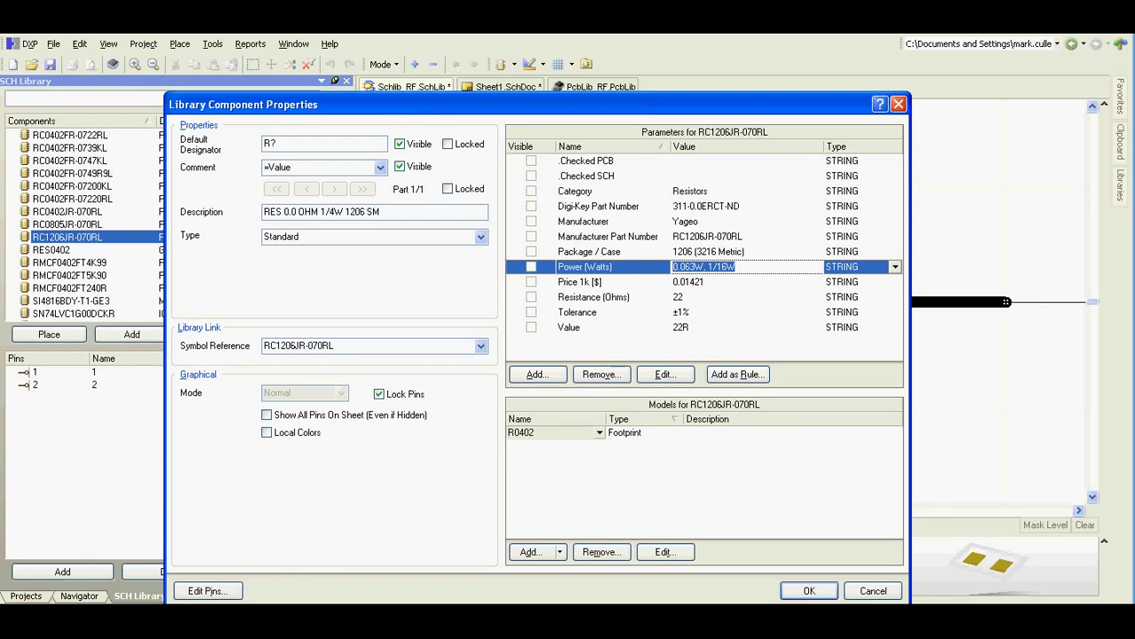
{"action": "key", "text": "alt+Tab"}
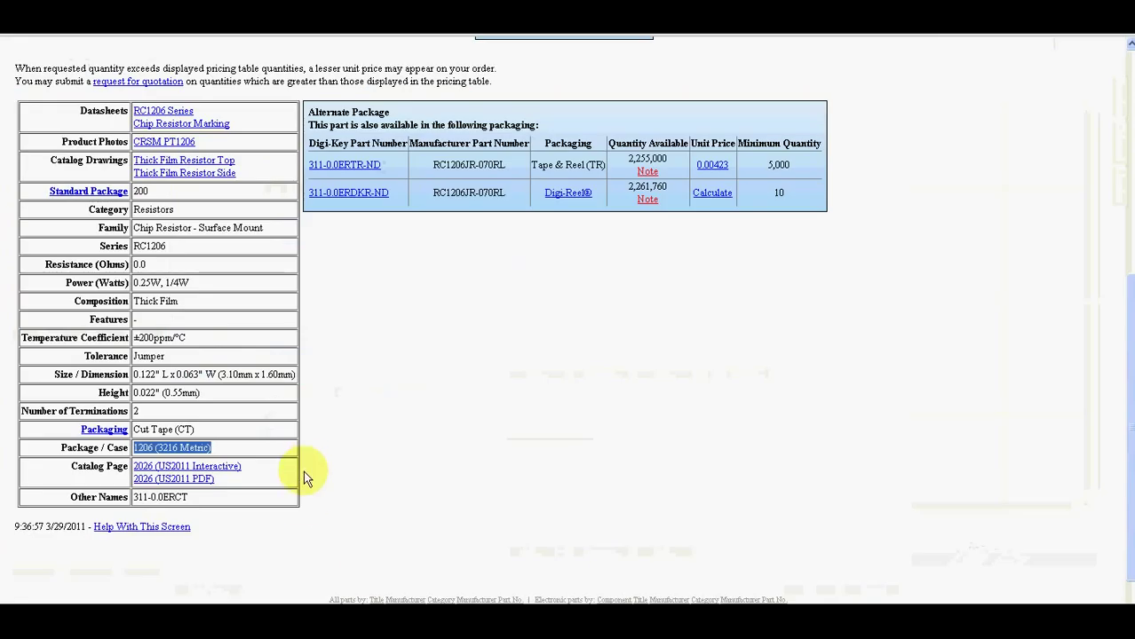
{"action": "double_click", "coordinate": [149, 356]}
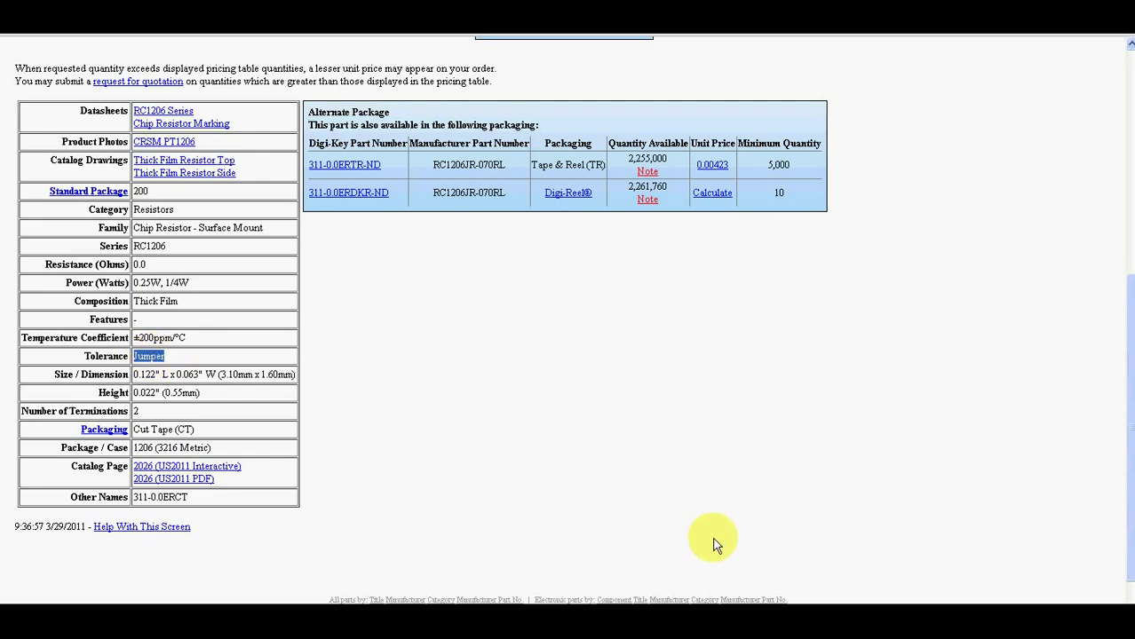
{"action": "key", "text": "alt+Tab"}
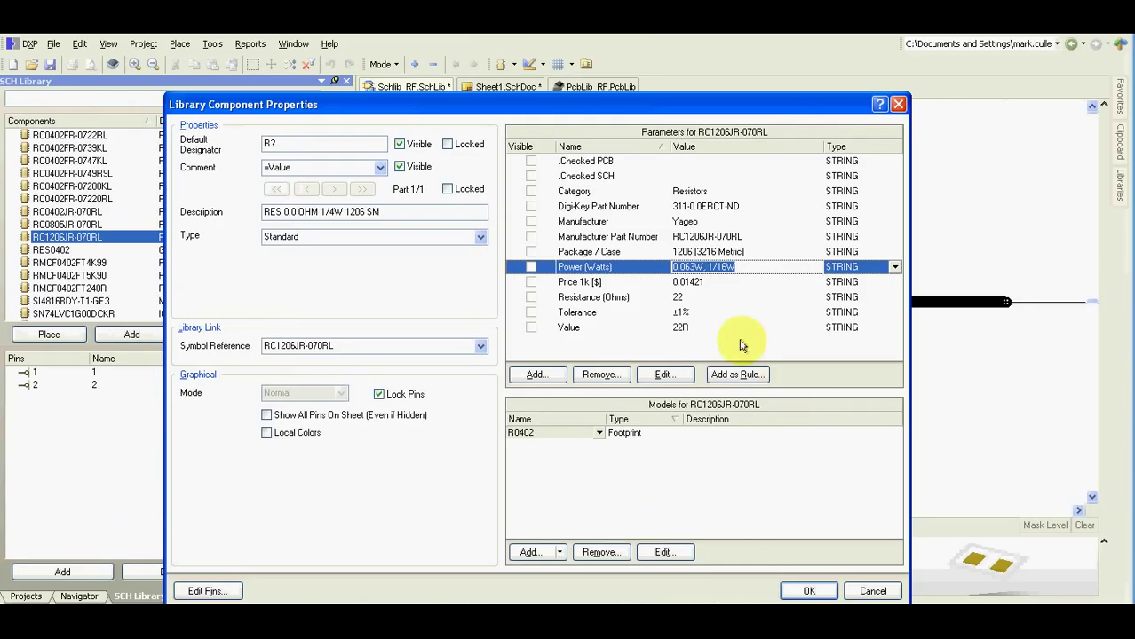
{"action": "left_click", "coordinate": [721, 312]}
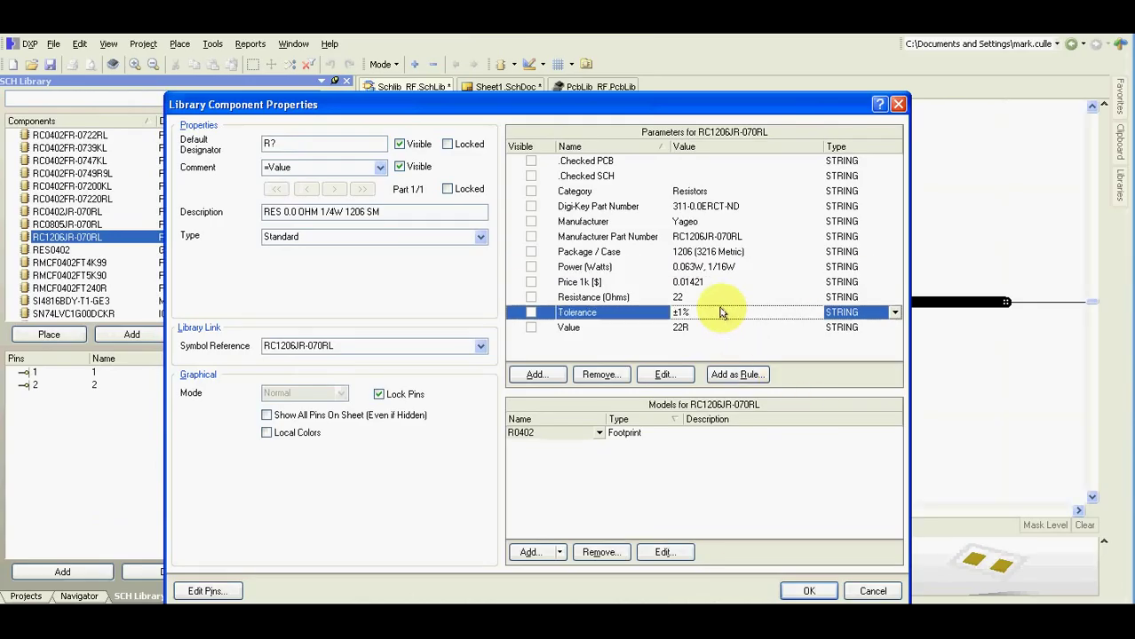
Replace the 0.063W, 1/16W power rating with 0.25W, 1/4W.
{"action": "left_click", "coordinate": [746, 267]}
{"action": "left_click", "coordinate": [751, 266]}
{"action": "key", "text": "Delete"}
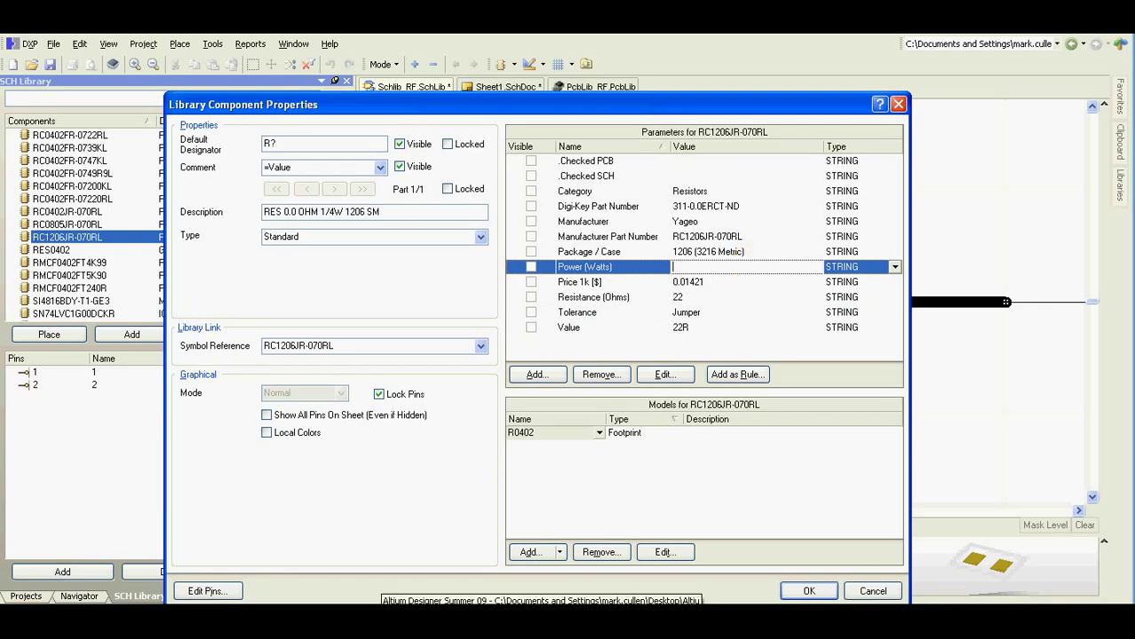
{"action": "key", "text": "alt+Tab"}
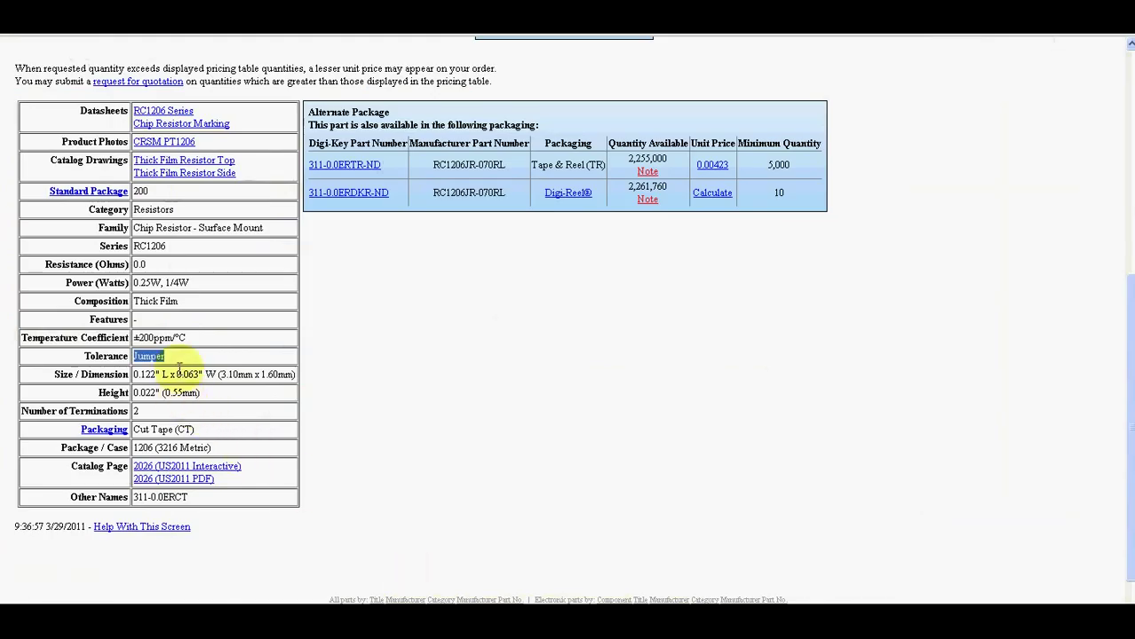
{"action": "left_click_drag", "start_coordinate": [206, 283], "coordinate": [140, 283]}
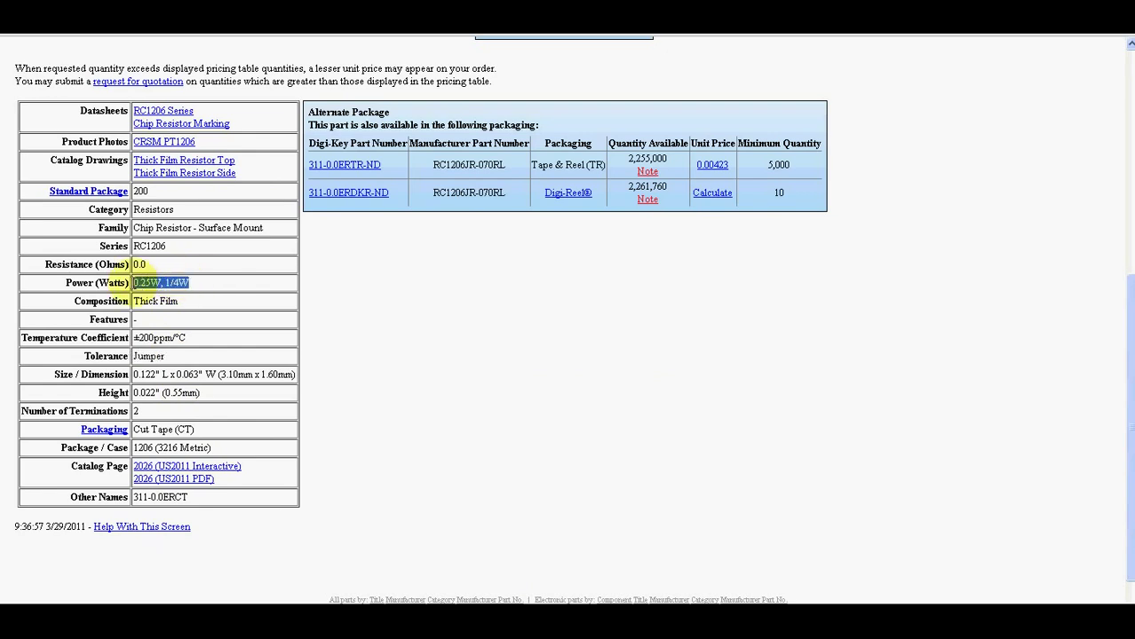
{"action": "key", "text": "alt+Tab"}
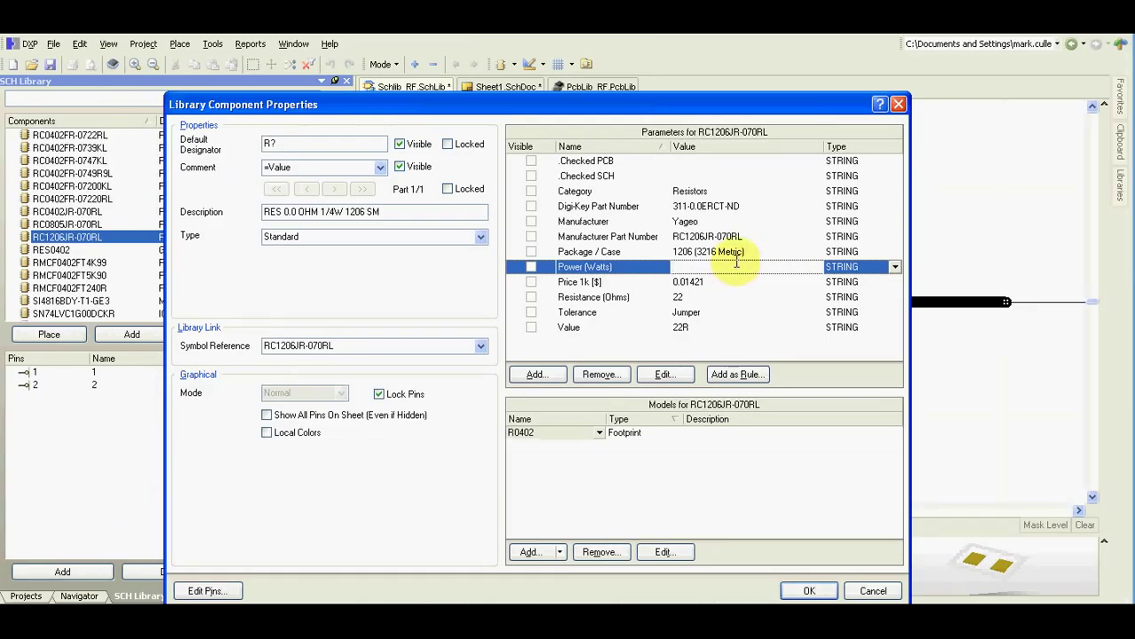
{"action": "type", "text": "0.25W, 1/4W"}
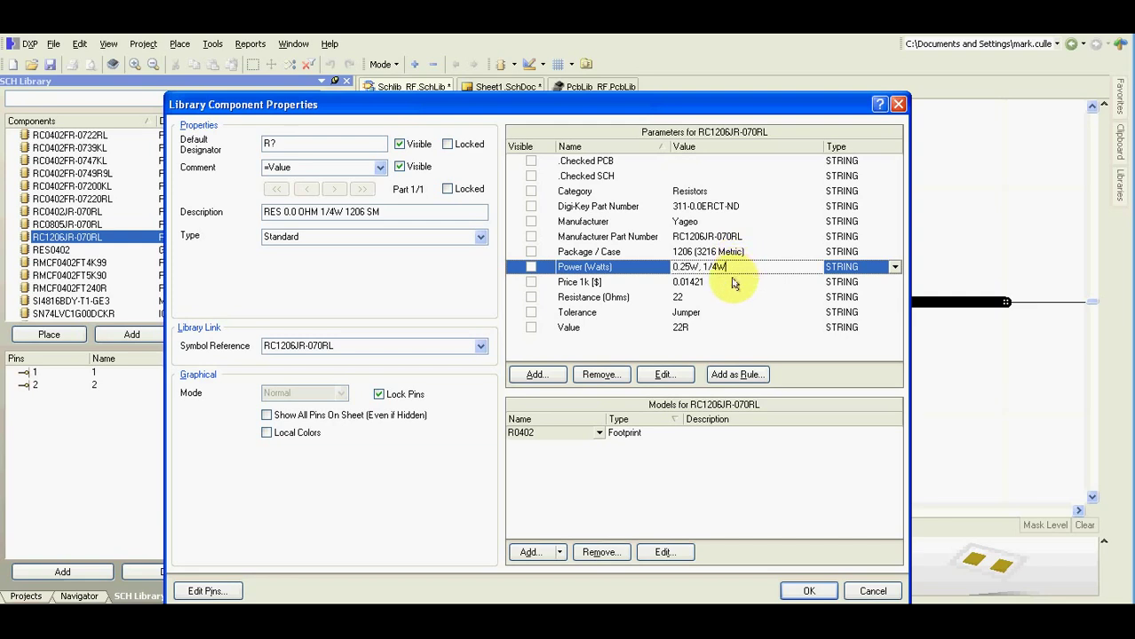
Change the Resistance (Ohms) value from 22 to 0.0.
{"action": "left_click", "coordinate": [725, 302]}
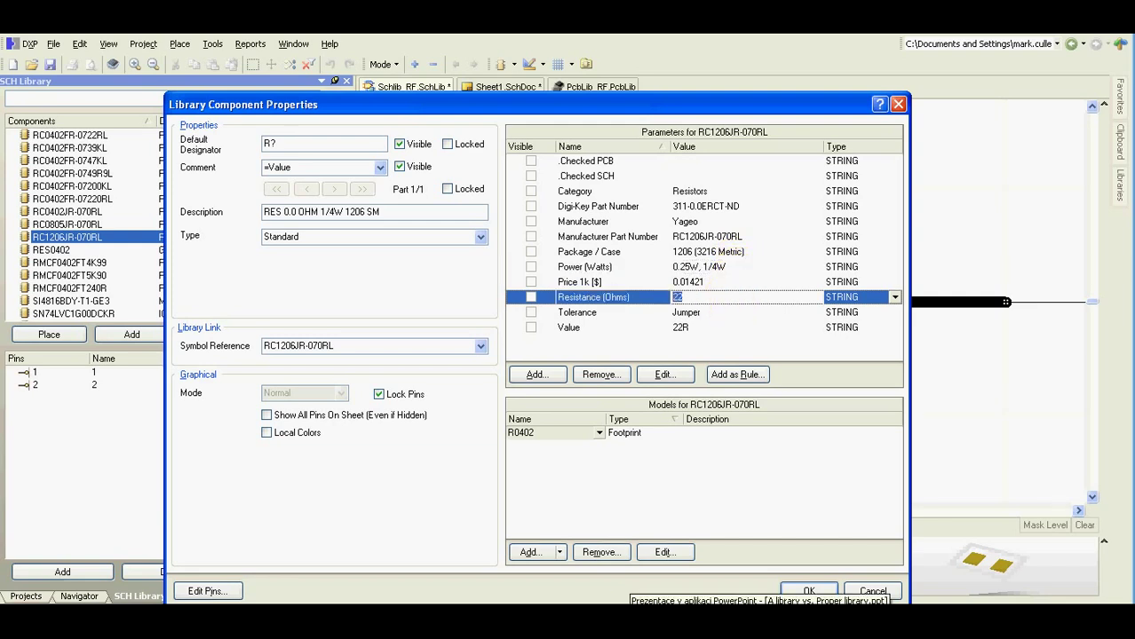
{"action": "key", "text": "alt+Tab"}
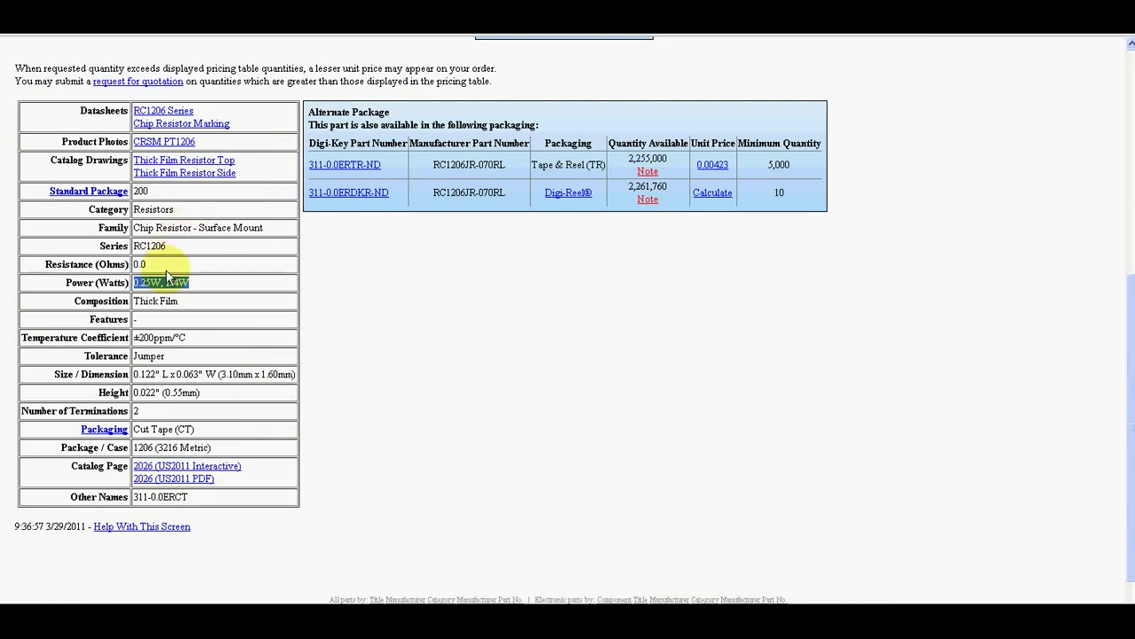
{"action": "left_click_drag", "start_coordinate": [150, 264], "coordinate": [134, 264]}
{"action": "key", "text": "ctrl+c"}
{"action": "key", "text": "alt+Tab"}
{"action": "left_click", "coordinate": [701, 297]}
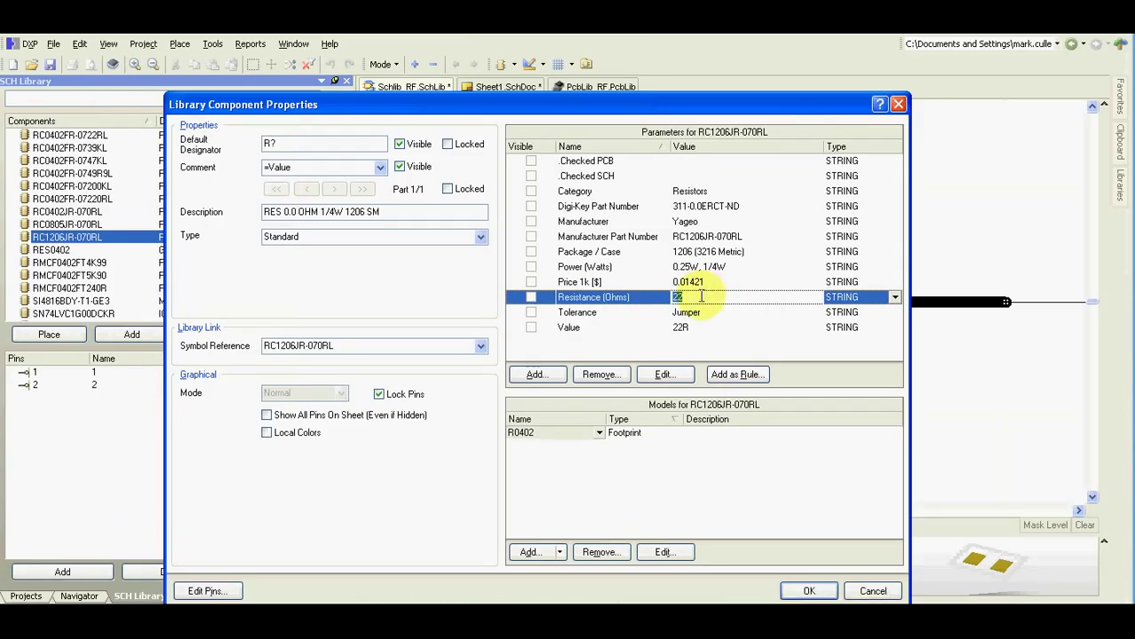
{"action": "key", "text": "ctrl+v"}
{"action": "left_click", "coordinate": [704, 327]}
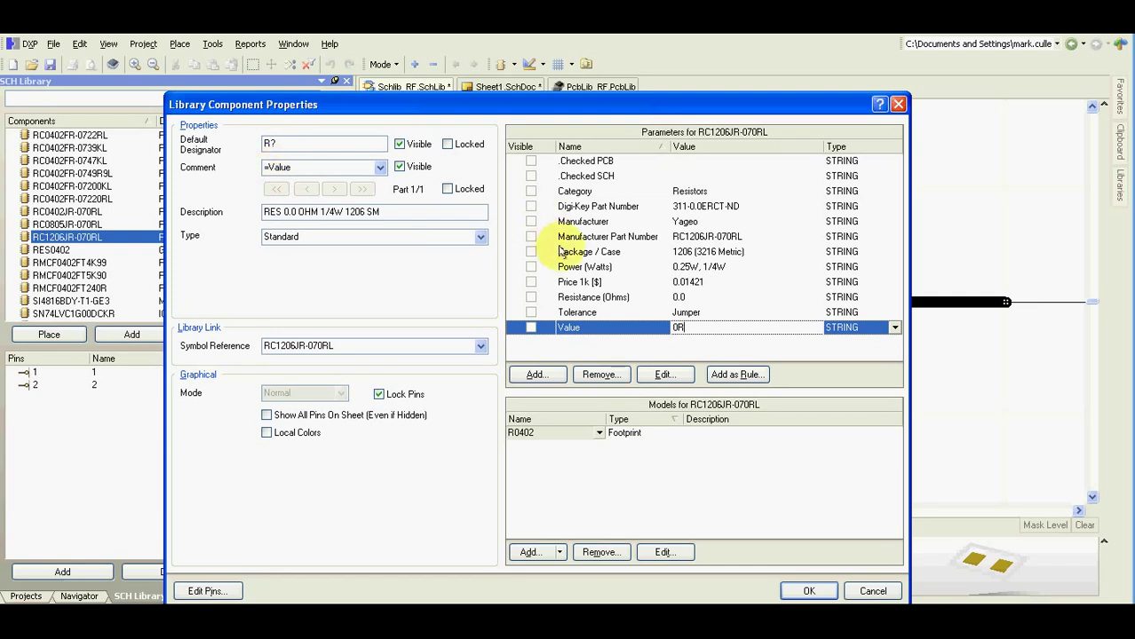
Remove the R0402 footprint model, save the changes, and reopen RC1206JR-070RL's properties.
{"action": "left_click", "coordinate": [562, 435]}
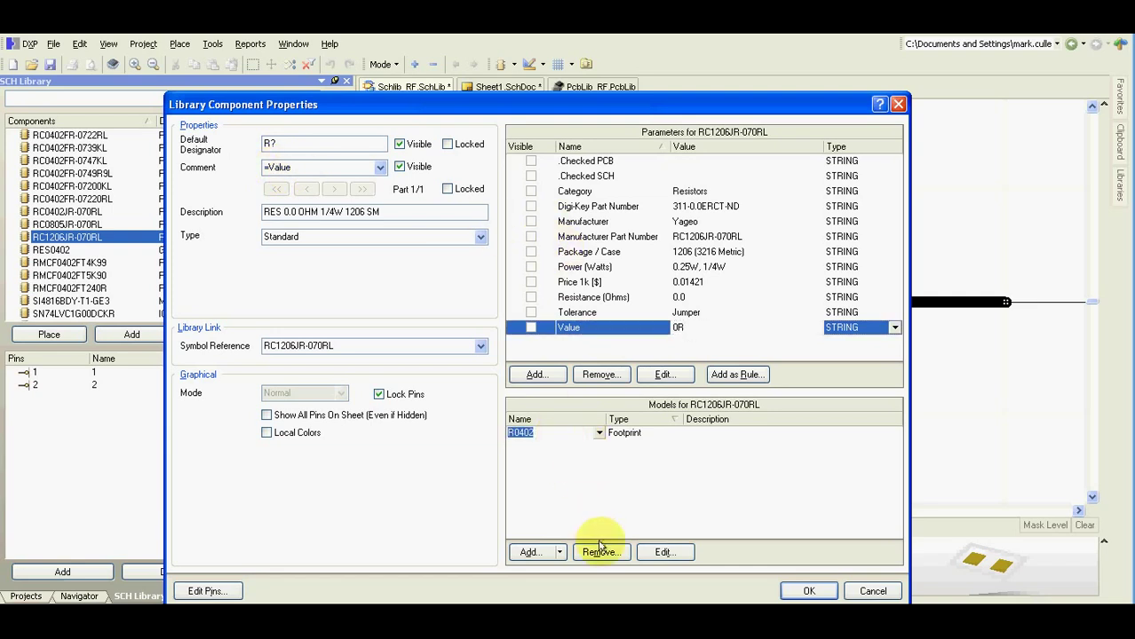
{"action": "left_click", "coordinate": [600, 552]}
{"action": "left_click", "coordinate": [536, 353]}
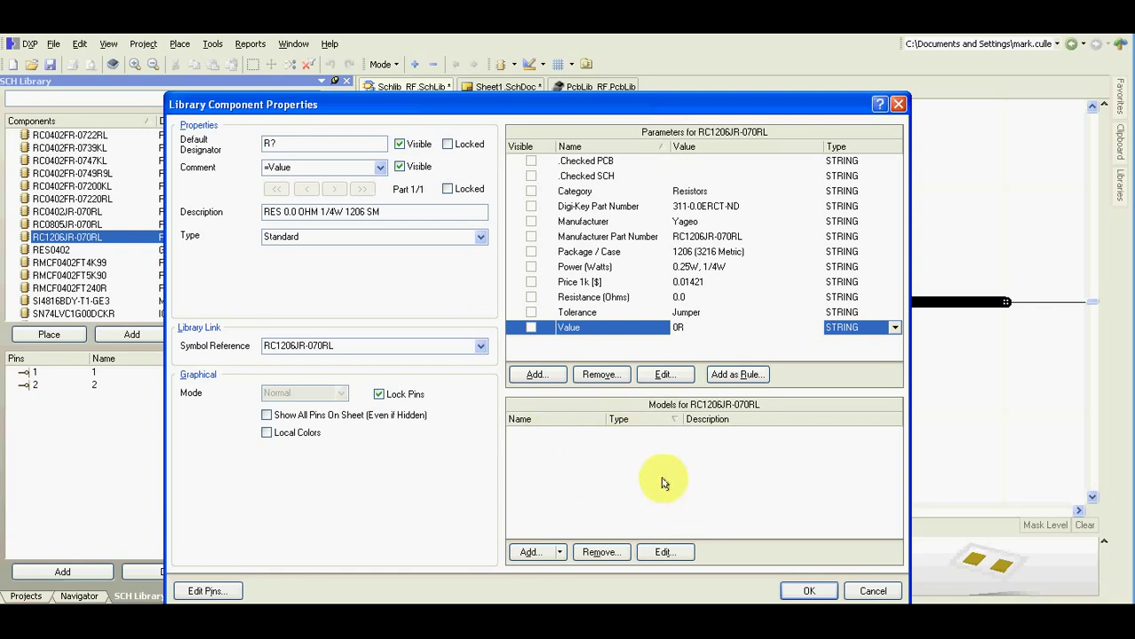
{"action": "left_click", "coordinate": [806, 589]}
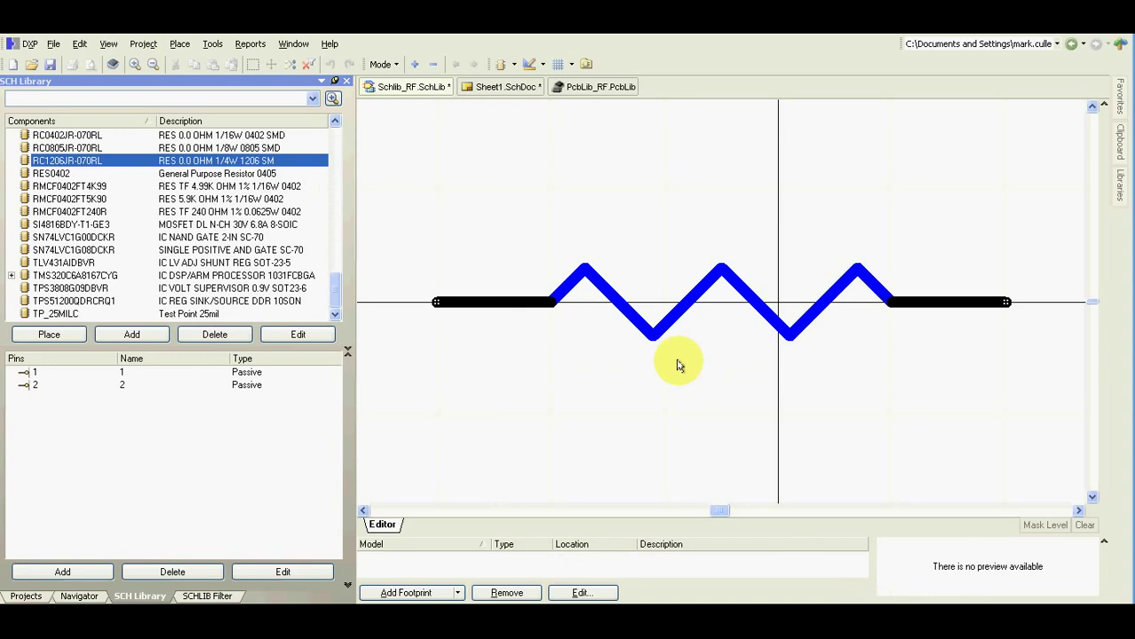
{"action": "double_click", "coordinate": [203, 160]}
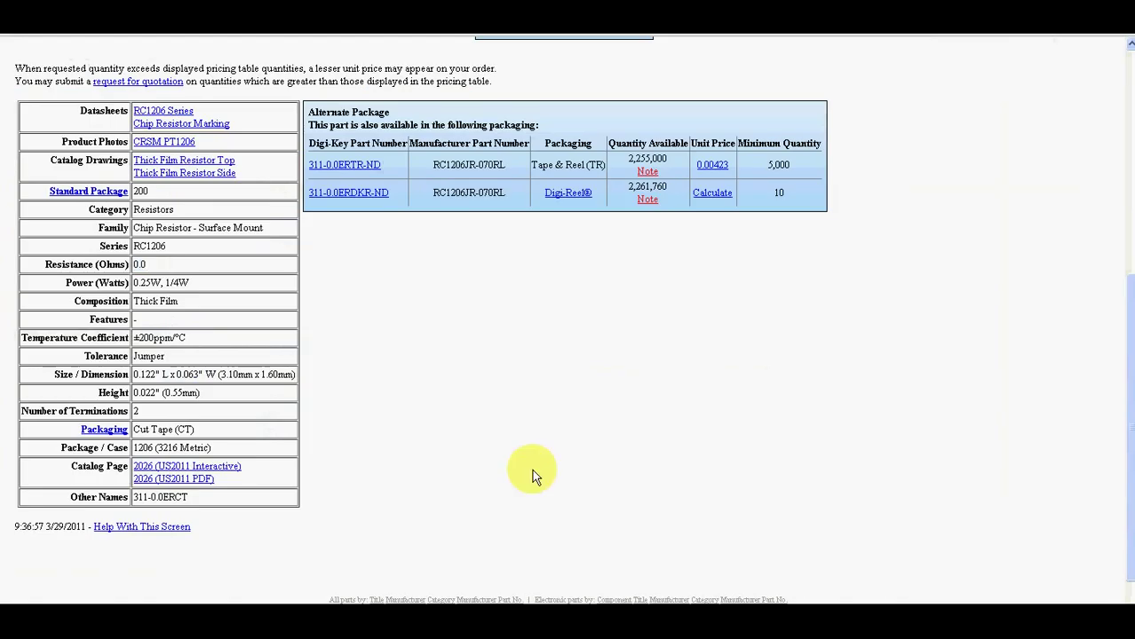
{"action": "scroll", "coordinate": [532, 470], "scroll_direction": "up", "scroll_amount": 10}
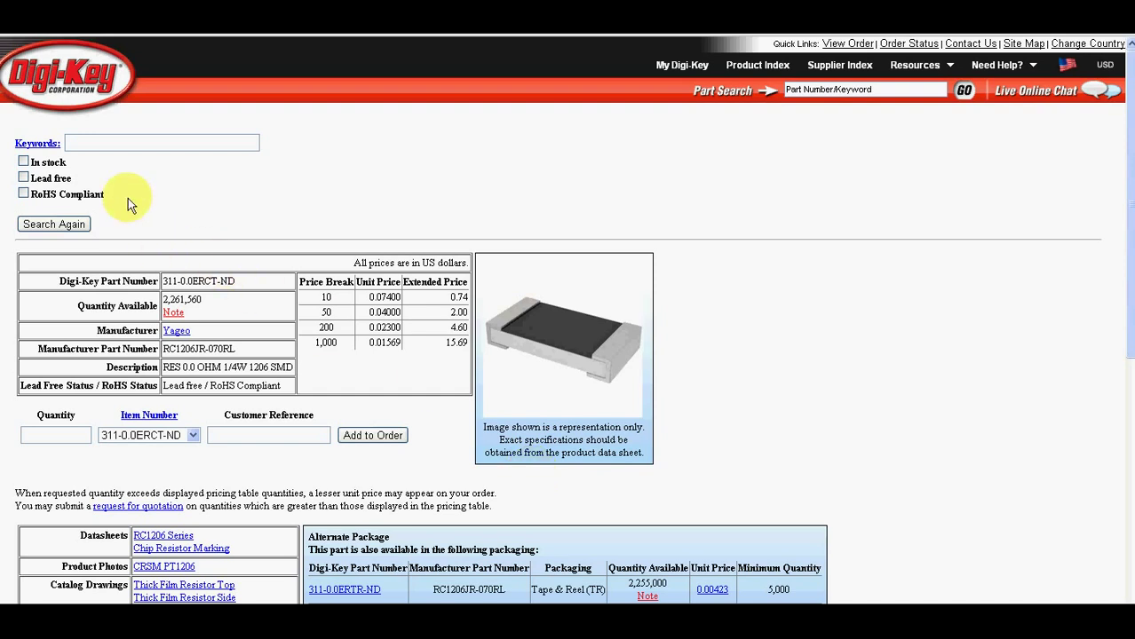
Copy Digi-Key number 311-0.0ERCT-ND and the Resistance (Ohms) label, then return to Altium.
{"action": "scroll", "coordinate": [174, 225], "scroll_direction": "down", "scroll_amount": 1}
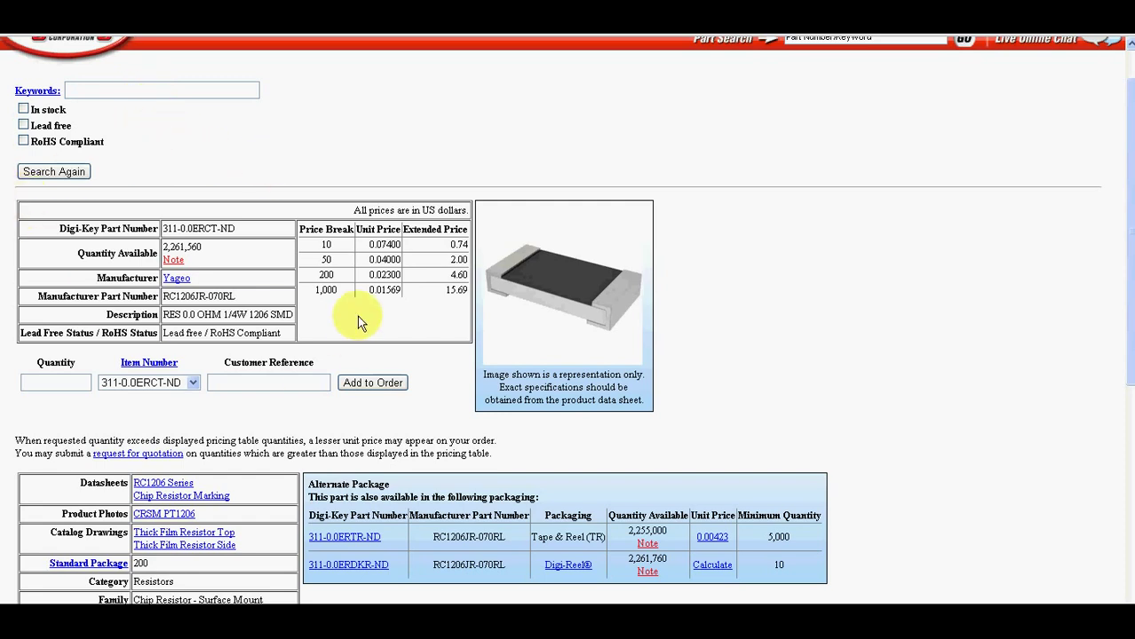
{"action": "scroll", "coordinate": [293, 235], "scroll_direction": "down", "scroll_amount": 3}
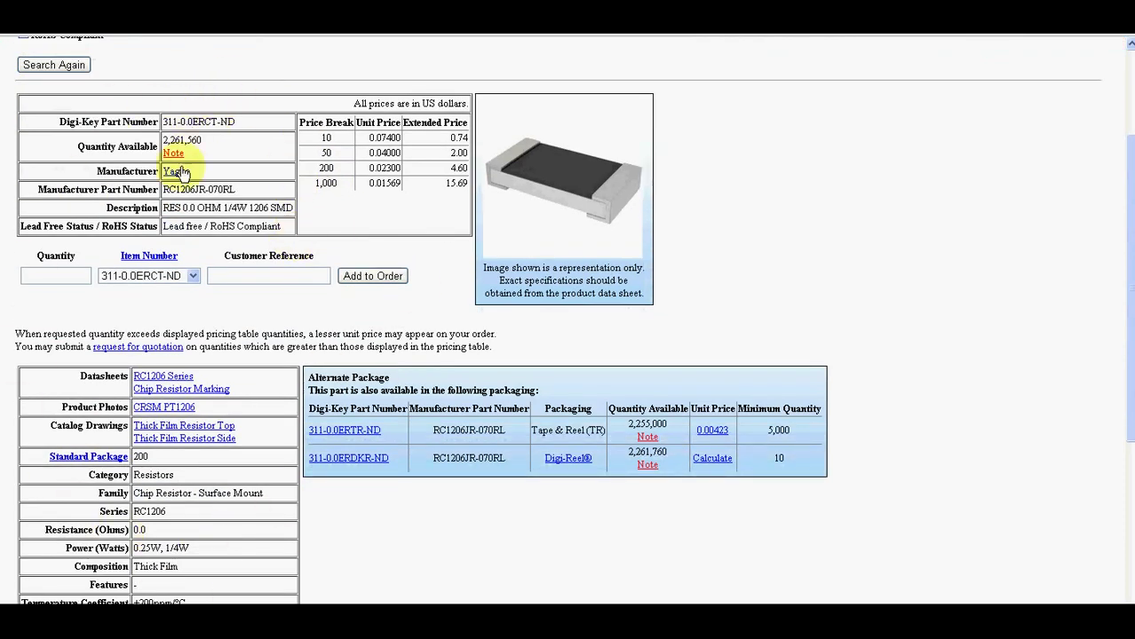
{"action": "left_click_drag", "start_coordinate": [236, 121], "coordinate": [158, 121]}
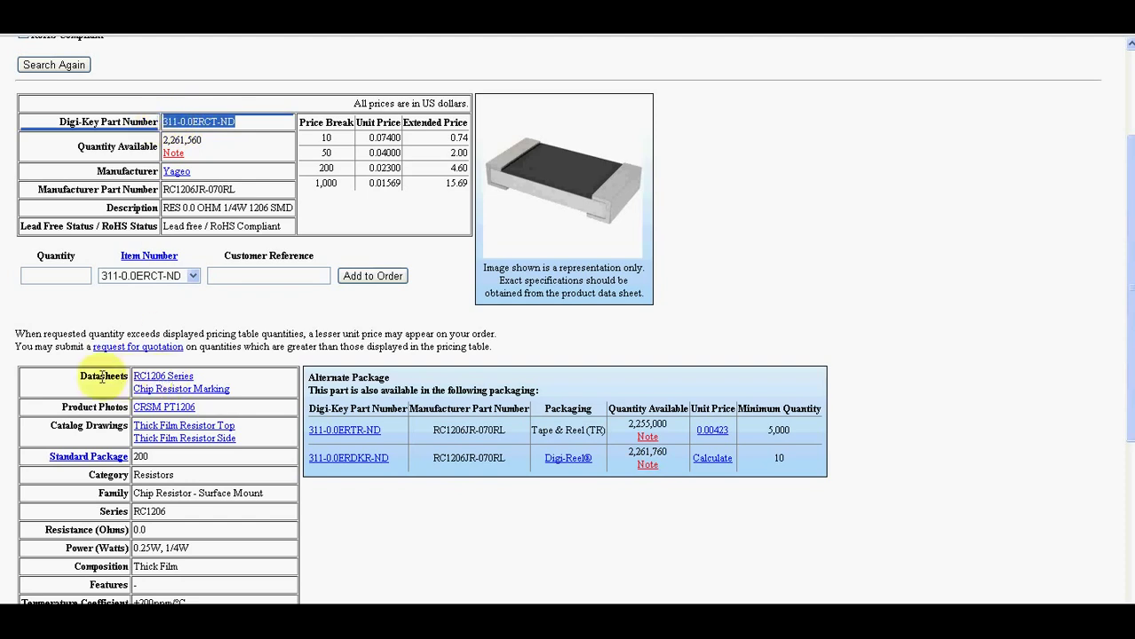
{"action": "scroll", "coordinate": [246, 443], "scroll_direction": "down", "scroll_amount": 3}
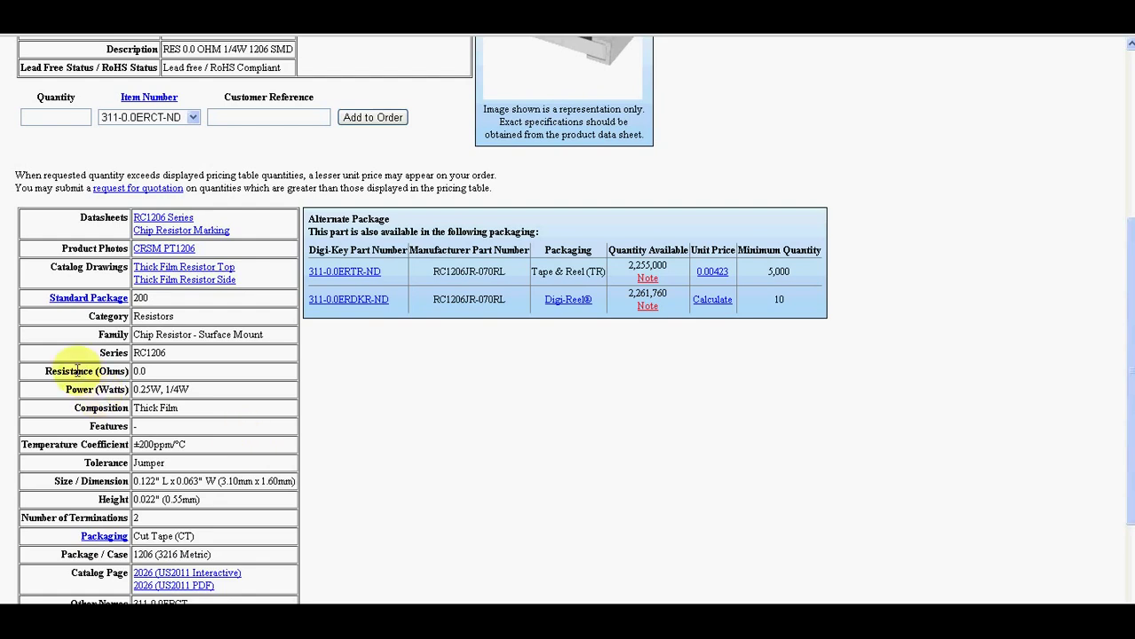
{"action": "left_click_drag", "start_coordinate": [46, 371], "coordinate": [141, 373]}
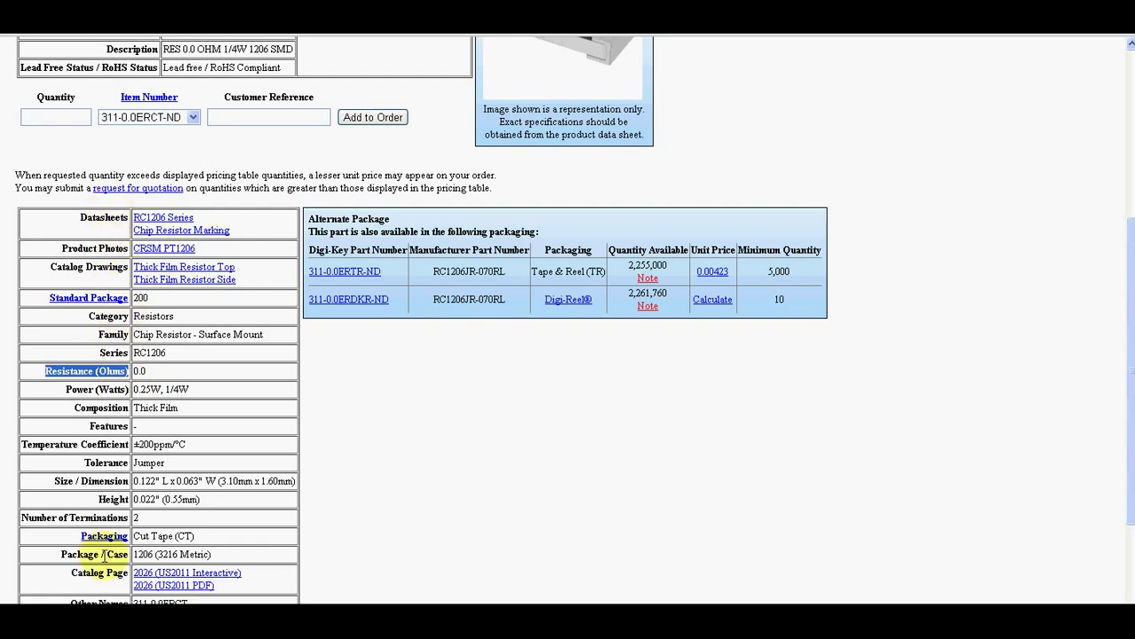
{"action": "key", "text": "alt+Tab"}
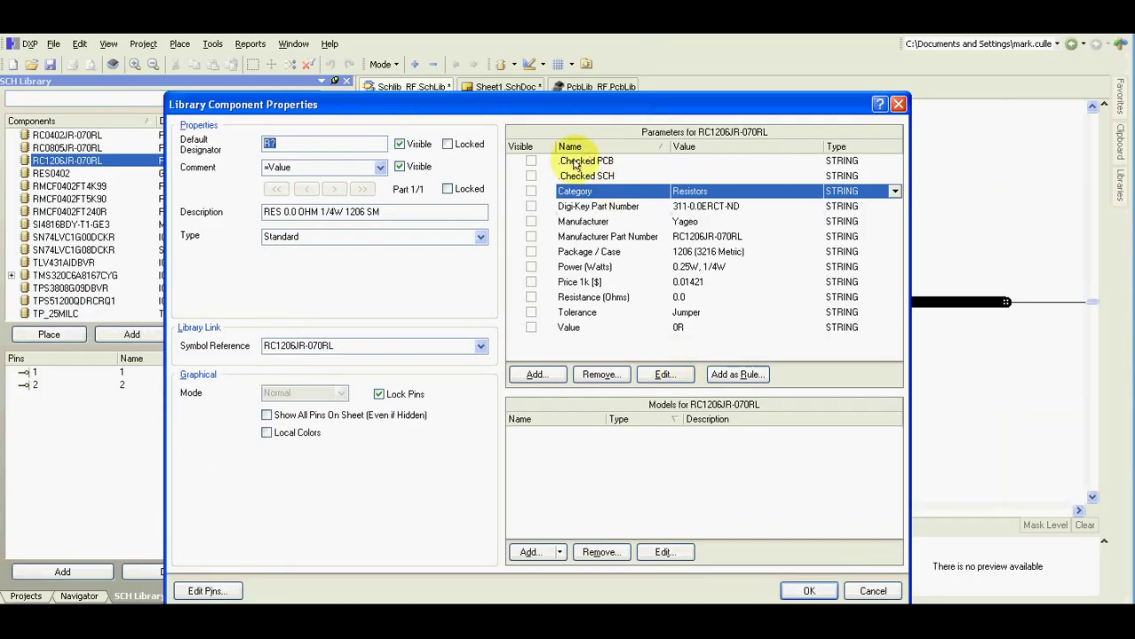
{"action": "left_click", "coordinate": [536, 375]}
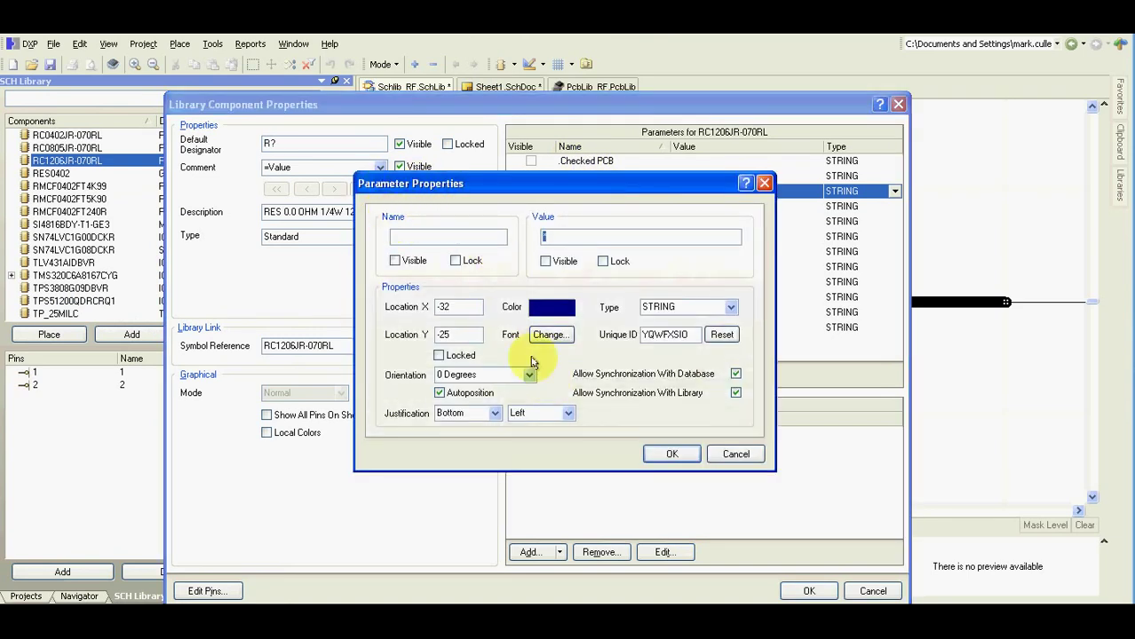
{"action": "key", "text": "alt+Tab"}
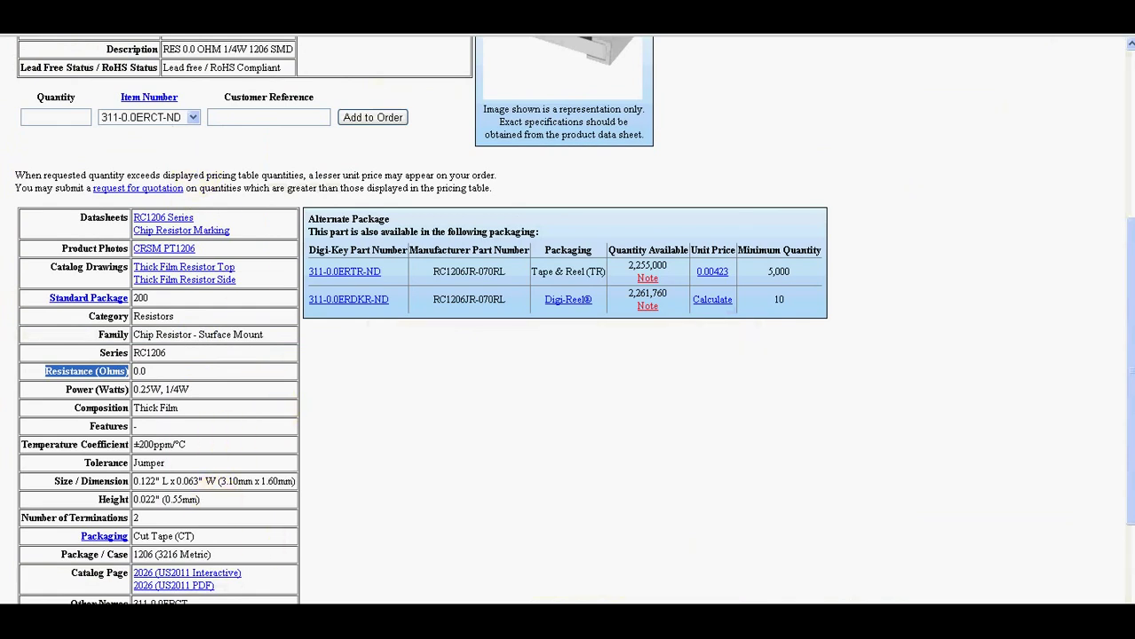
{"action": "key", "text": "alt+Tab"}
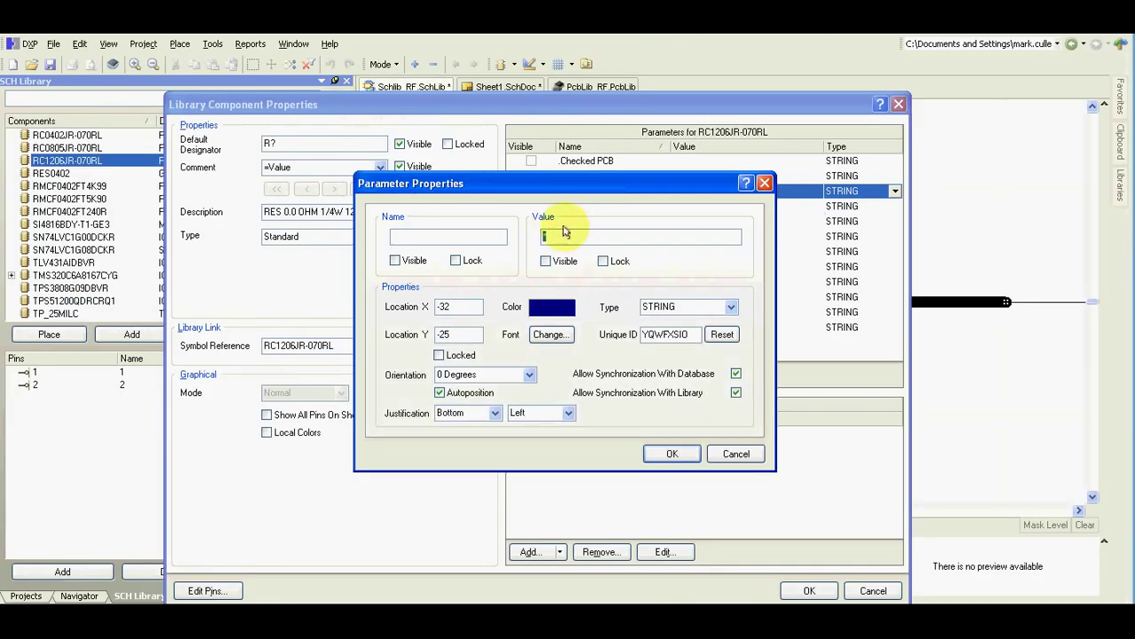
{"action": "left_click", "coordinate": [735, 455]}
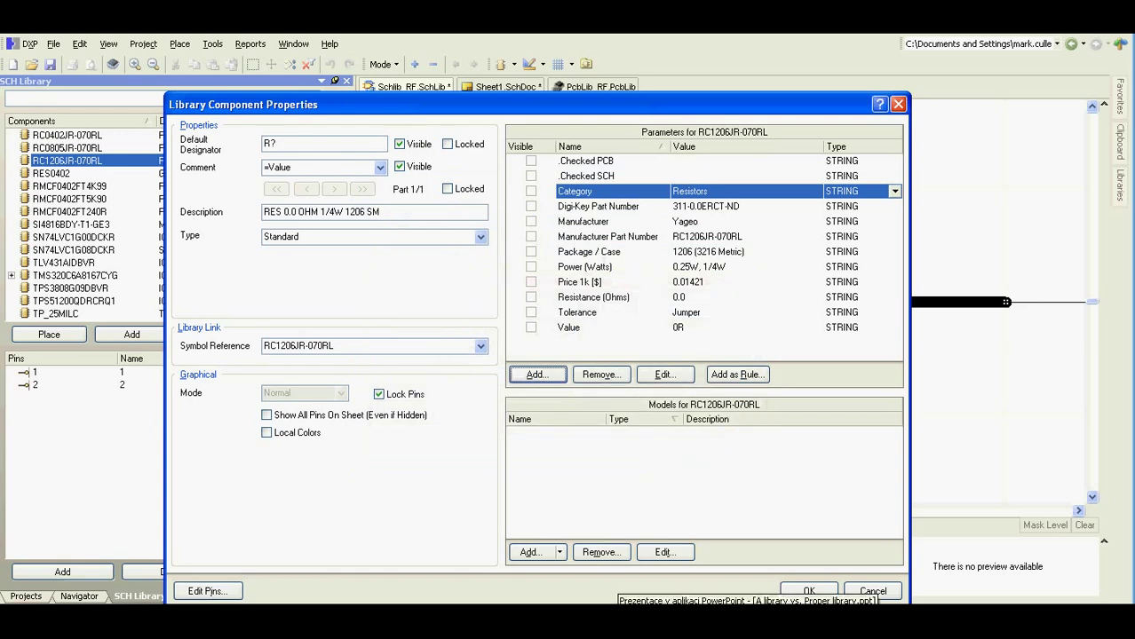
{"action": "key", "text": "alt+Tab"}
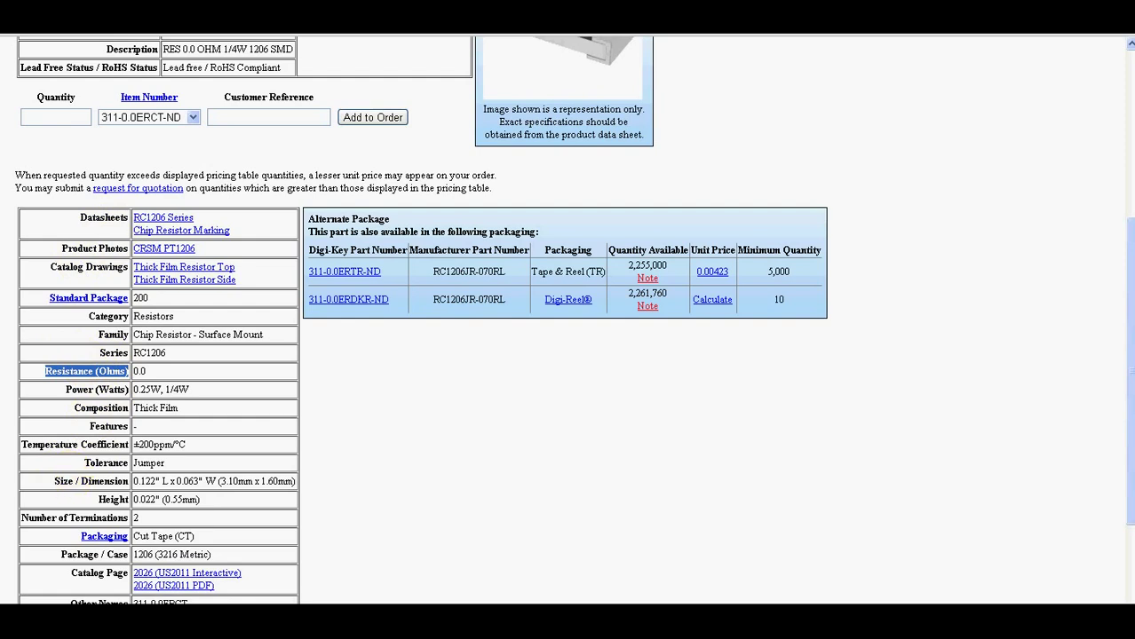
{"action": "key", "text": "alt+Tab"}
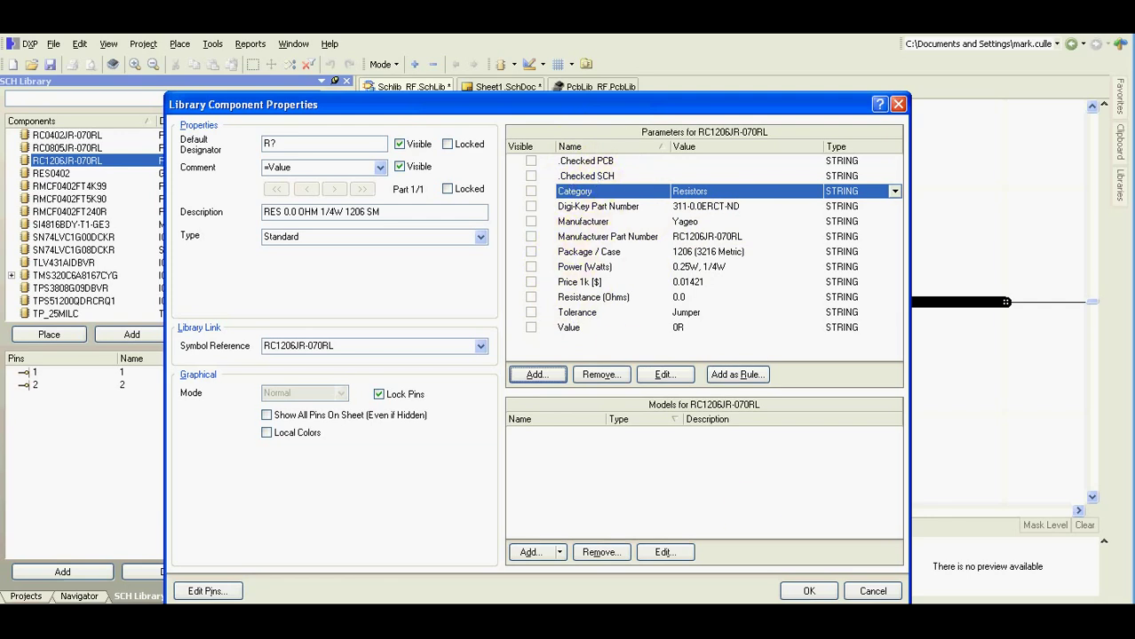
Open PcbLib_RF.PcbLib and launch the PCB Component Wizard past its welcome page.
{"action": "left_click", "coordinate": [899, 104]}
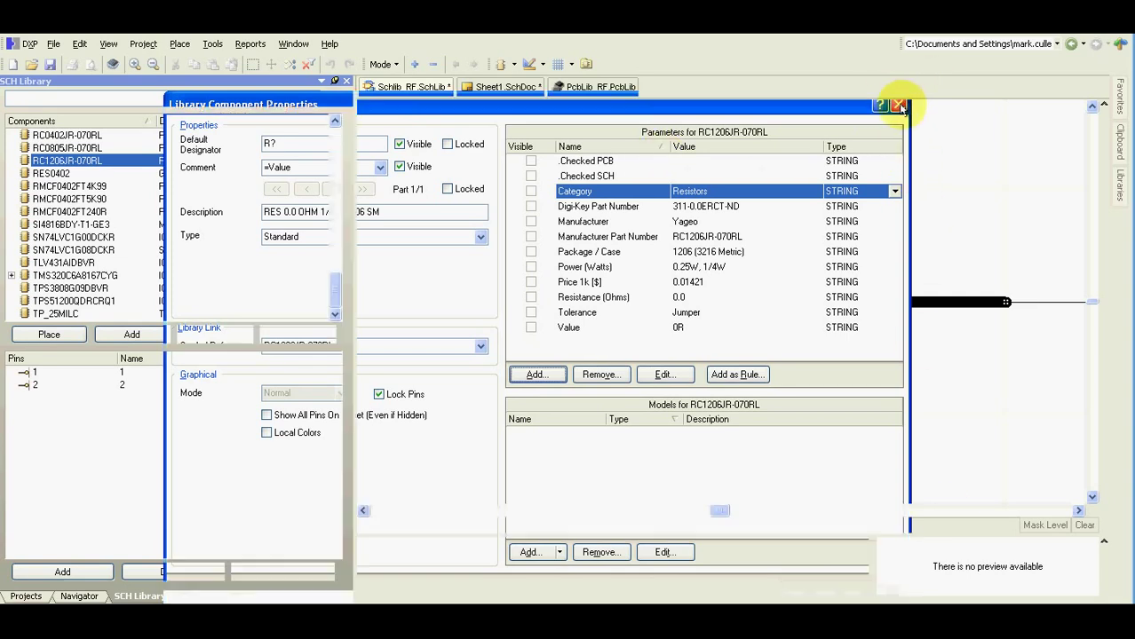
{"action": "left_click", "coordinate": [26, 596]}
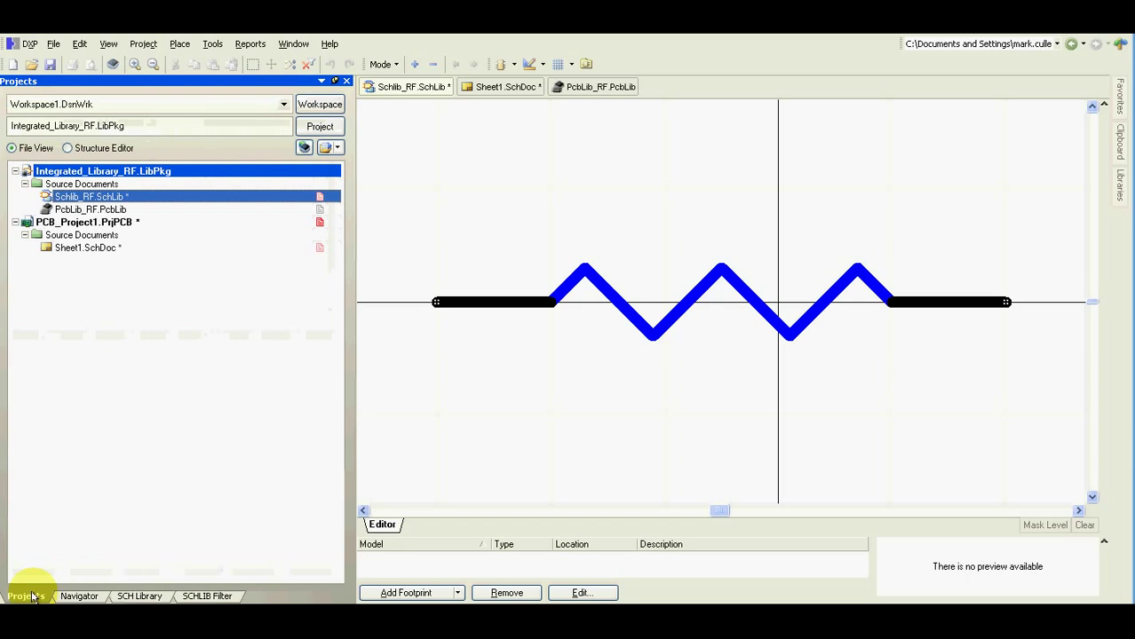
{"action": "double_click", "coordinate": [88, 209]}
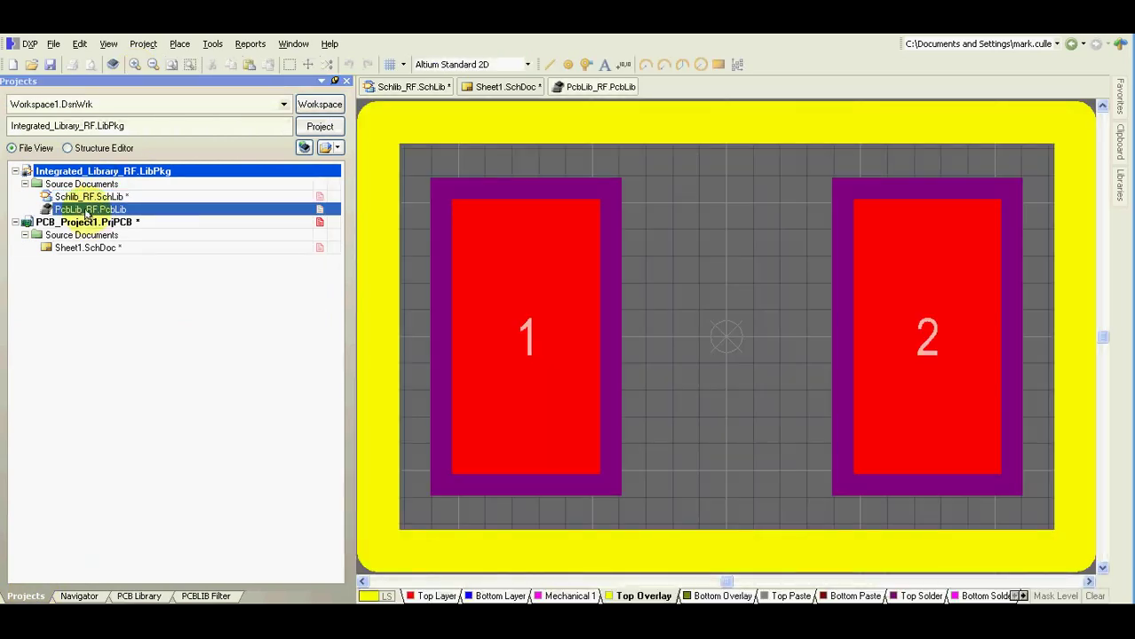
{"action": "left_click", "coordinate": [213, 43]}
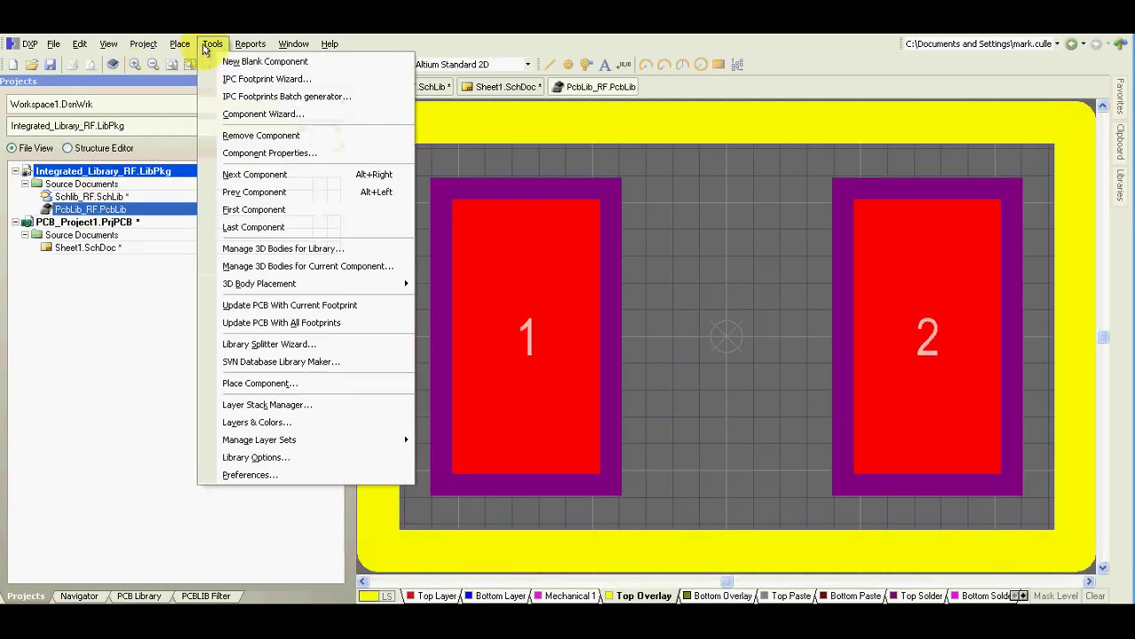
{"action": "left_click", "coordinate": [220, 118]}
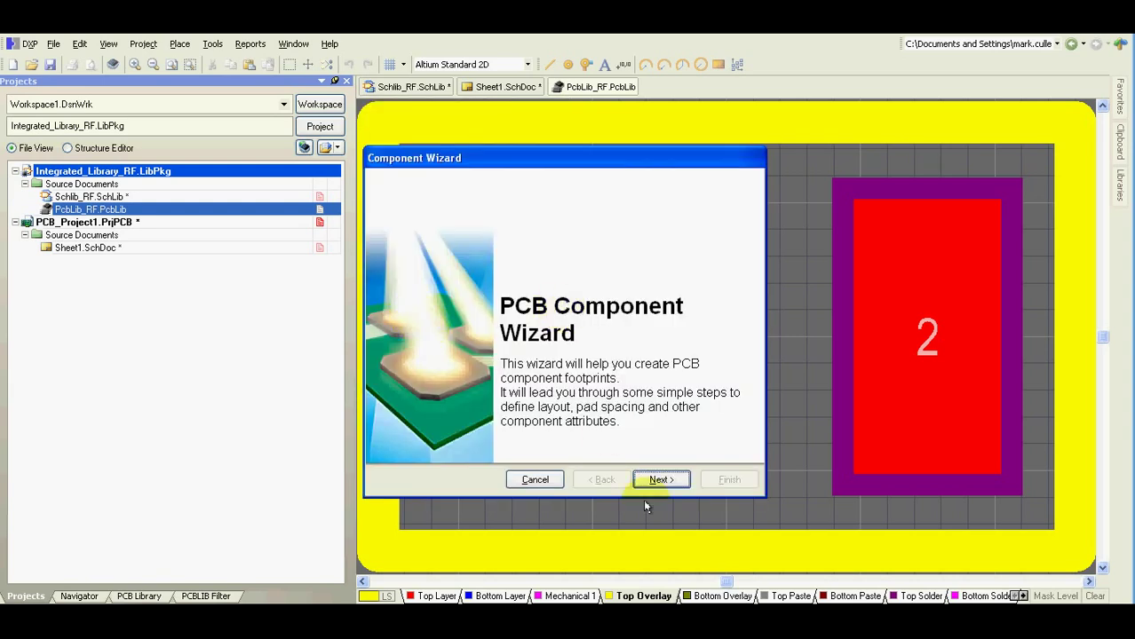
{"action": "left_click", "coordinate": [656, 481]}
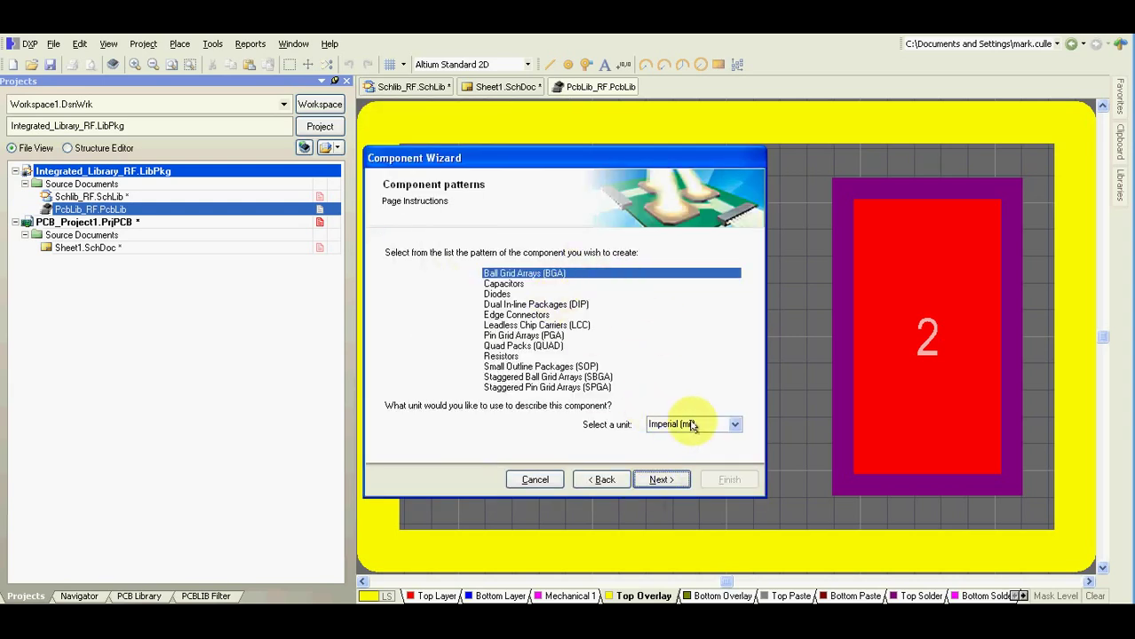
Choose Metric (mm) units, the Resistors pattern and Surface Mount technology in the wizard.
{"action": "left_click", "coordinate": [692, 423]}
{"action": "left_click", "coordinate": [681, 441]}
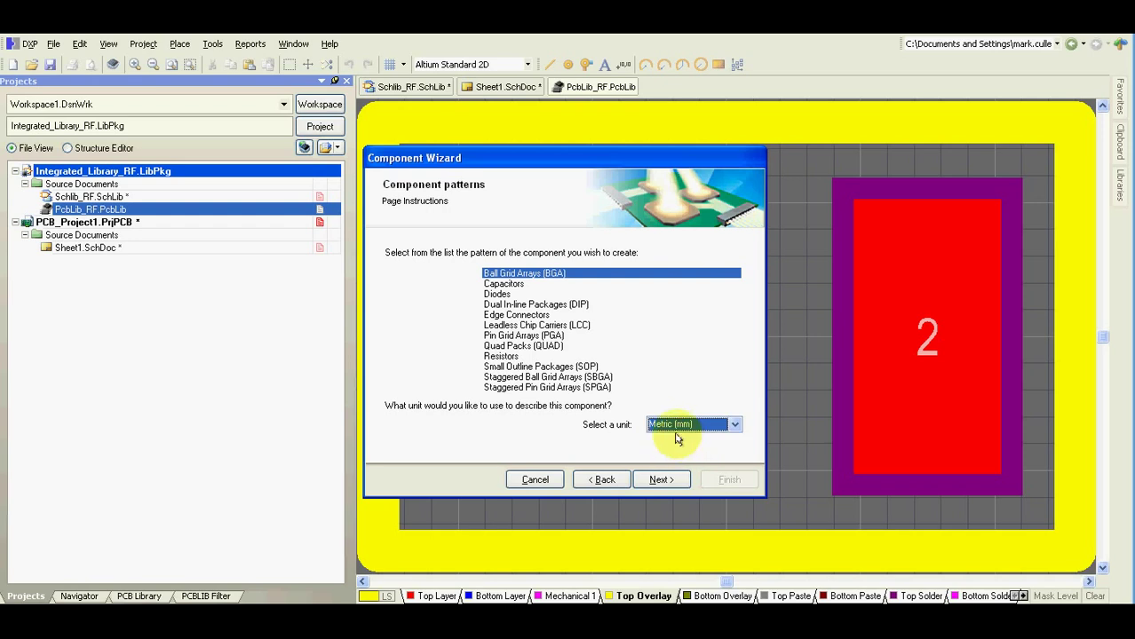
{"action": "left_click", "coordinate": [501, 356]}
{"action": "left_click", "coordinate": [660, 480]}
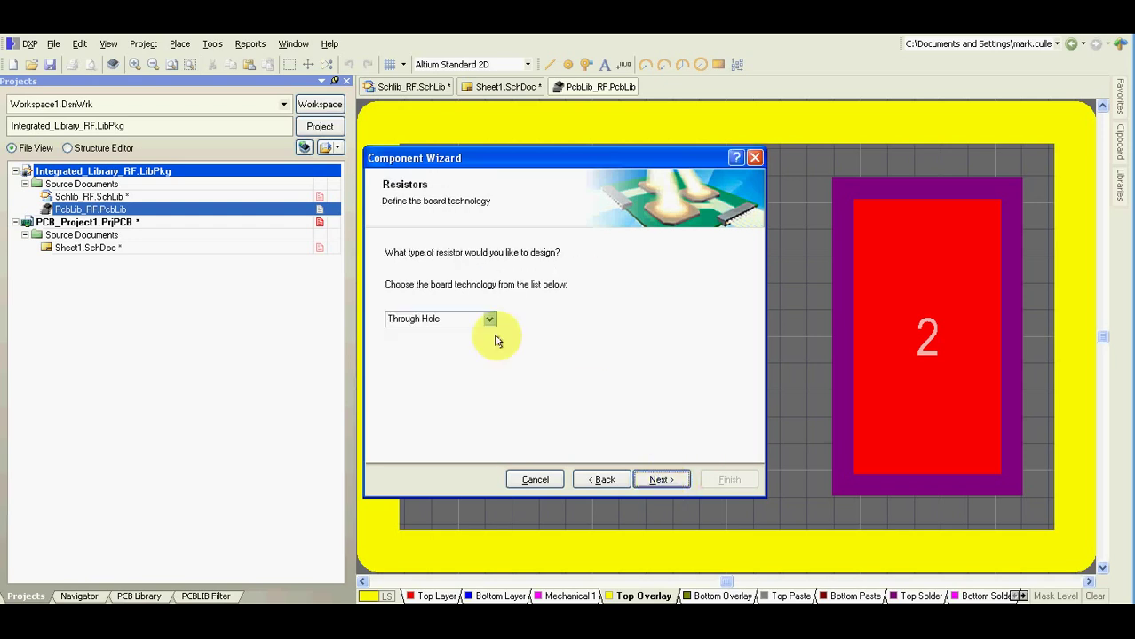
{"action": "left_click", "coordinate": [486, 318]}
{"action": "left_click", "coordinate": [439, 344]}
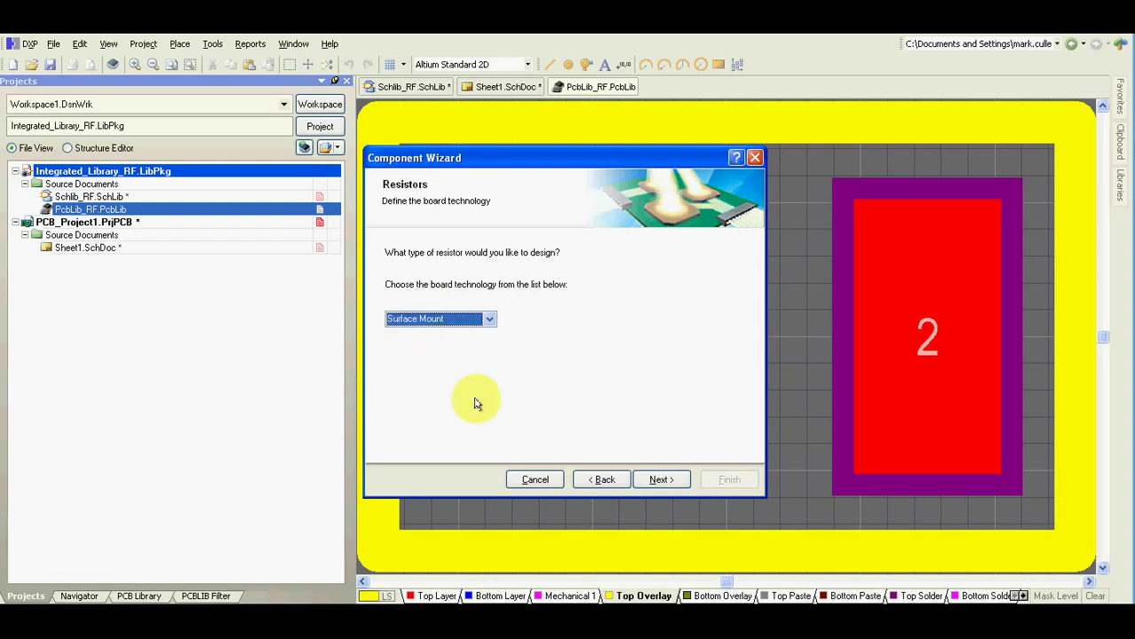
{"action": "left_click", "coordinate": [661, 479]}
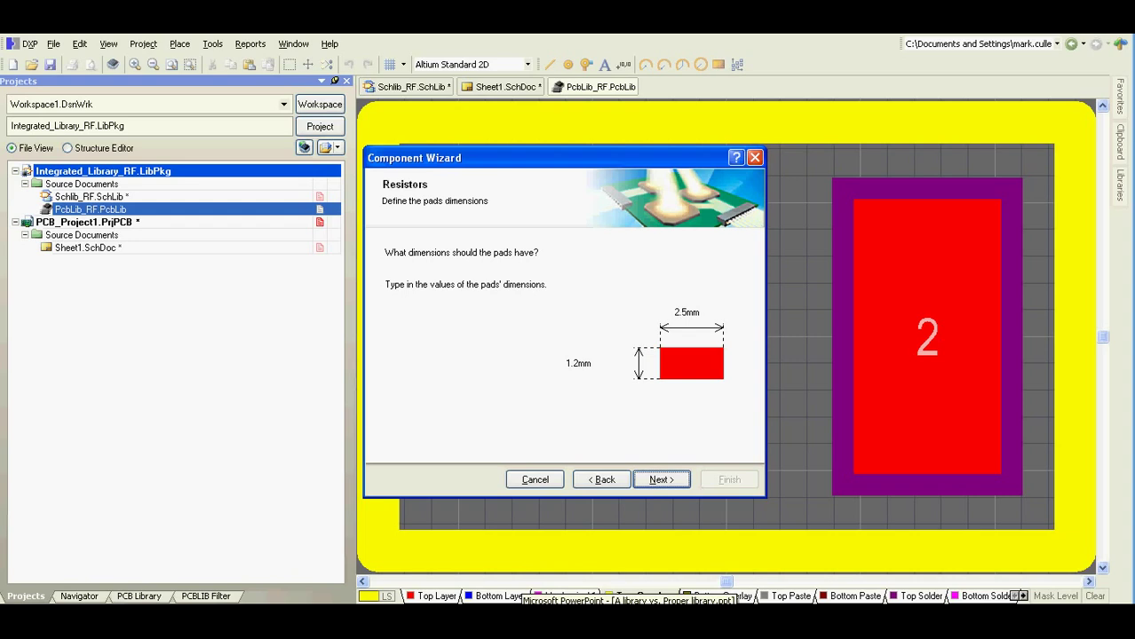
Look up the 1206 reflow footprint dimensions in the Walsin CHIP-R datasheet table.
{"action": "left_click", "coordinate": [522, 596]}
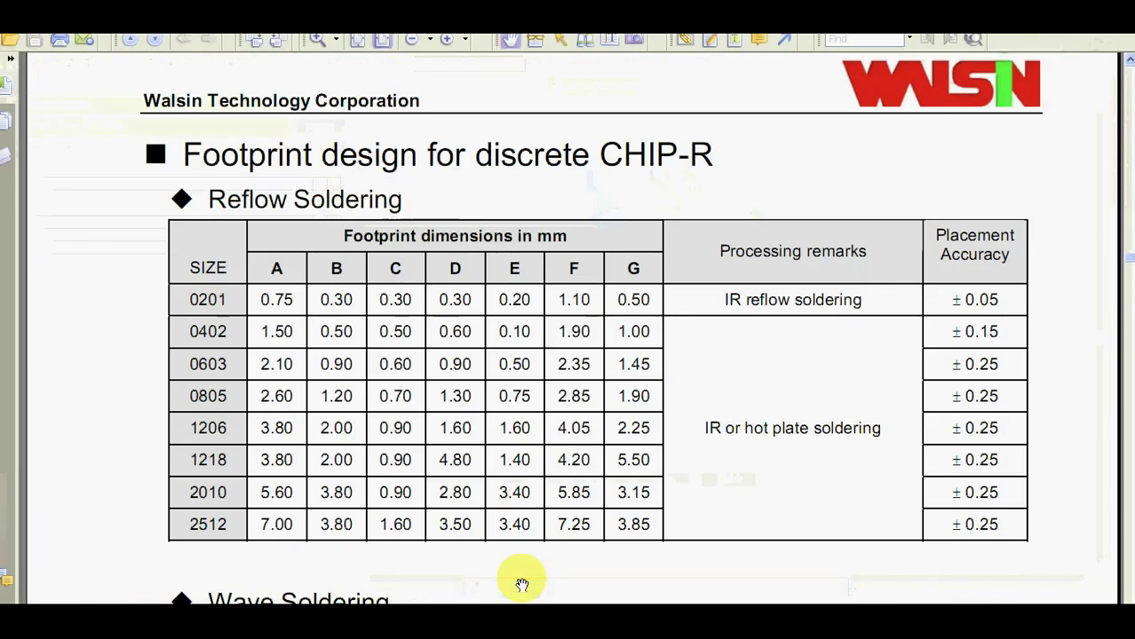
{"action": "scroll", "coordinate": [482, 379], "scroll_direction": "up", "scroll_amount": 10}
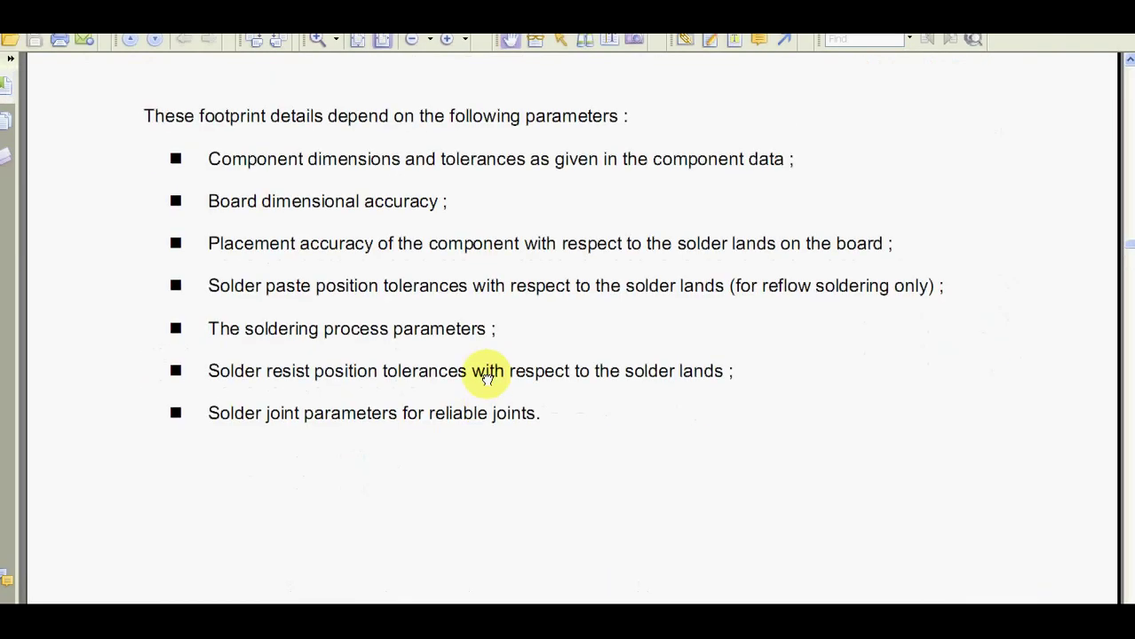
{"action": "scroll", "coordinate": [486, 374], "scroll_direction": "up", "scroll_amount": 10}
{"action": "scroll", "coordinate": [503, 380], "scroll_direction": "down", "scroll_amount": 4}
{"action": "scroll", "coordinate": [503, 381], "scroll_direction": "down", "scroll_amount": 10}
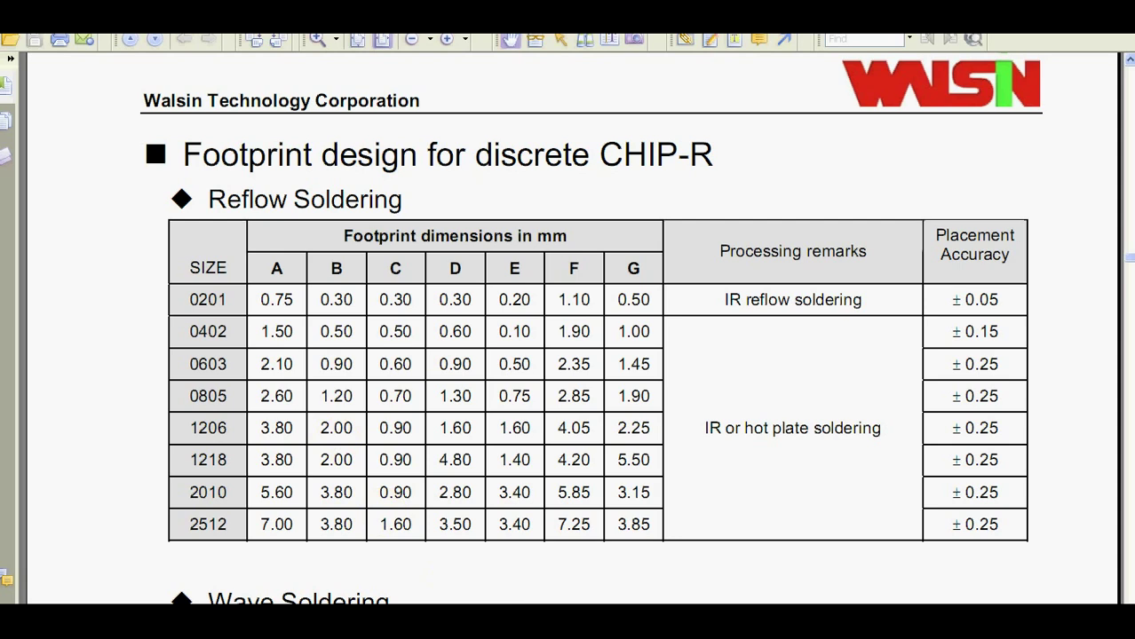
{"action": "key", "text": "alt+Tab"}
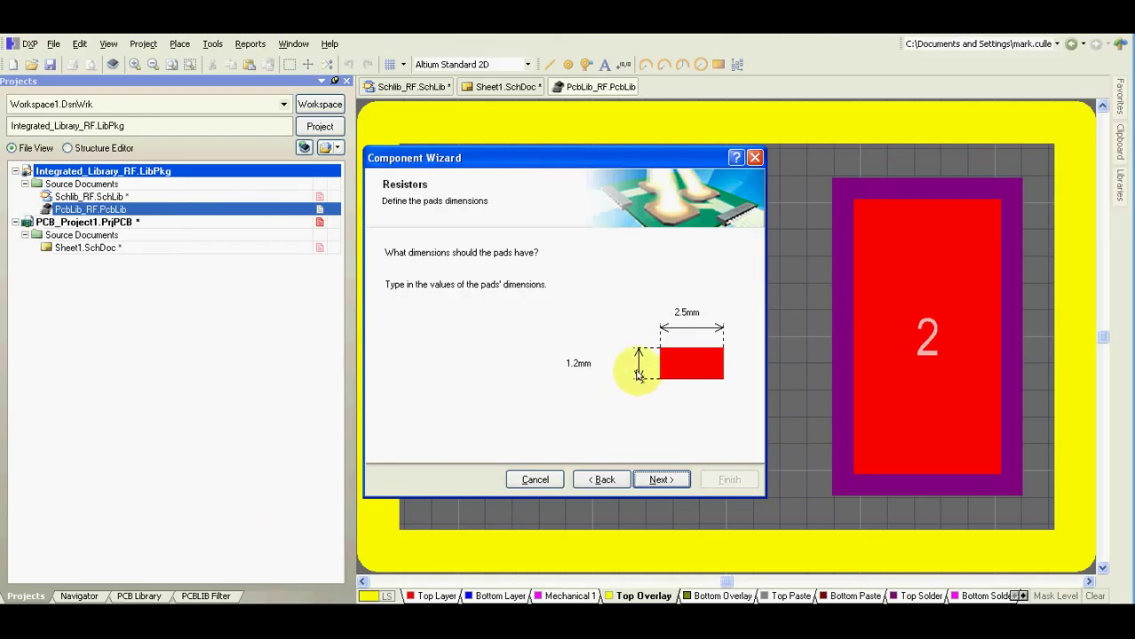
Set the pads to 1.6 mm height and 0.9 mm width, spaced 2.9 mm apart.
{"action": "double_click", "coordinate": [578, 364]}
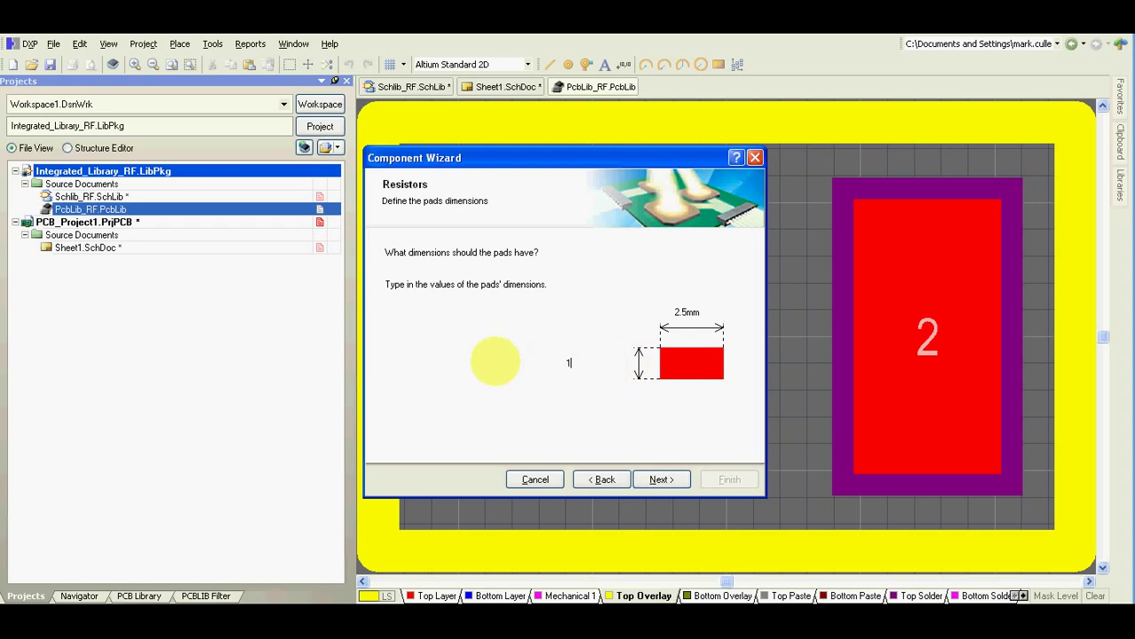
{"action": "double_click", "coordinate": [687, 311]}
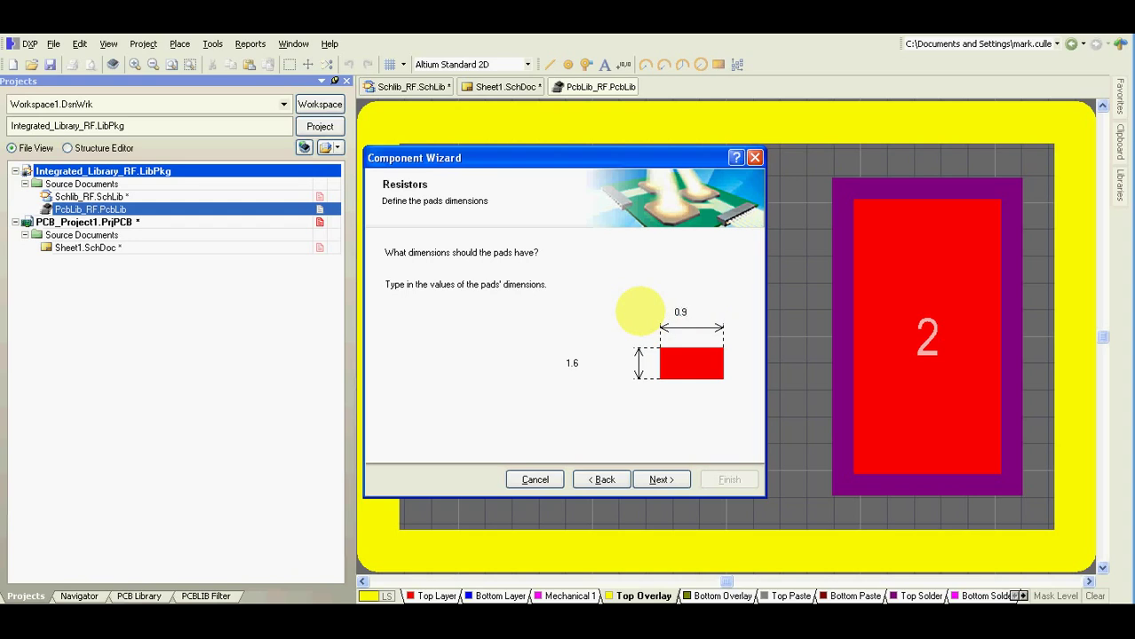
{"action": "left_click", "coordinate": [661, 480]}
{"action": "double_click", "coordinate": [668, 312]}
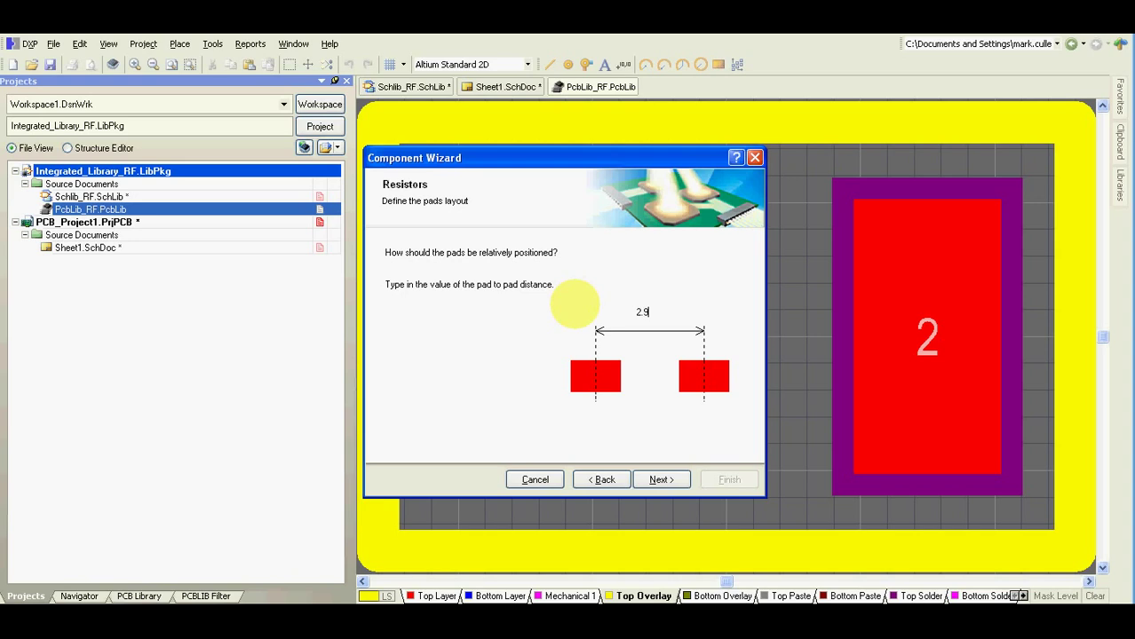
Move past the outline settings to the naming page and select the default name 'Resistor'.
{"action": "left_click", "coordinate": [661, 480]}
{"action": "left_click", "coordinate": [659, 479]}
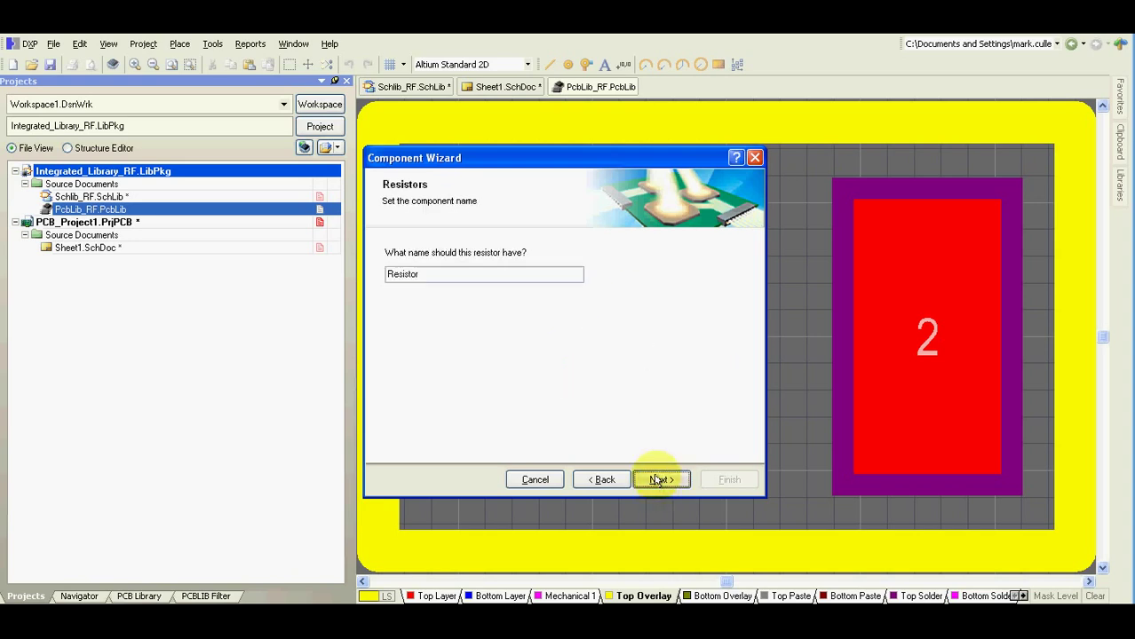
{"action": "left_click", "coordinate": [659, 479]}
{"action": "left_click", "coordinate": [604, 479]}
{"action": "left_click", "coordinate": [435, 273]}
{"action": "left_click_drag", "start_coordinate": [434, 274], "coordinate": [347, 309]}
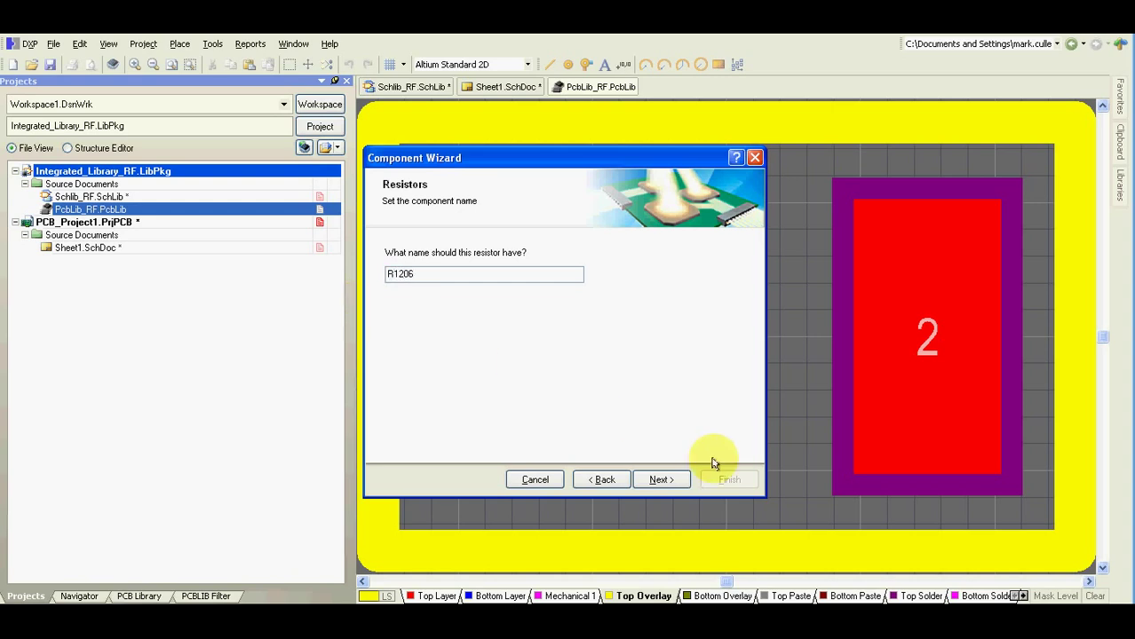
Finish the R1206 wizard and pull the top, bottom and right silkscreen edges in toward the pads.
{"action": "left_click", "coordinate": [663, 478]}
{"action": "left_click", "coordinate": [724, 479]}
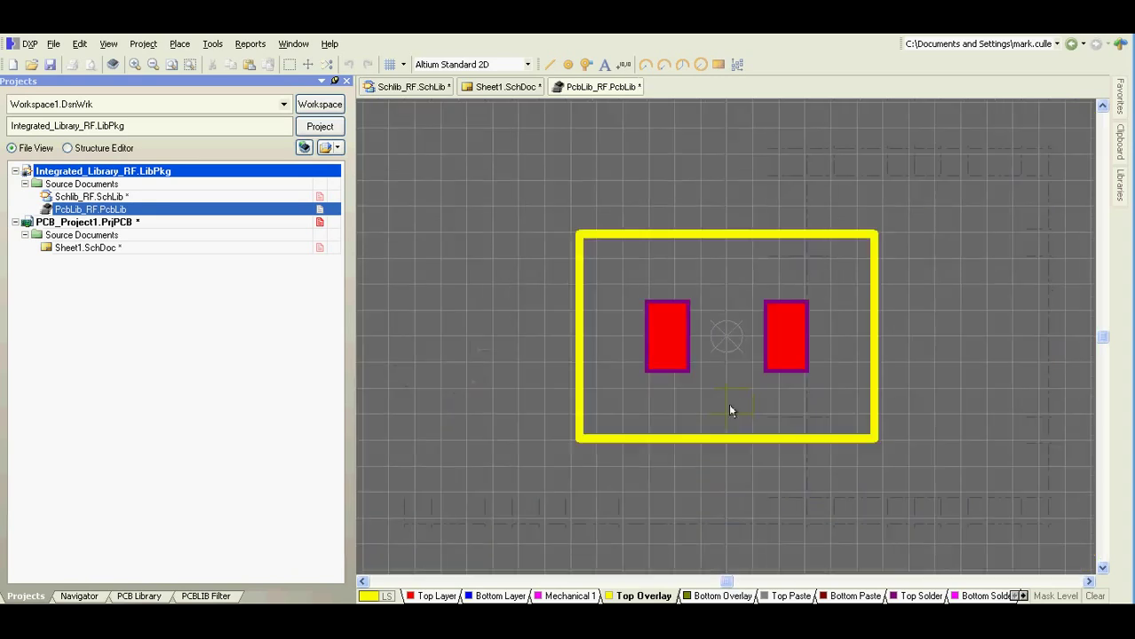
{"action": "left_click_drag", "start_coordinate": [702, 109], "coordinate": [692, 233]}
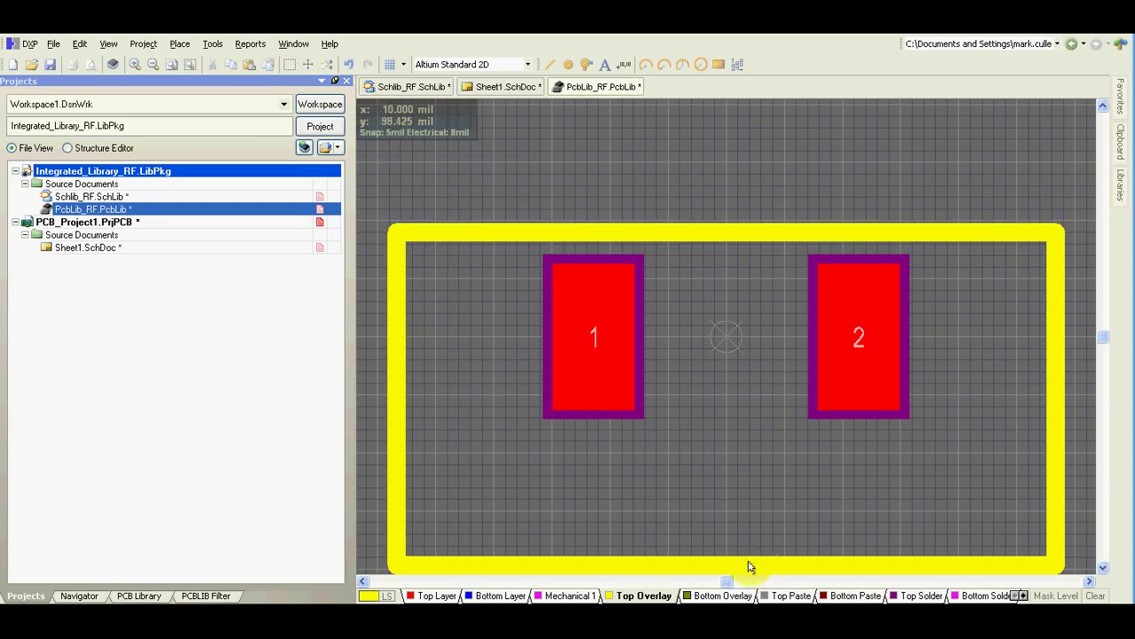
{"action": "left_click_drag", "start_coordinate": [748, 567], "coordinate": [781, 439]}
{"action": "left_click", "coordinate": [1056, 380]}
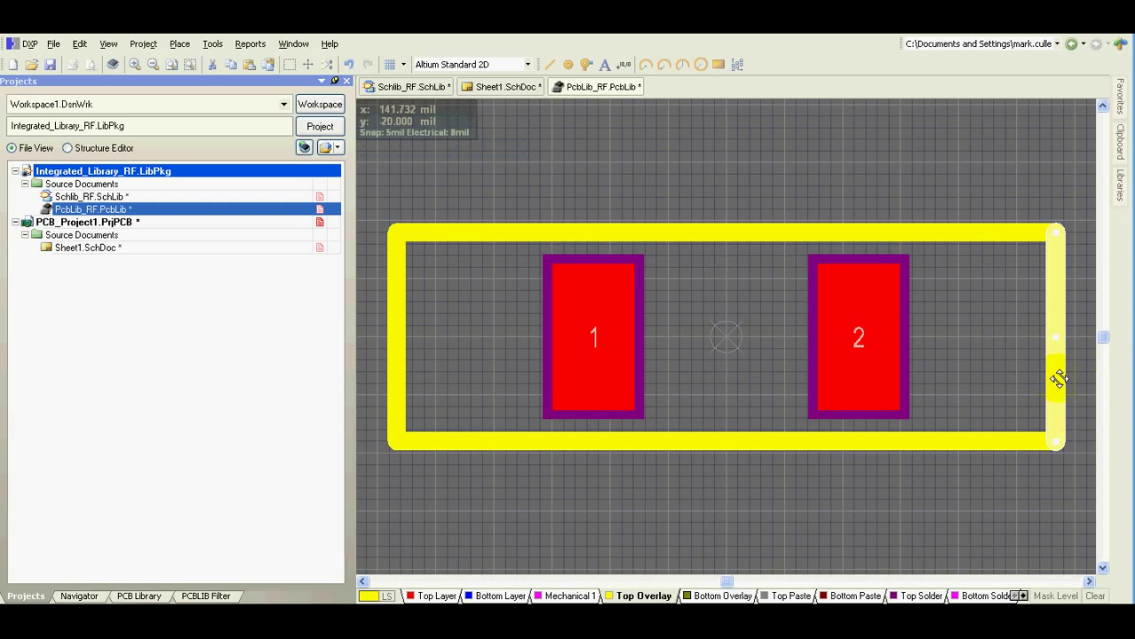
{"action": "left_click_drag", "start_coordinate": [1055, 372], "coordinate": [924, 373]}
Replace the stray left track with a copy of the right edge, placed beside pad 1.
{"action": "left_click", "coordinate": [394, 337]}
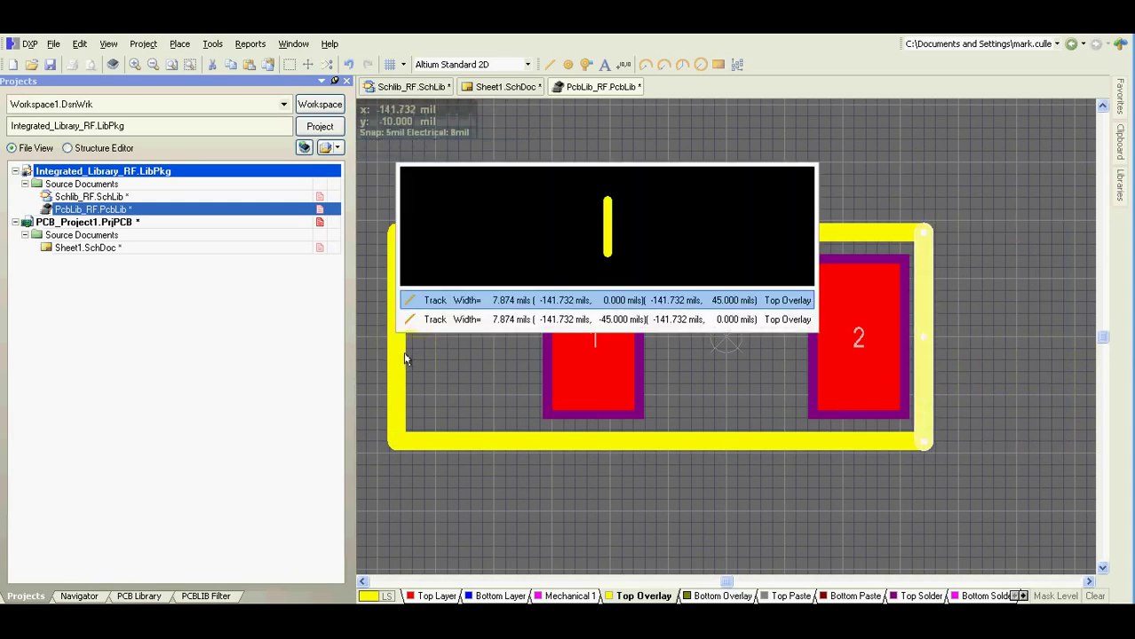
{"action": "left_click", "coordinate": [423, 300]}
{"action": "key", "text": "Delete"}
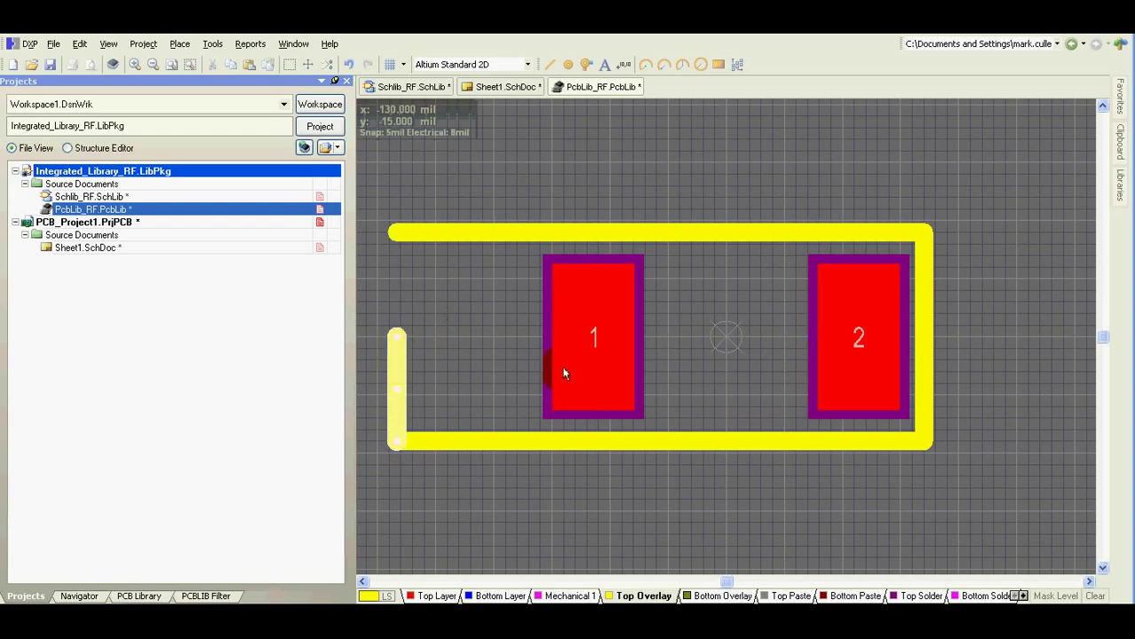
{"action": "left_click", "coordinate": [926, 344]}
{"action": "key", "text": "ctrl+c"}
{"action": "left_click", "coordinate": [923, 349]}
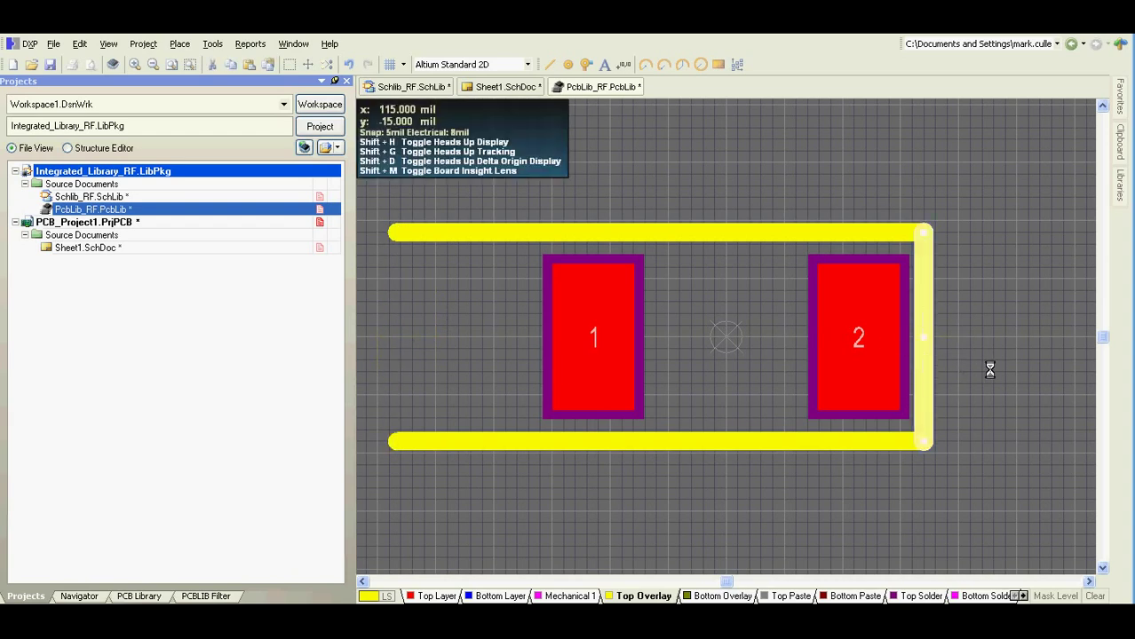
{"action": "key", "text": "ctrl+v"}
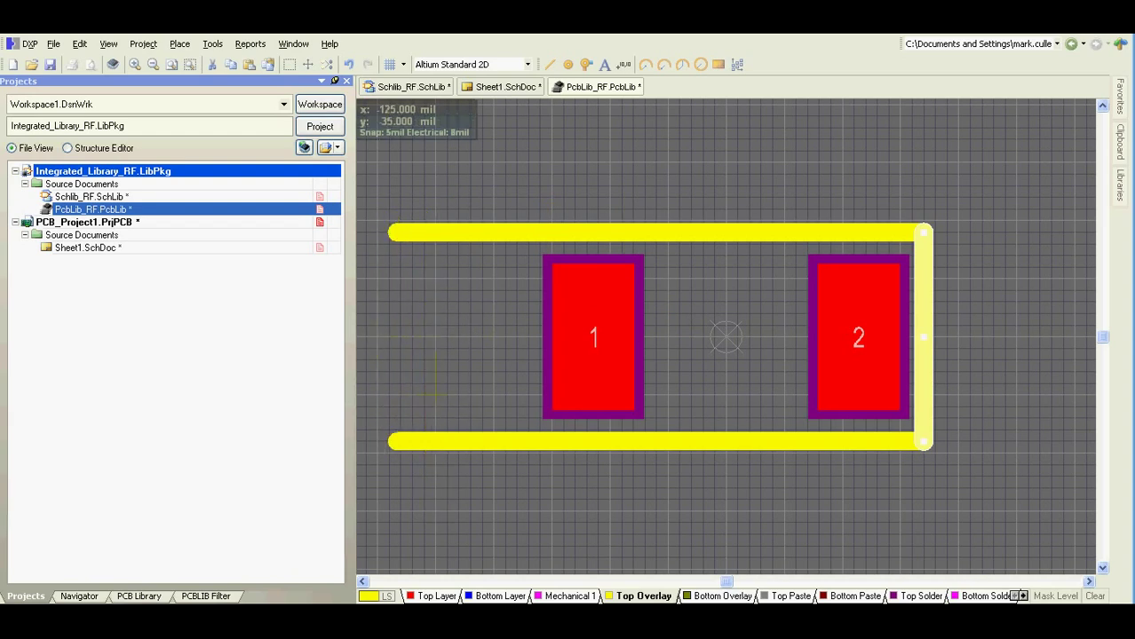
{"action": "left_click", "coordinate": [435, 333]}
{"action": "left_click_drag", "start_coordinate": [432, 311], "coordinate": [400, 261]}
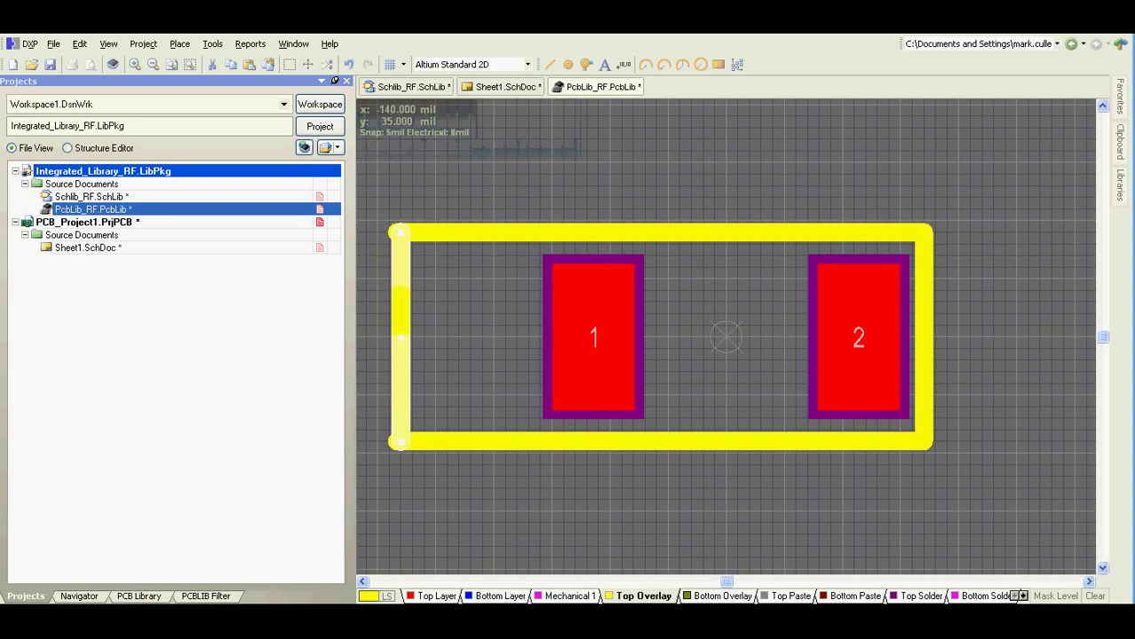
{"action": "left_click_drag", "start_coordinate": [399, 313], "coordinate": [529, 325]}
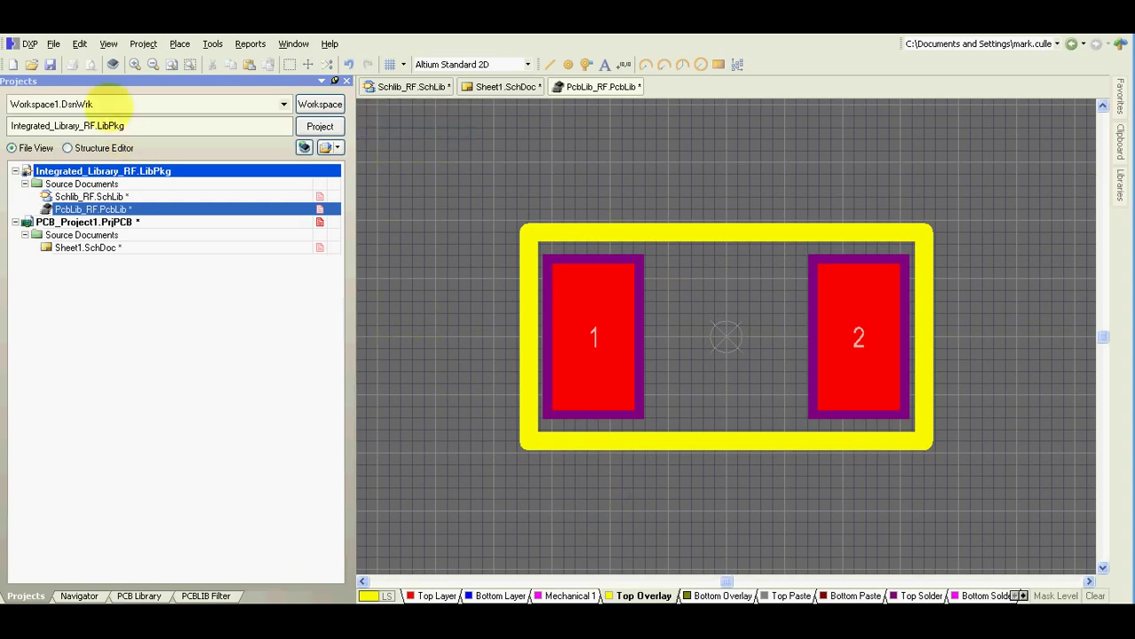
Save the footprint library and open Schlib_RF.SchLib's component list.
{"action": "left_click", "coordinate": [50, 64]}
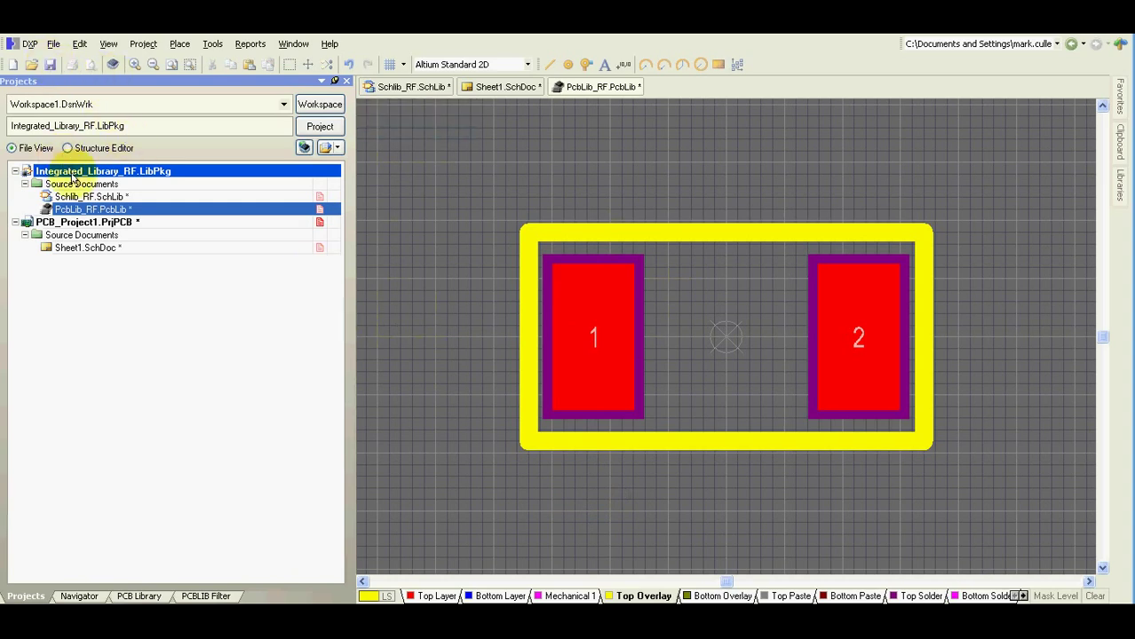
{"action": "left_click", "coordinate": [50, 64]}
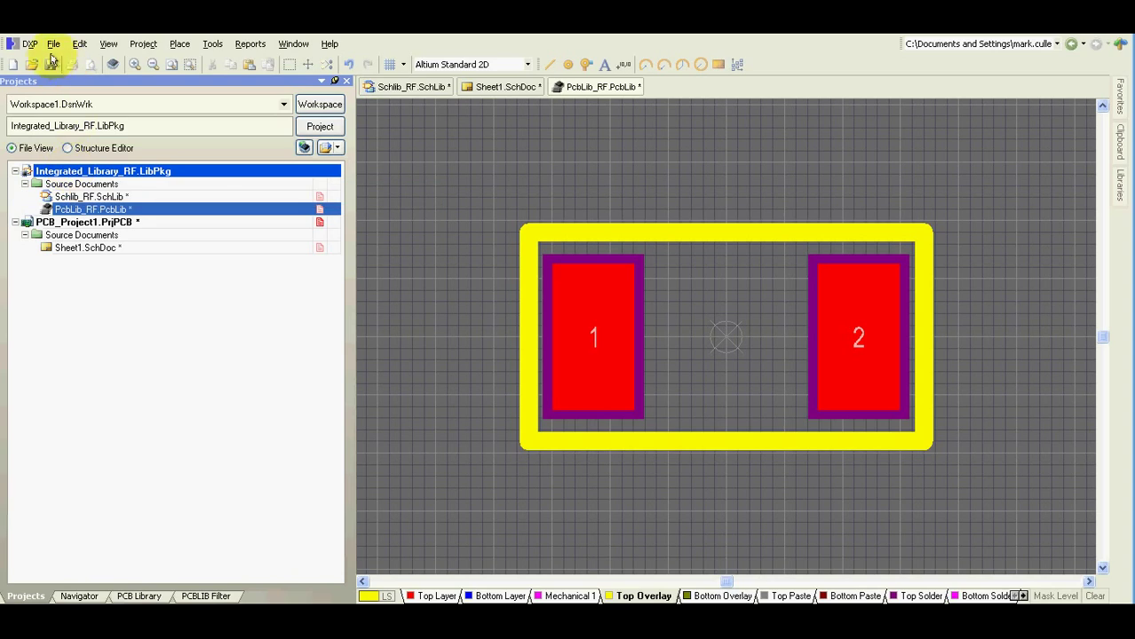
{"action": "double_click", "coordinate": [89, 197]}
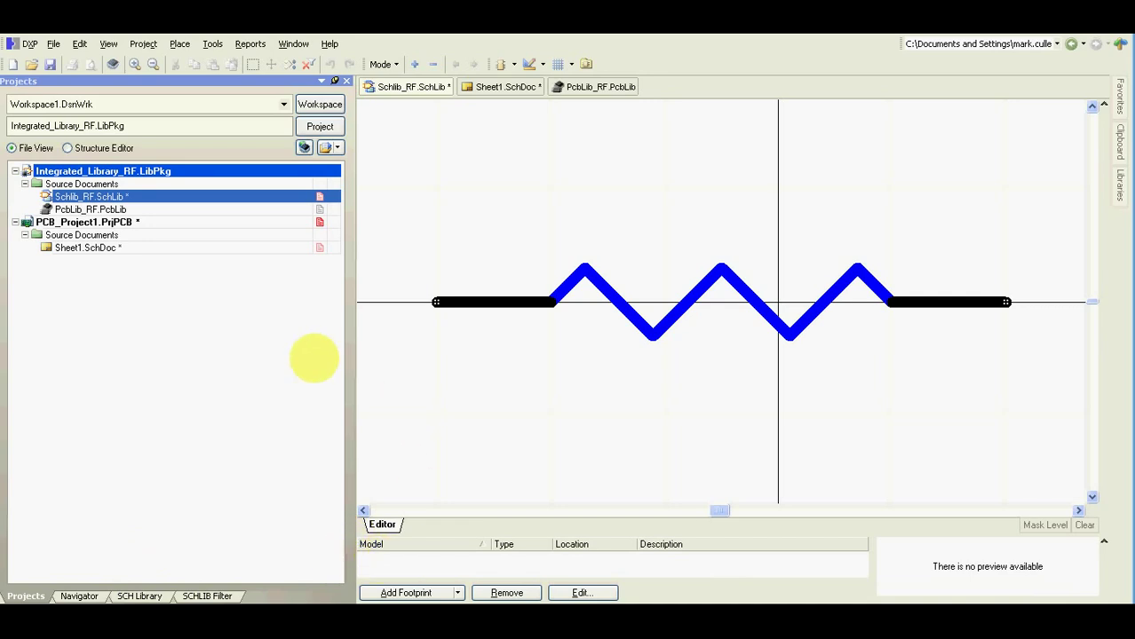
{"action": "left_click", "coordinate": [138, 596]}
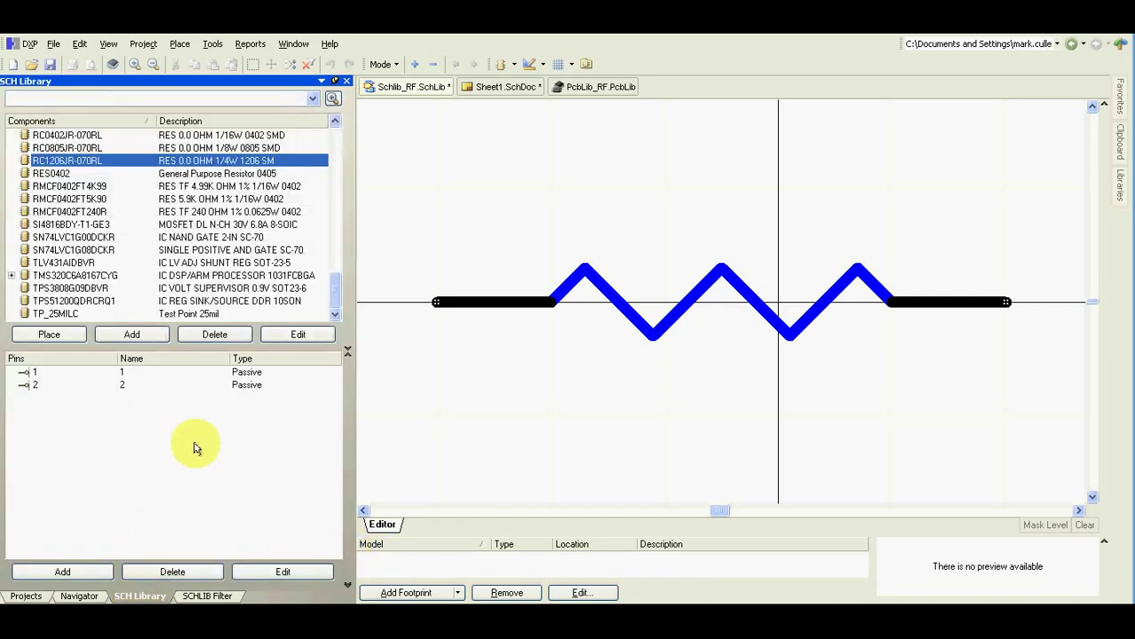
Attach the R1206 footprint, found by filtering 'r12', to the RC1206JR-070RL resistor.
{"action": "left_click", "coordinate": [457, 592]}
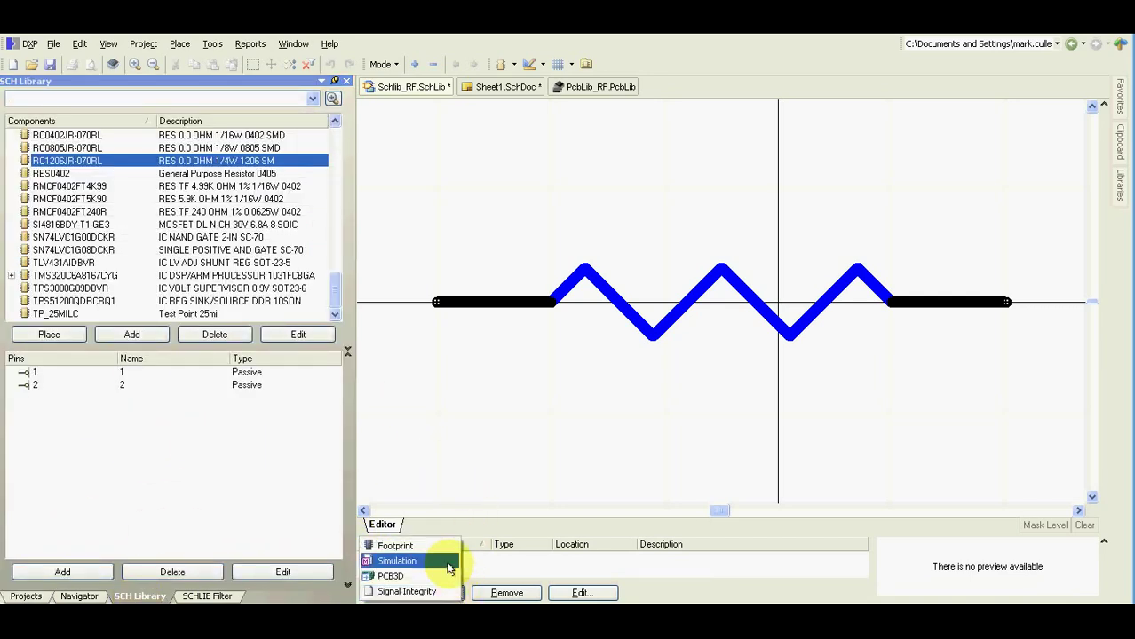
{"action": "left_click", "coordinate": [438, 542]}
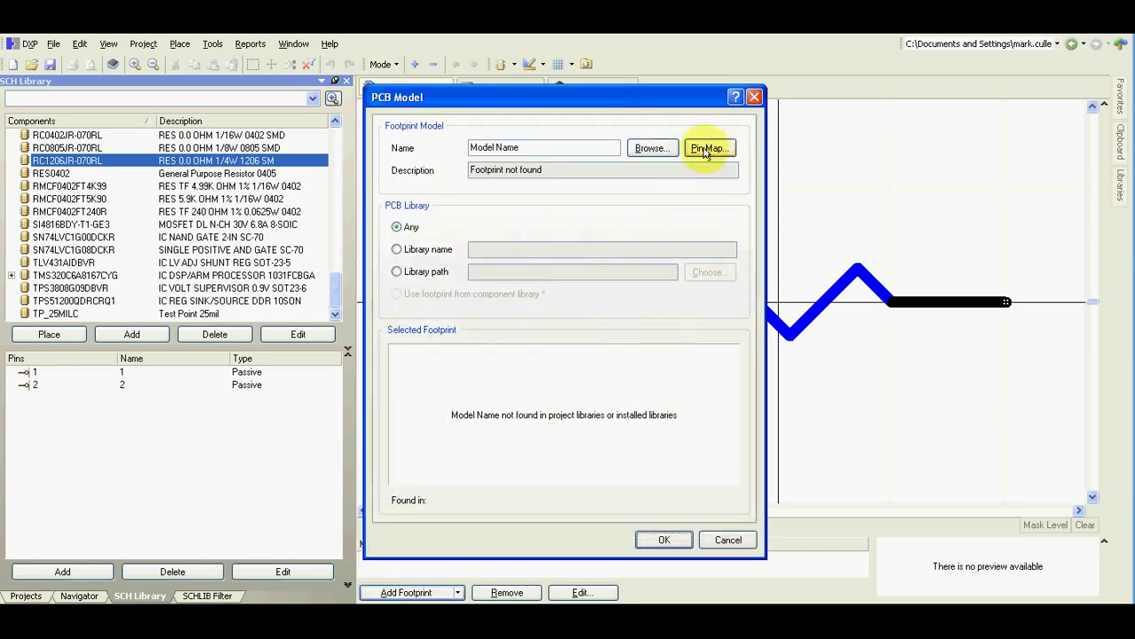
{"action": "left_click", "coordinate": [652, 149]}
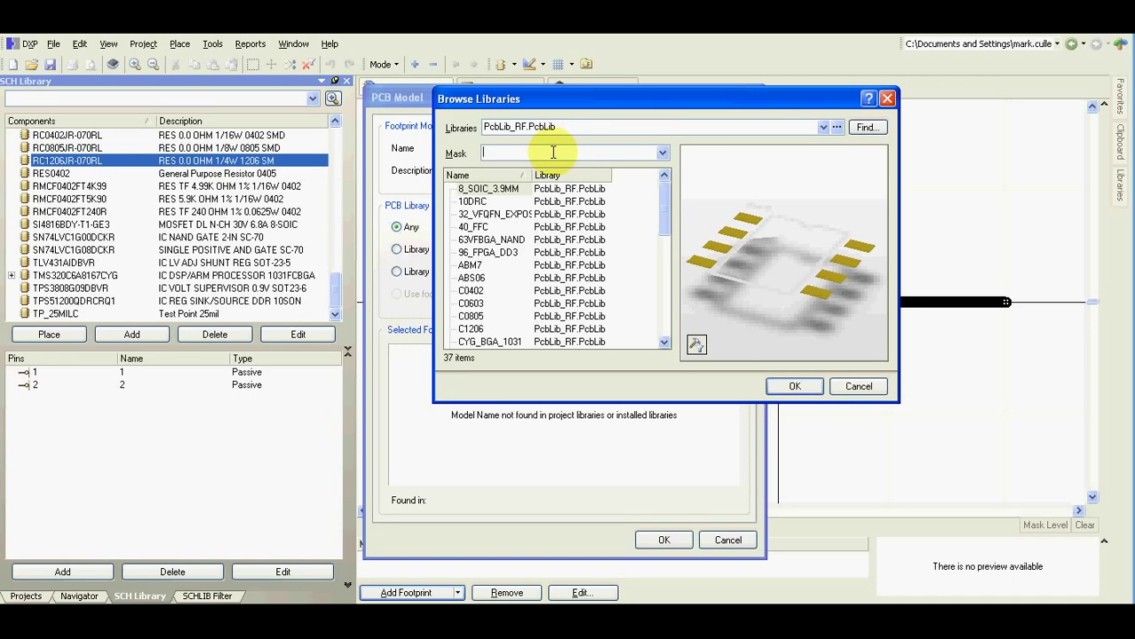
{"action": "type", "text": "r12"}
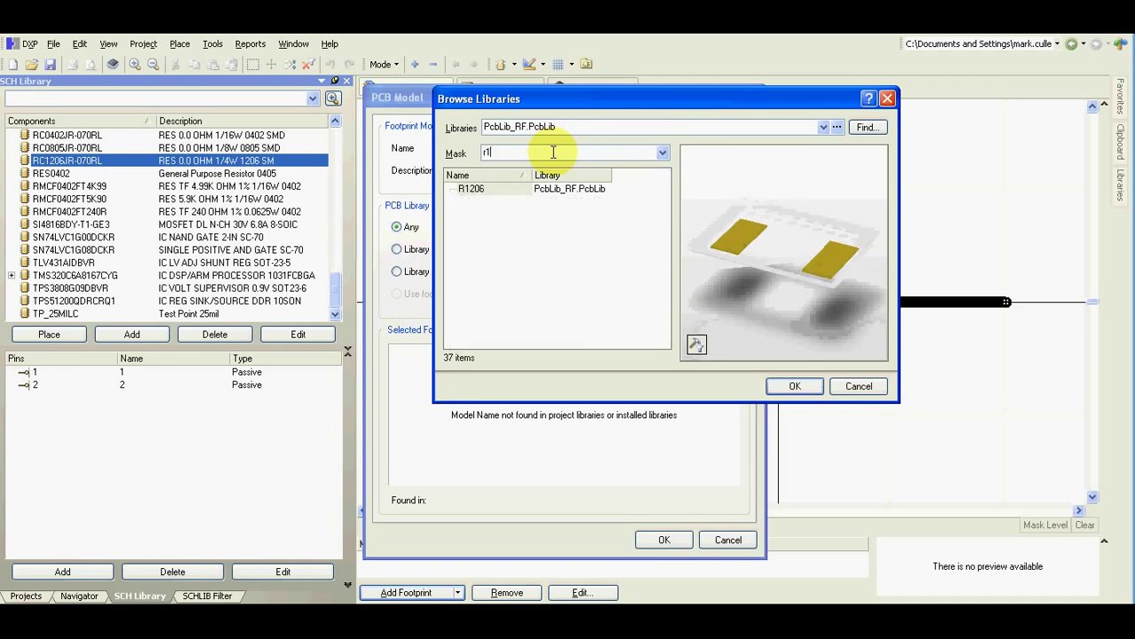
{"action": "left_click", "coordinate": [497, 190]}
{"action": "left_click", "coordinate": [787, 386]}
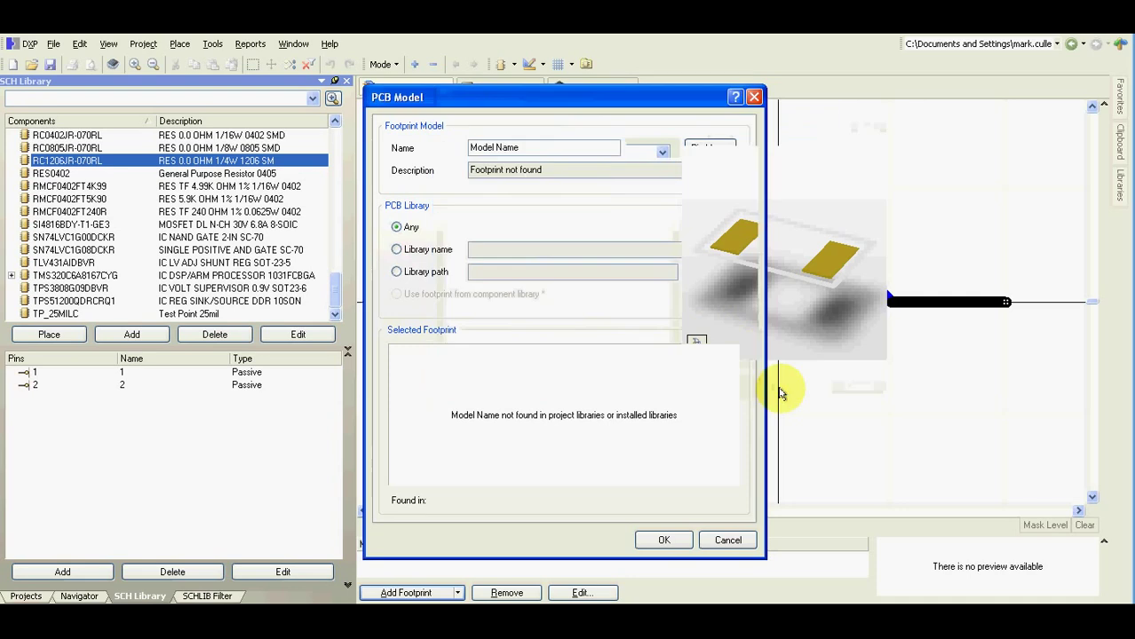
{"action": "left_click", "coordinate": [664, 541]}
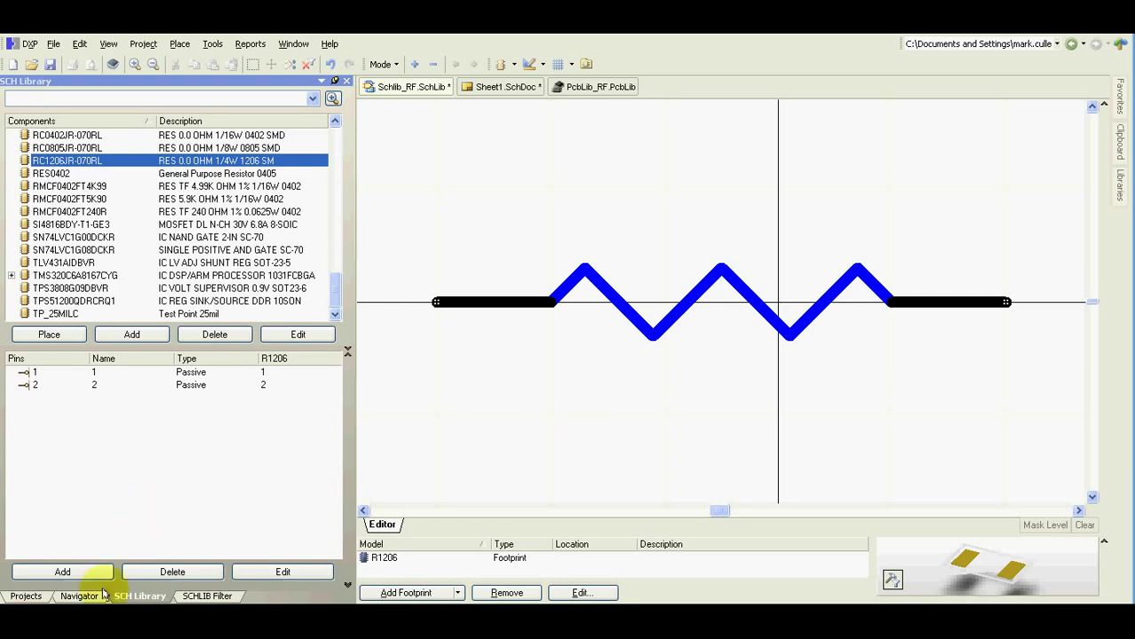
{"action": "left_click", "coordinate": [35, 595]}
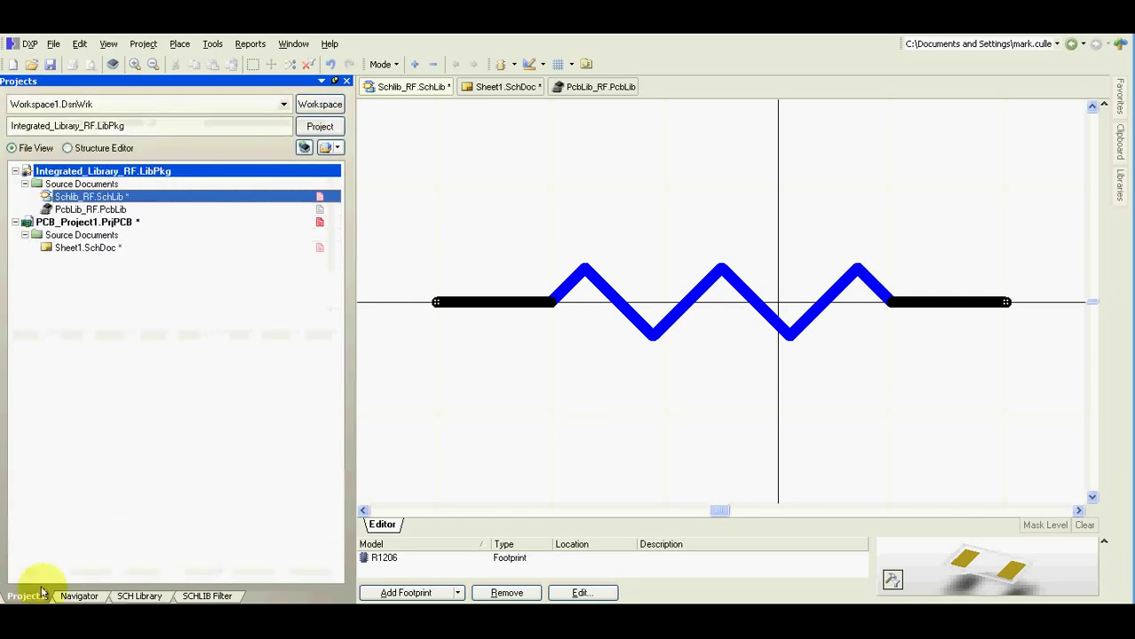
Compile the integrated library, saving the libraries first.
{"action": "right_click", "coordinate": [89, 174]}
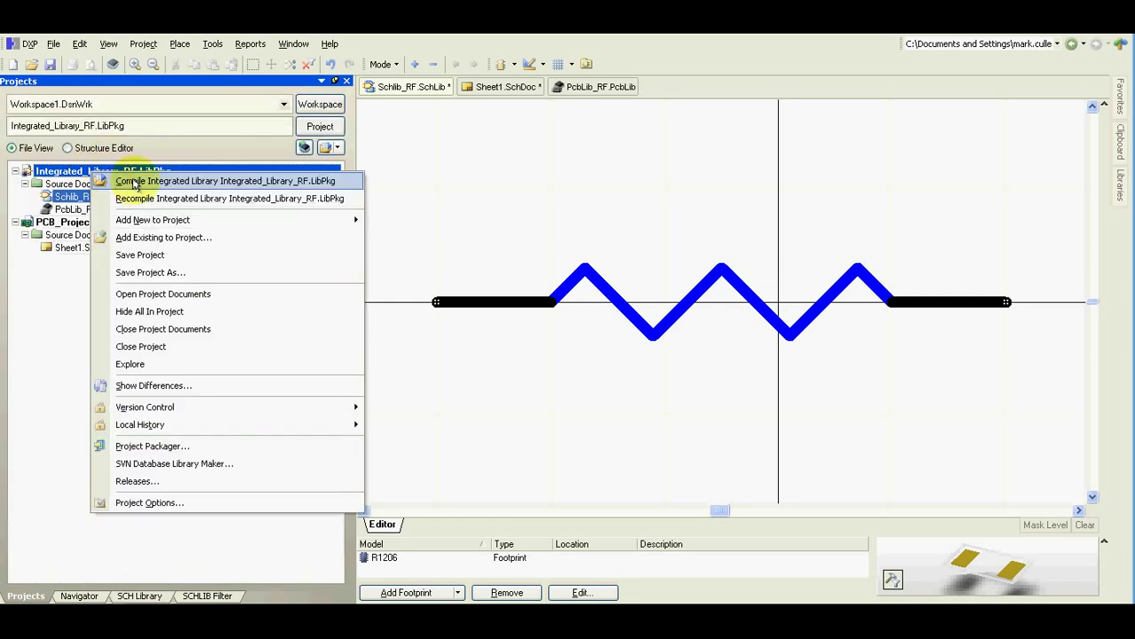
{"action": "left_click", "coordinate": [129, 181]}
{"action": "left_click", "coordinate": [528, 352]}
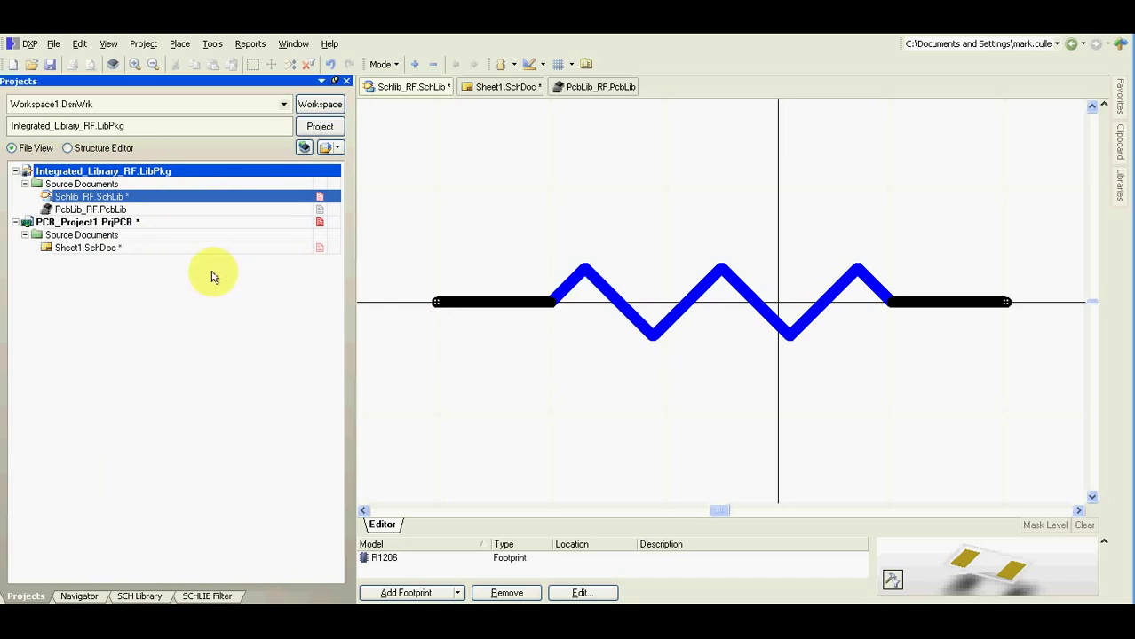
Place the 0R 1206 resistor, filtered with '*0r', on Sheet1.SchDoc and check its properties.
{"action": "double_click", "coordinate": [133, 248]}
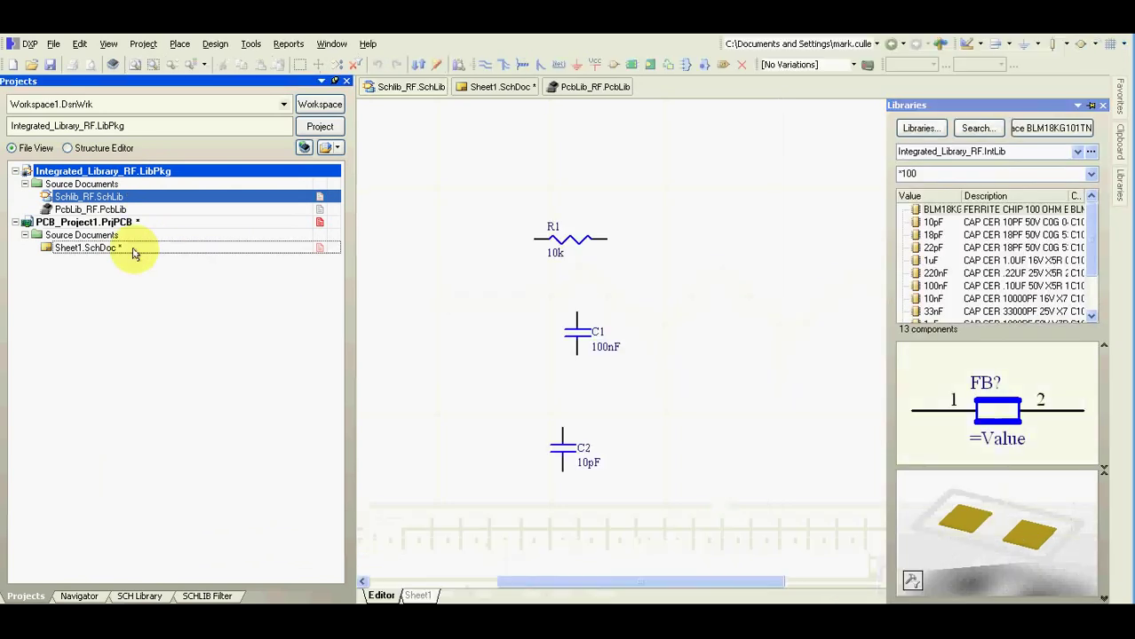
{"action": "mouse_move", "coordinate": [1119, 182]}
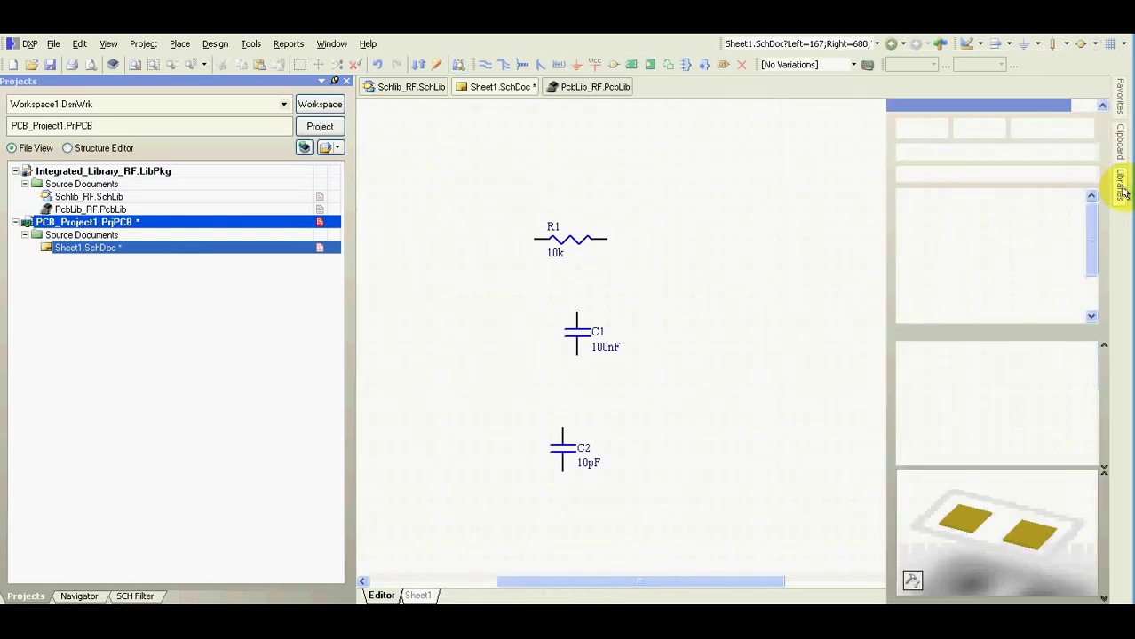
{"action": "left_click", "coordinate": [950, 174]}
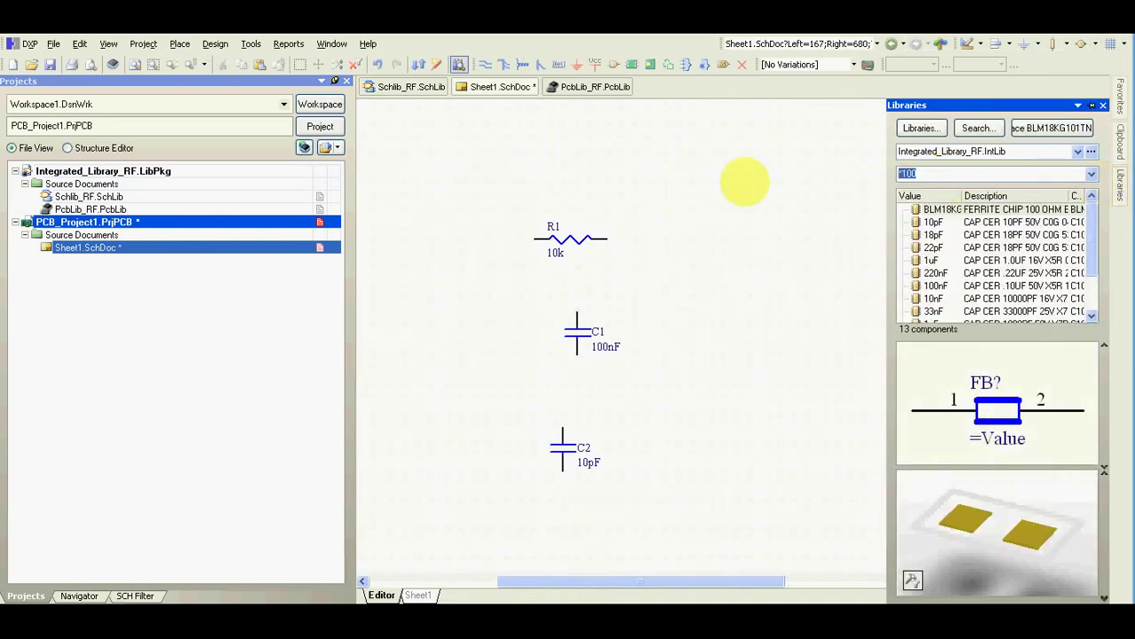
{"action": "type", "text": "*0"}
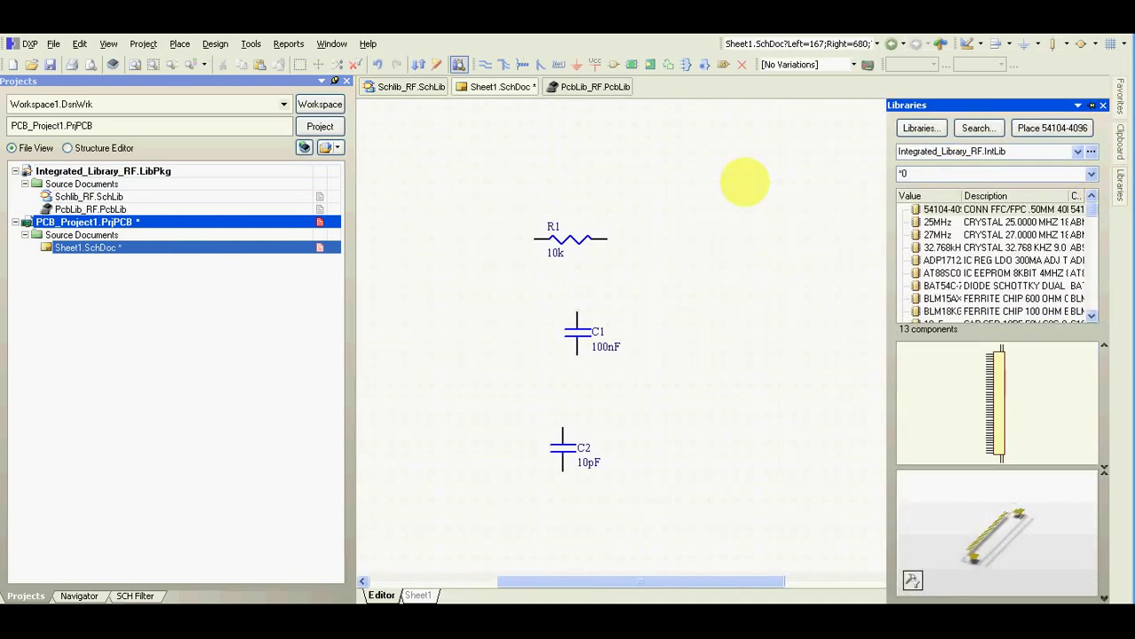
{"action": "type", "text": "r"}
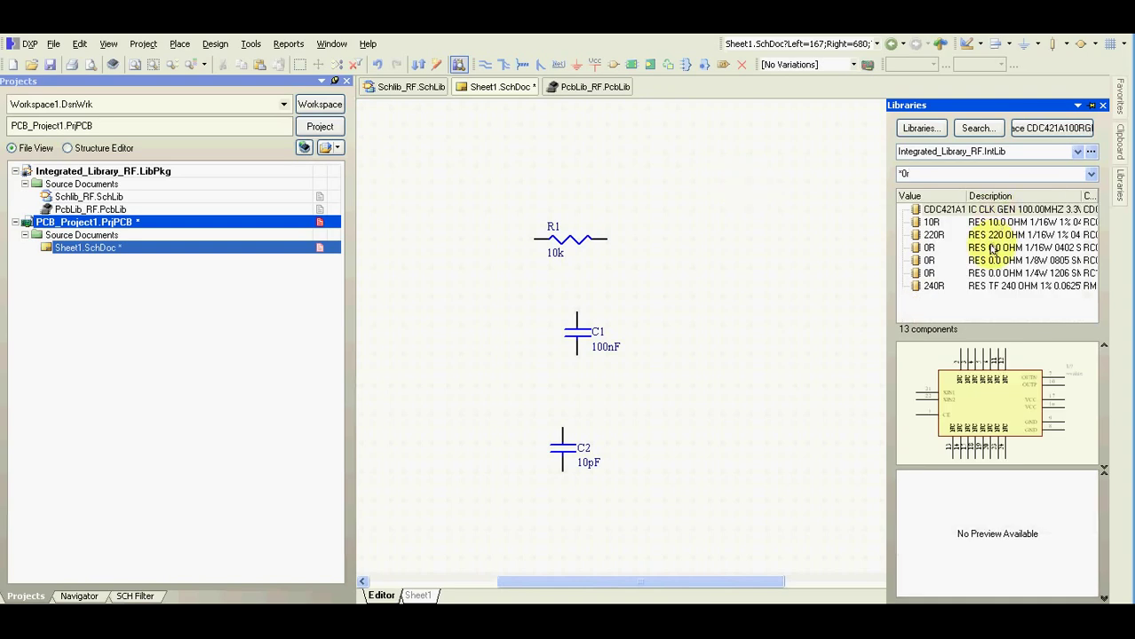
{"action": "left_click", "coordinate": [987, 273]}
{"action": "left_click_drag", "start_coordinate": [988, 273], "coordinate": [734, 251]}
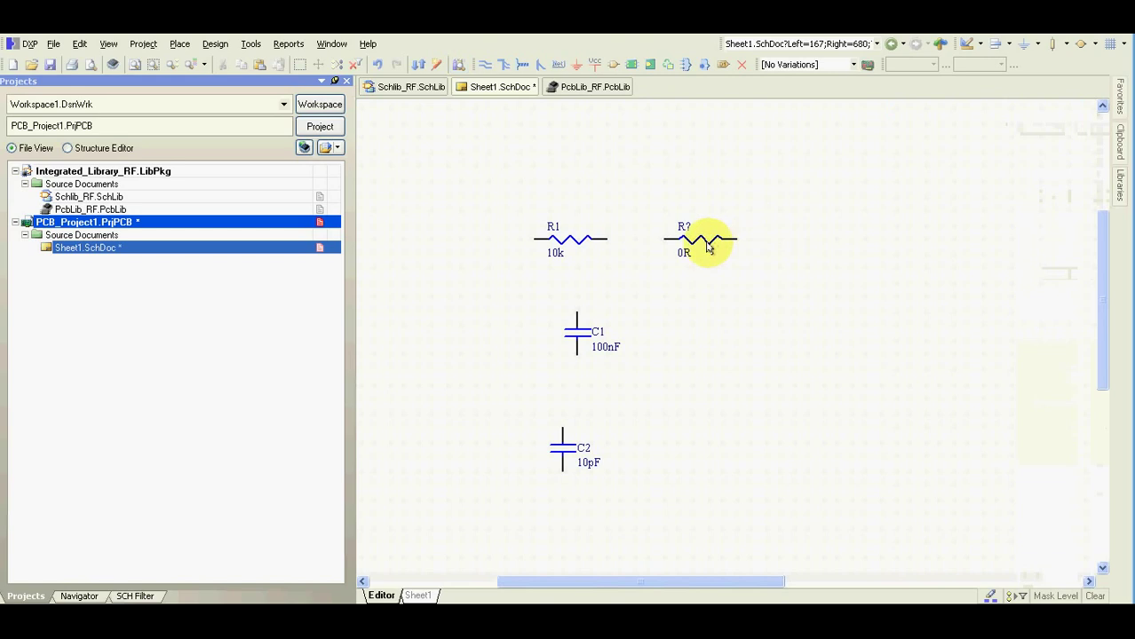
{"action": "key", "text": "Tab"}
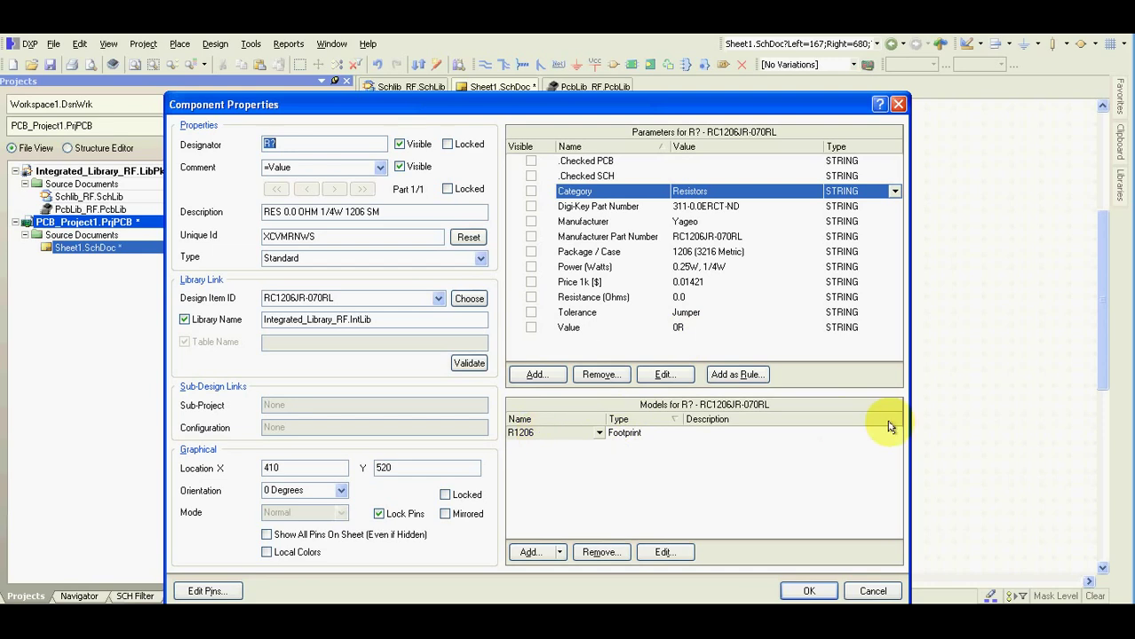
{"action": "key", "text": "Return"}
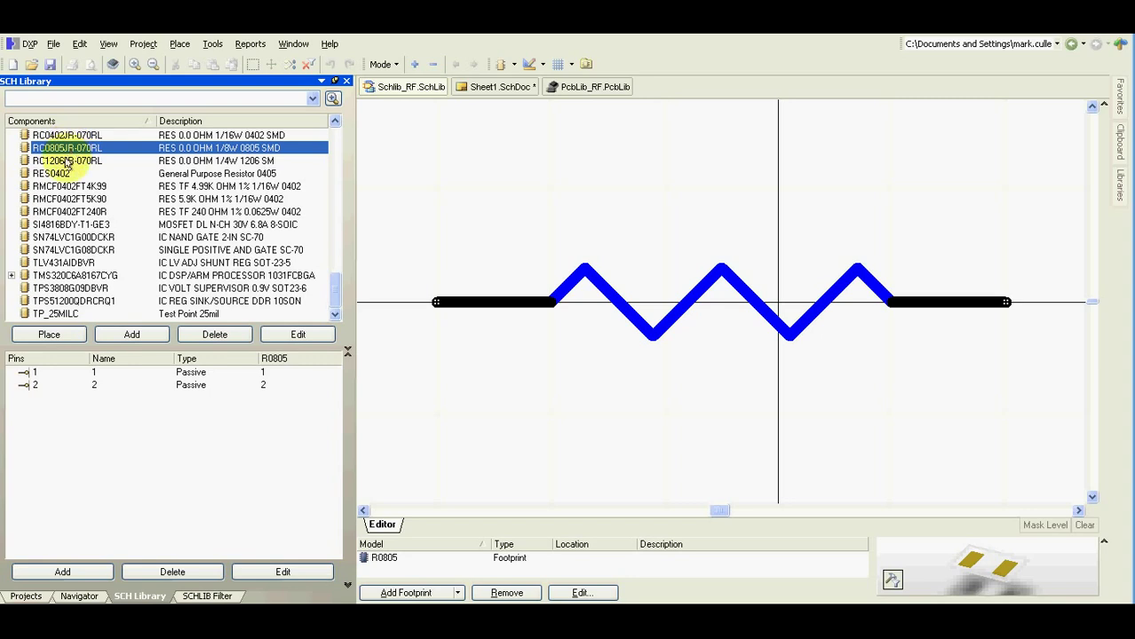
Compare the RC1206JR-070RL and RC0402JR-070RL footprints, then review and close RC0402JR-070RL's properties.
{"action": "left_click", "coordinate": [67, 162]}
{"action": "left_click", "coordinate": [70, 134]}
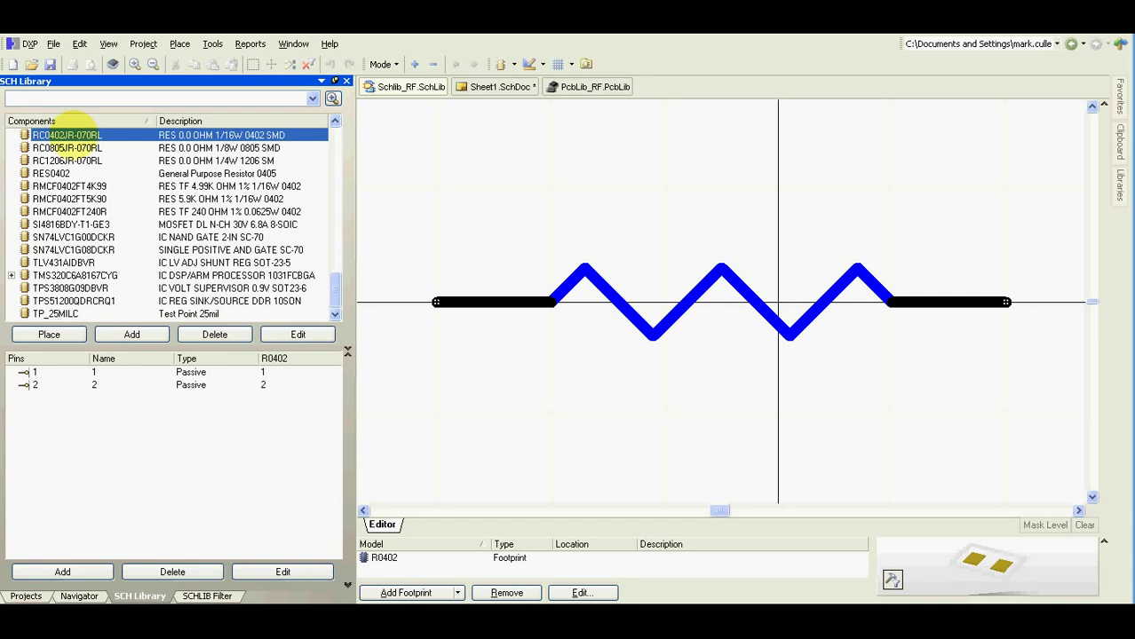
{"action": "right_click", "coordinate": [73, 135]}
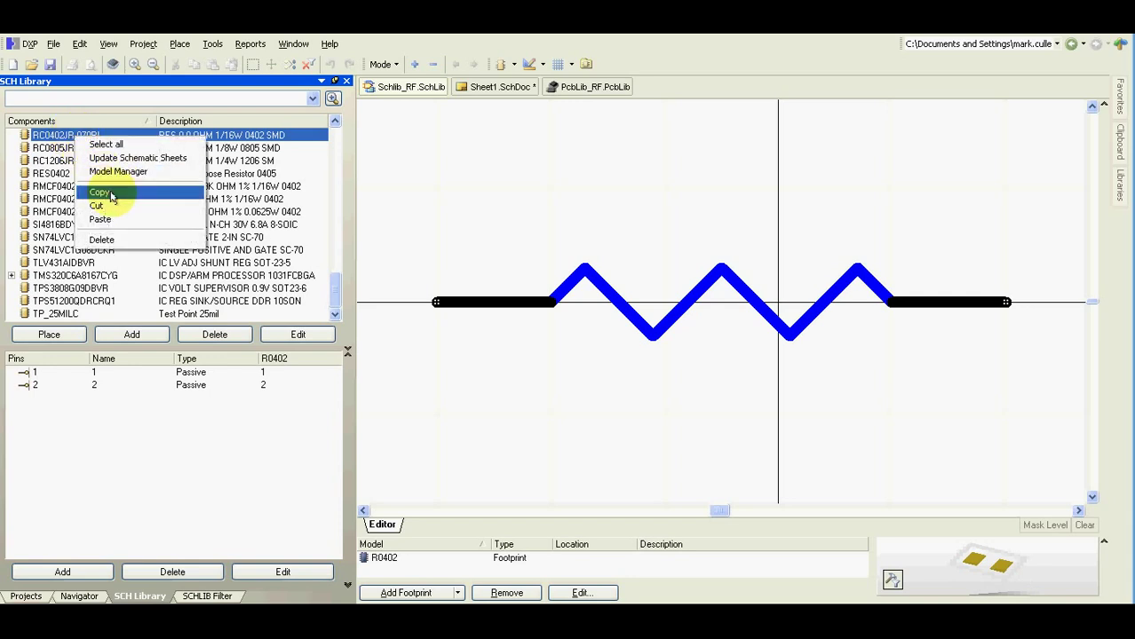
{"action": "double_click", "coordinate": [53, 139]}
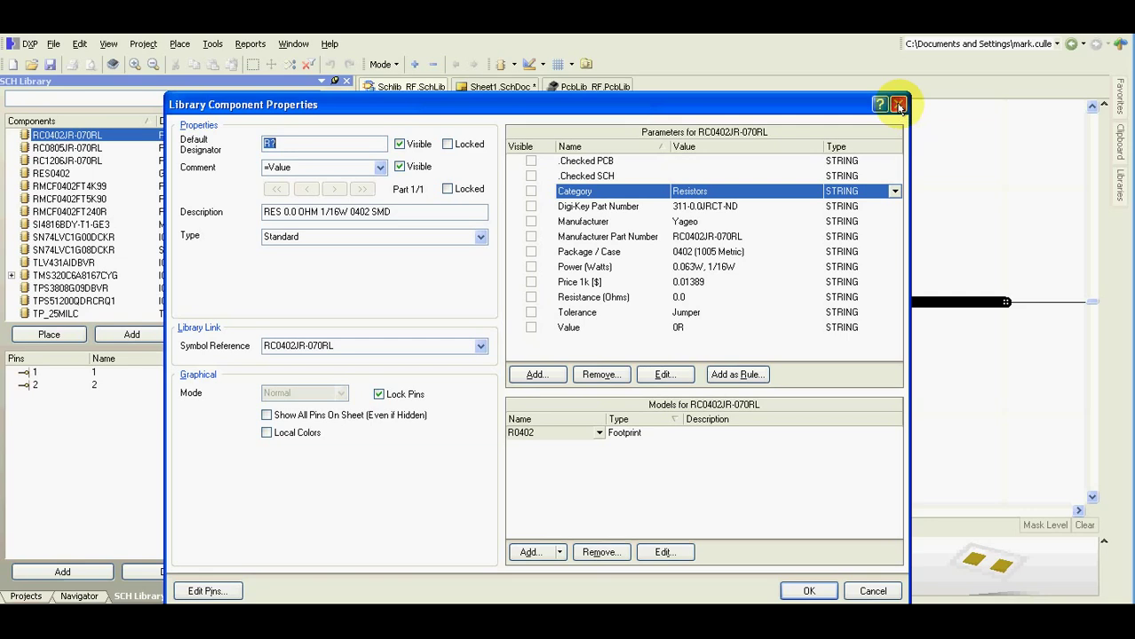
{"action": "left_click", "coordinate": [899, 105]}
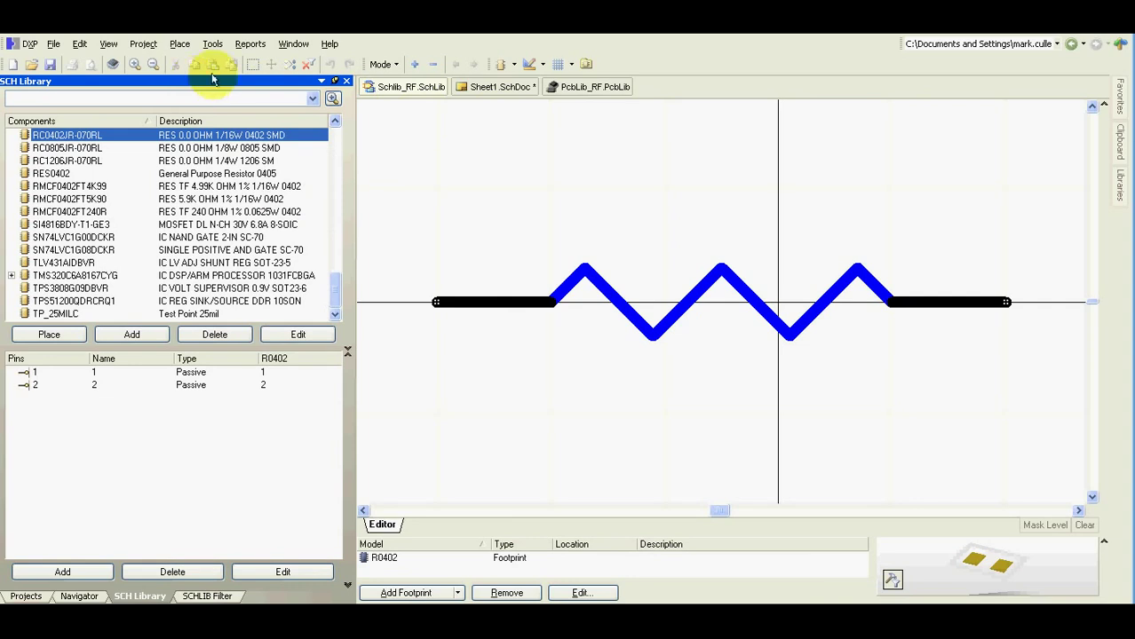
Create Component_1 via Tools > New Component, check its empty properties, then launch the Parameter Manager.
{"action": "left_click", "coordinate": [213, 44]}
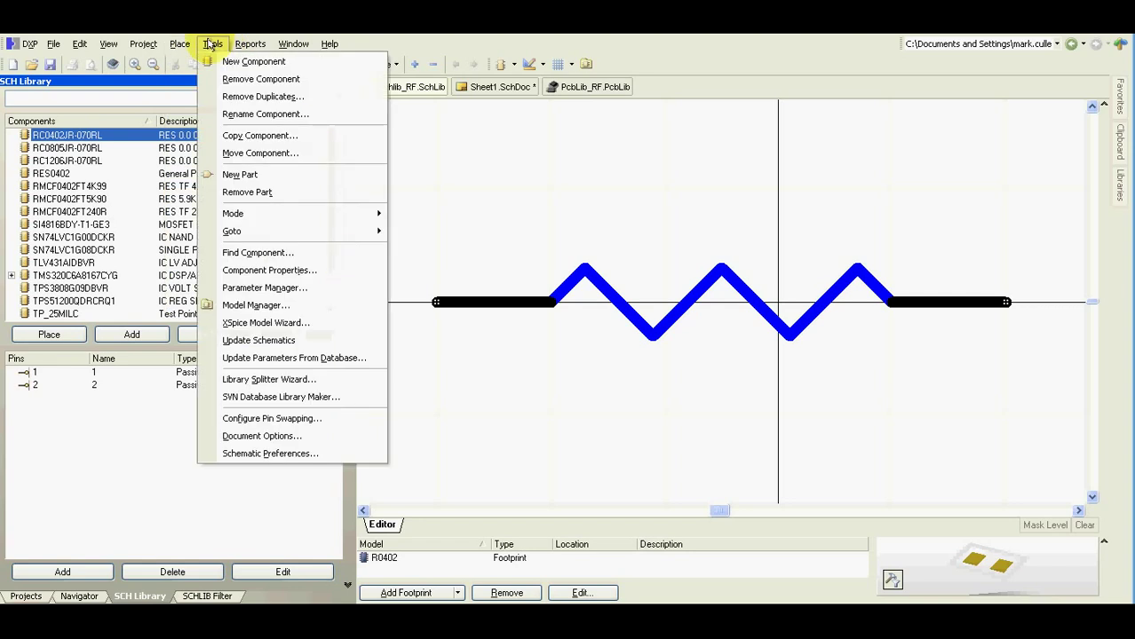
{"action": "left_click", "coordinate": [217, 58]}
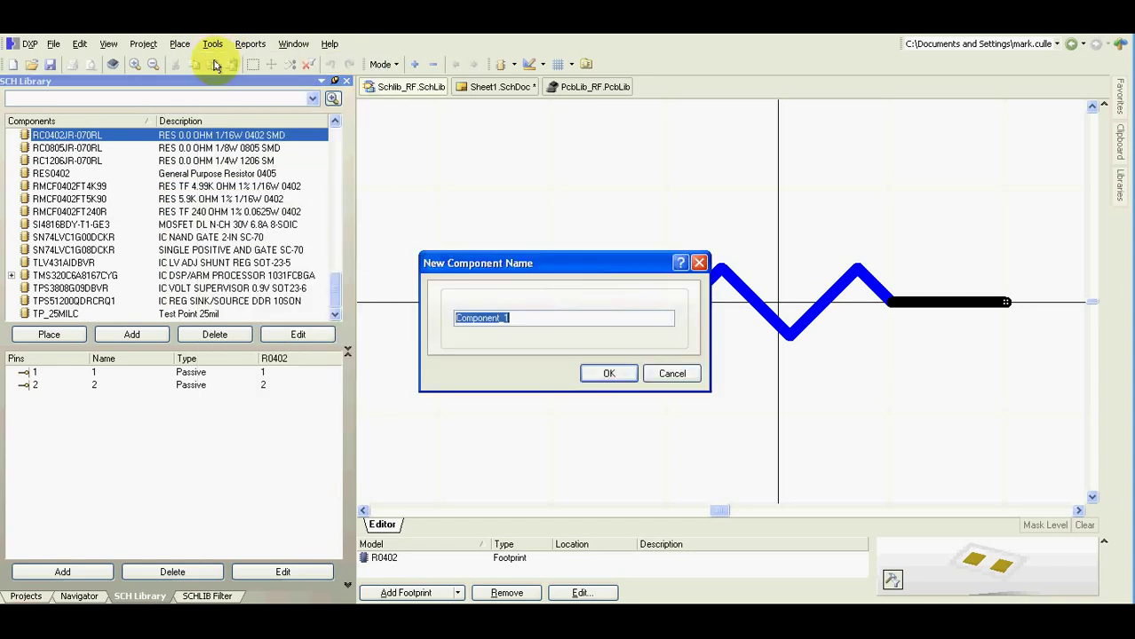
{"action": "left_click", "coordinate": [589, 373]}
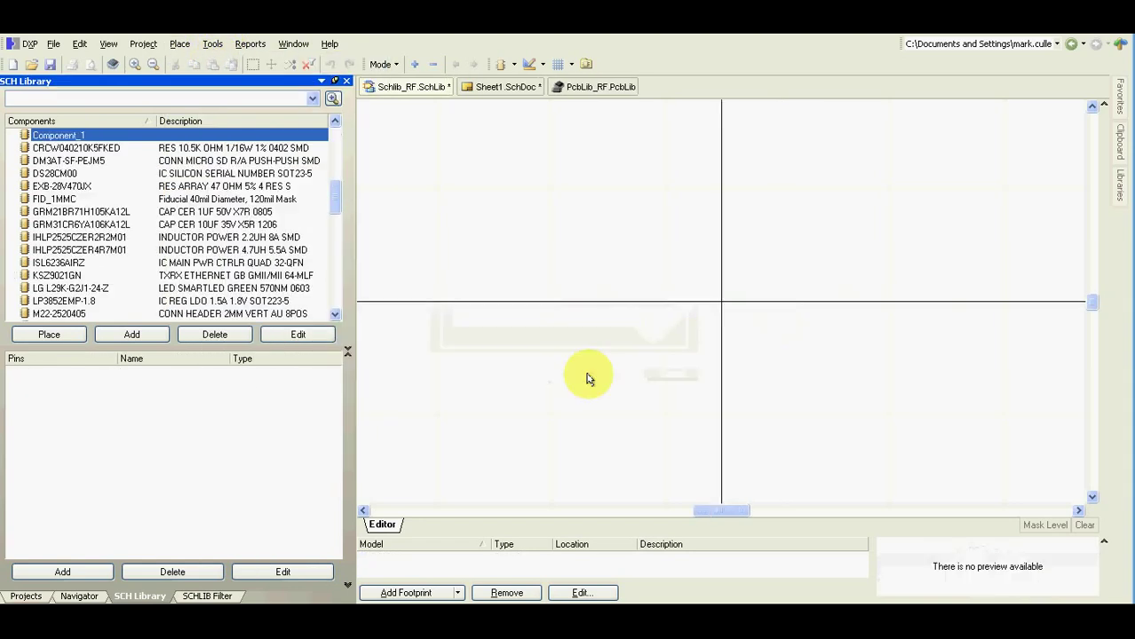
{"action": "double_click", "coordinate": [49, 137]}
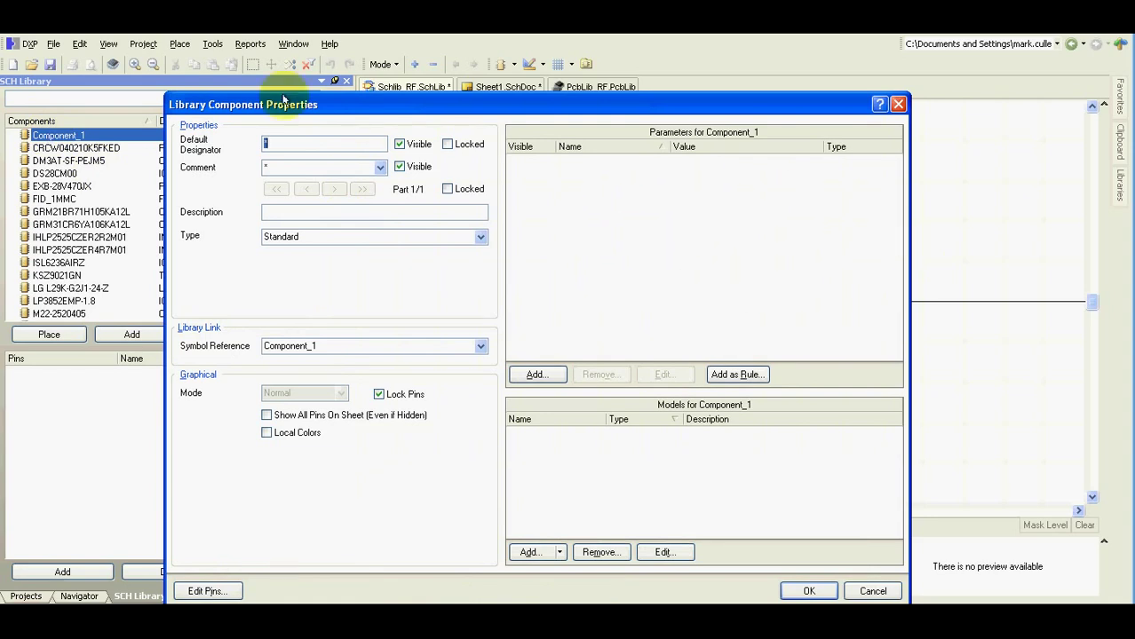
{"action": "left_click", "coordinate": [899, 104]}
{"action": "left_click", "coordinate": [212, 44]}
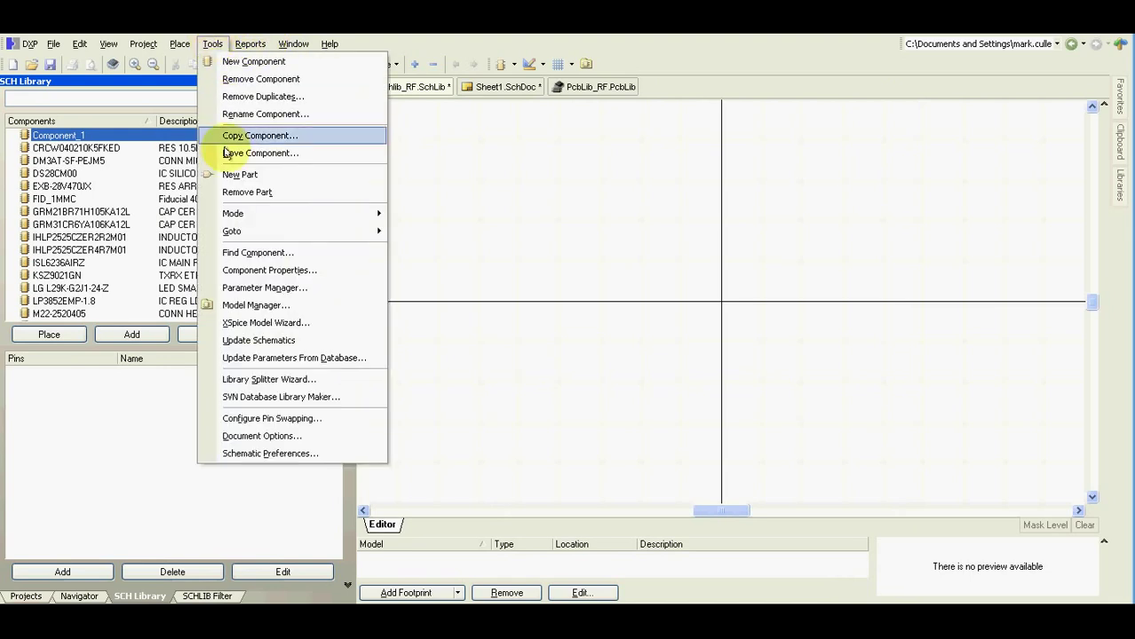
{"action": "left_click", "coordinate": [264, 289]}
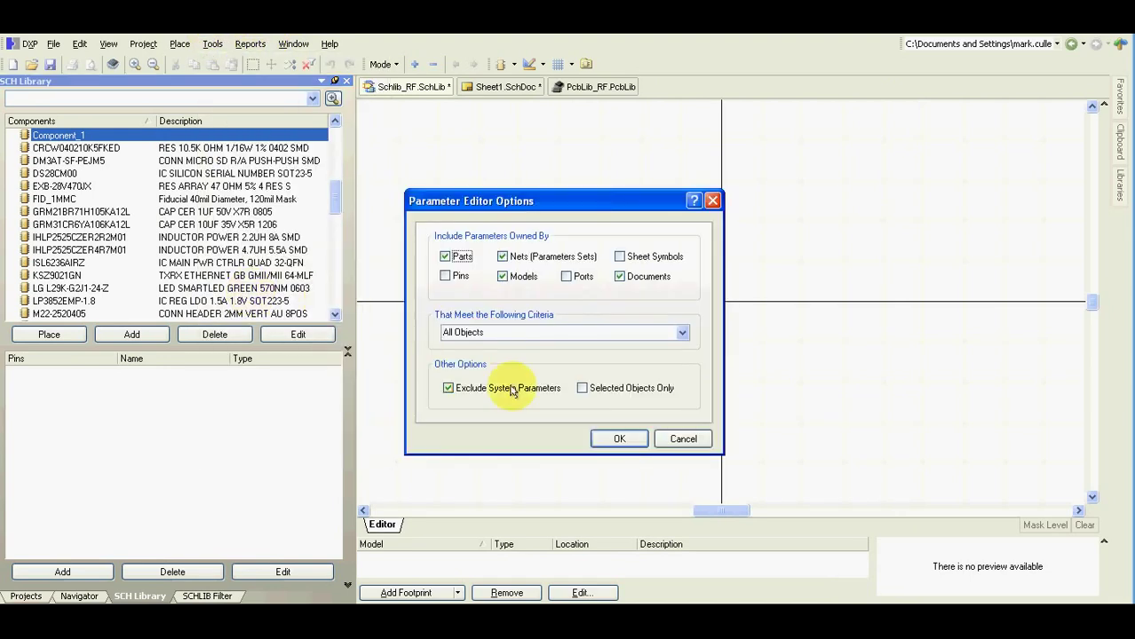
Add Checked PCB and Checked SCH parameters to Component_1's row in the parameter table.
{"action": "left_click", "coordinate": [619, 439]}
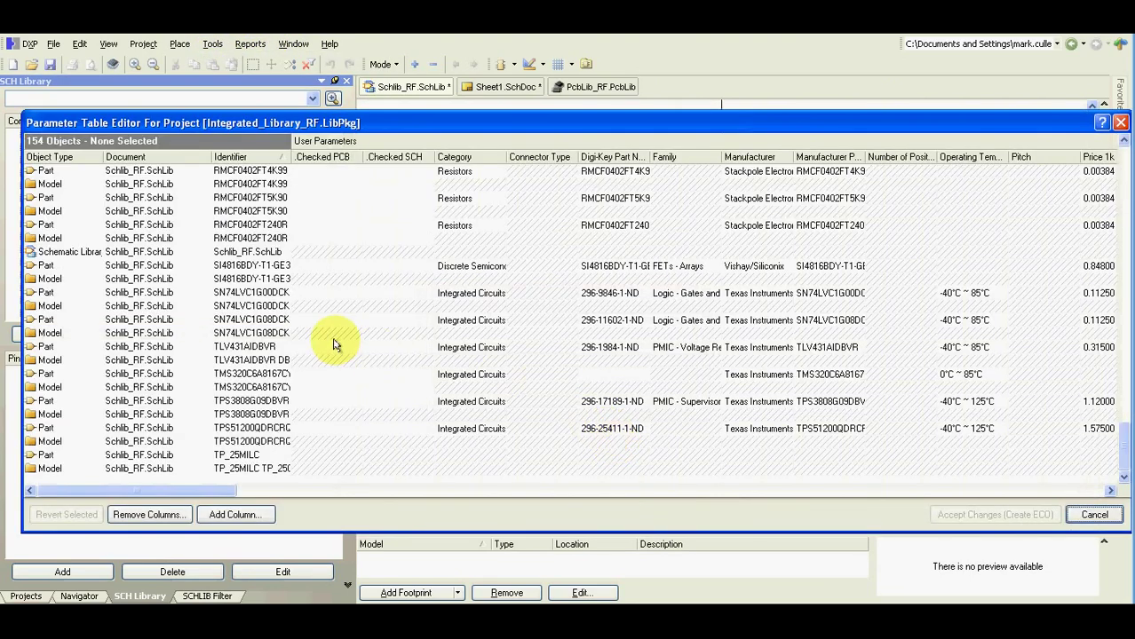
{"action": "left_click_drag", "start_coordinate": [1123, 451], "coordinate": [1103, 220]}
{"action": "scroll", "coordinate": [1102, 222], "scroll_direction": "down", "scroll_amount": 2}
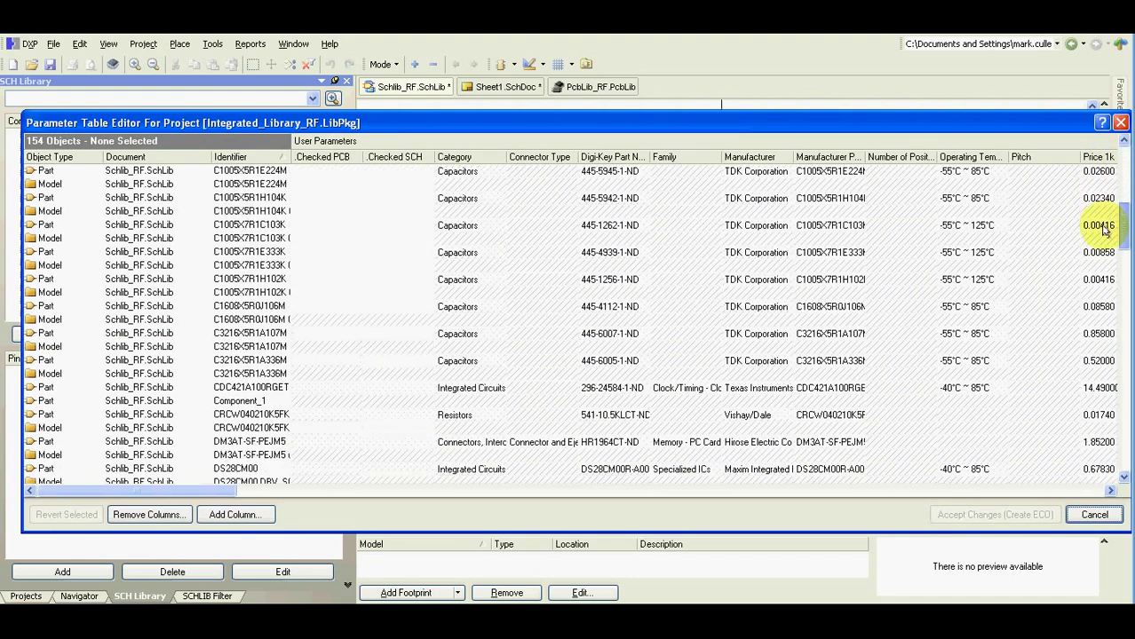
{"action": "left_click", "coordinate": [242, 388]}
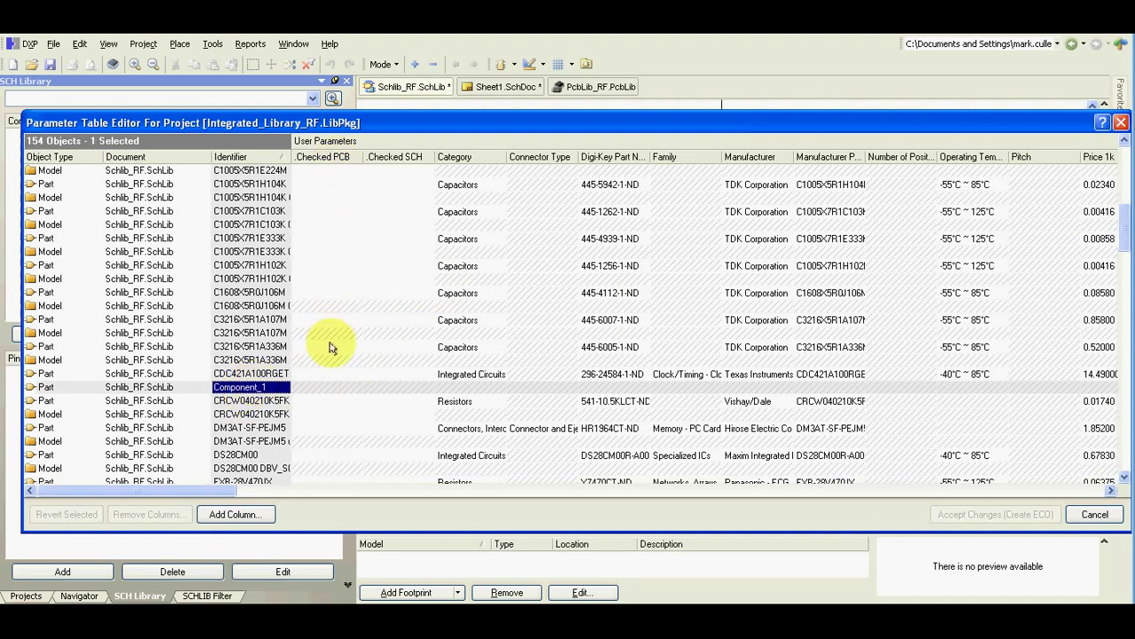
{"action": "right_click", "coordinate": [326, 387]}
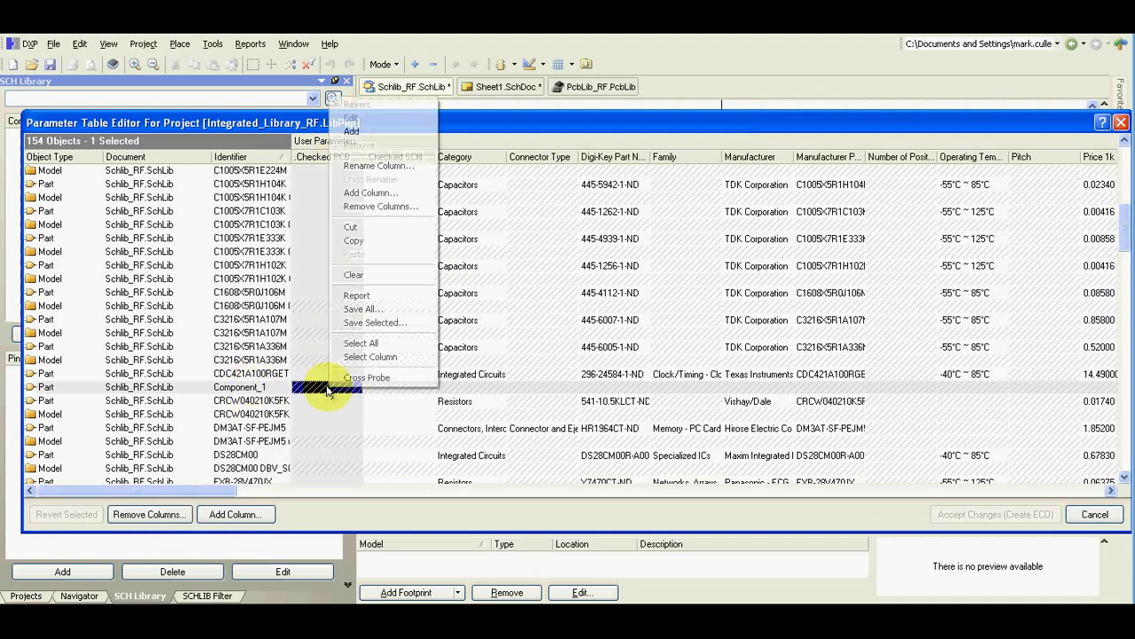
{"action": "left_click", "coordinate": [379, 130]}
{"action": "left_click", "coordinate": [380, 387]}
{"action": "right_click", "coordinate": [382, 387]}
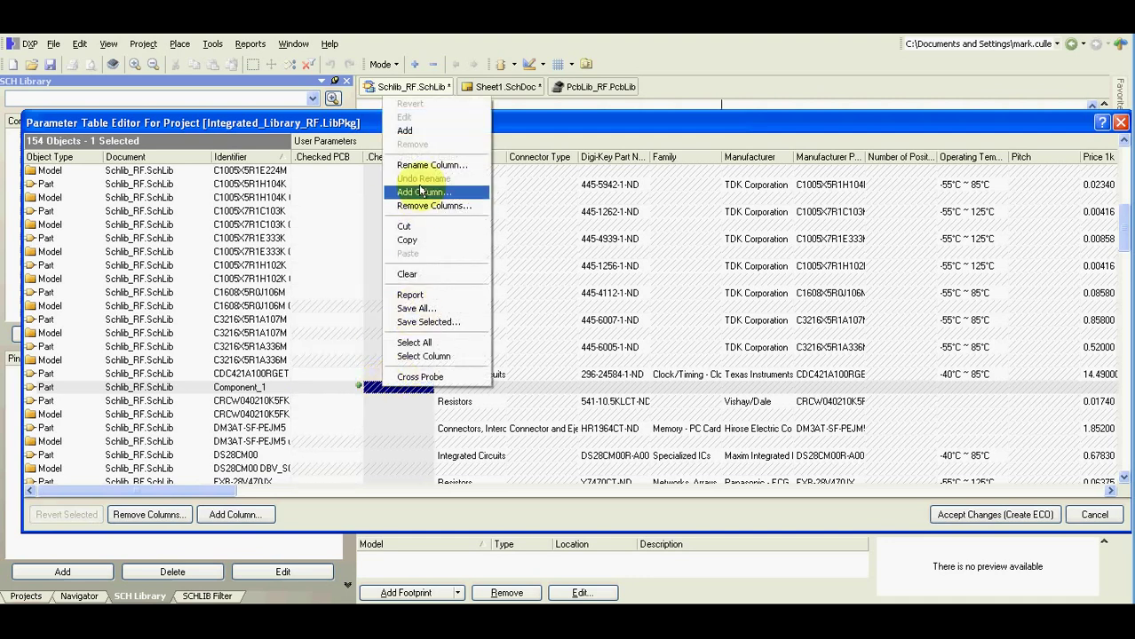
{"action": "left_click", "coordinate": [405, 130]}
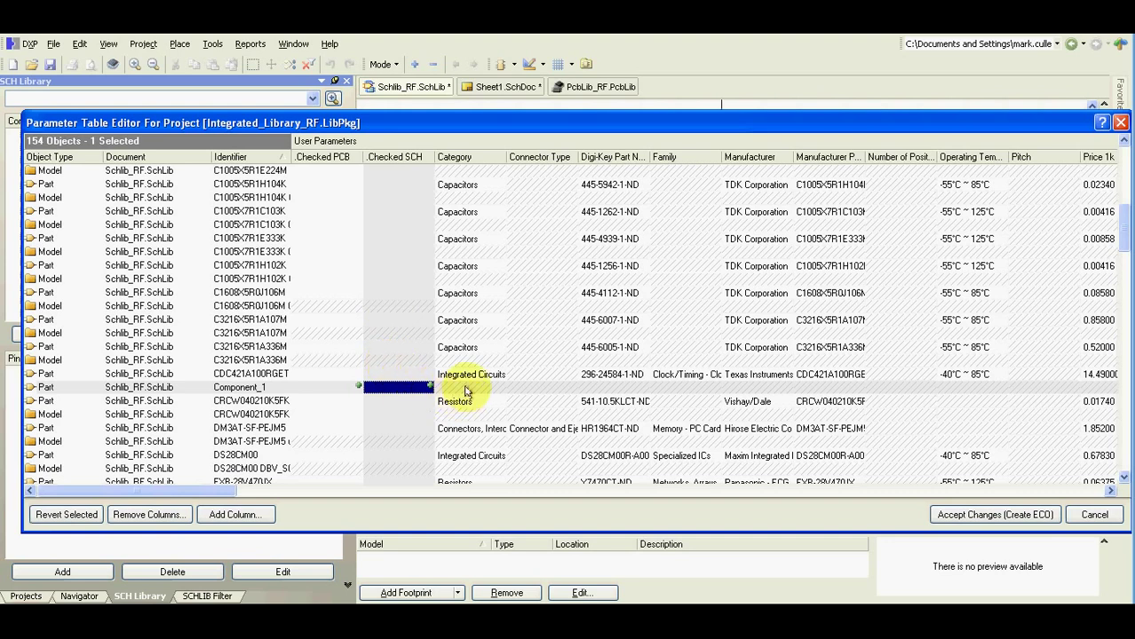
{"action": "left_click", "coordinate": [594, 390]}
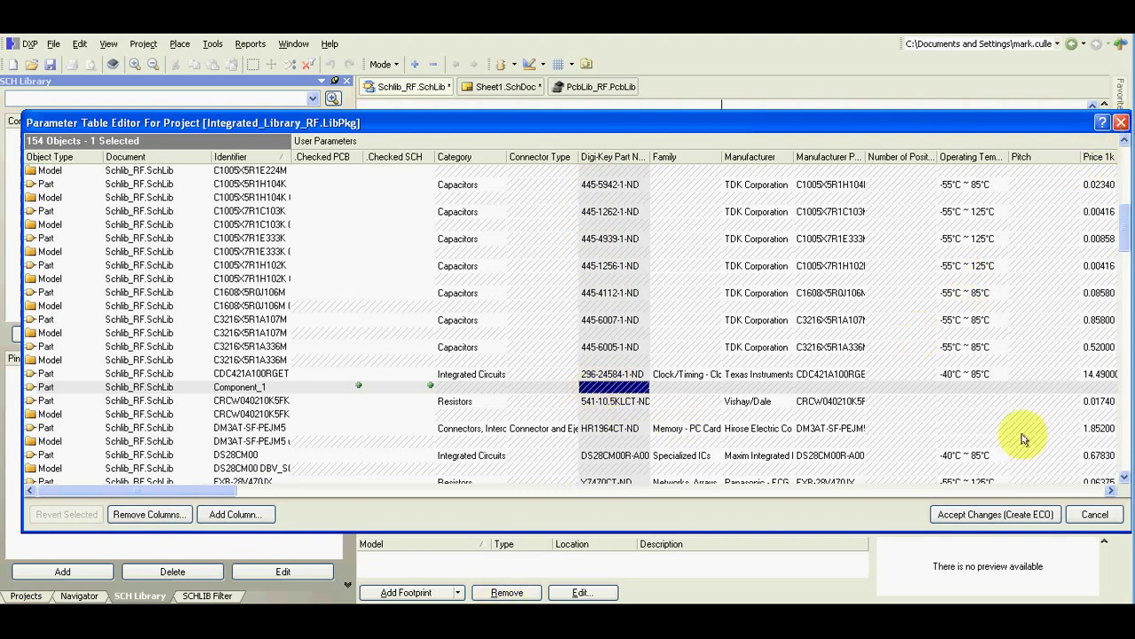
Accept the changes and execute the change order on the library.
{"action": "left_click", "coordinate": [975, 515]}
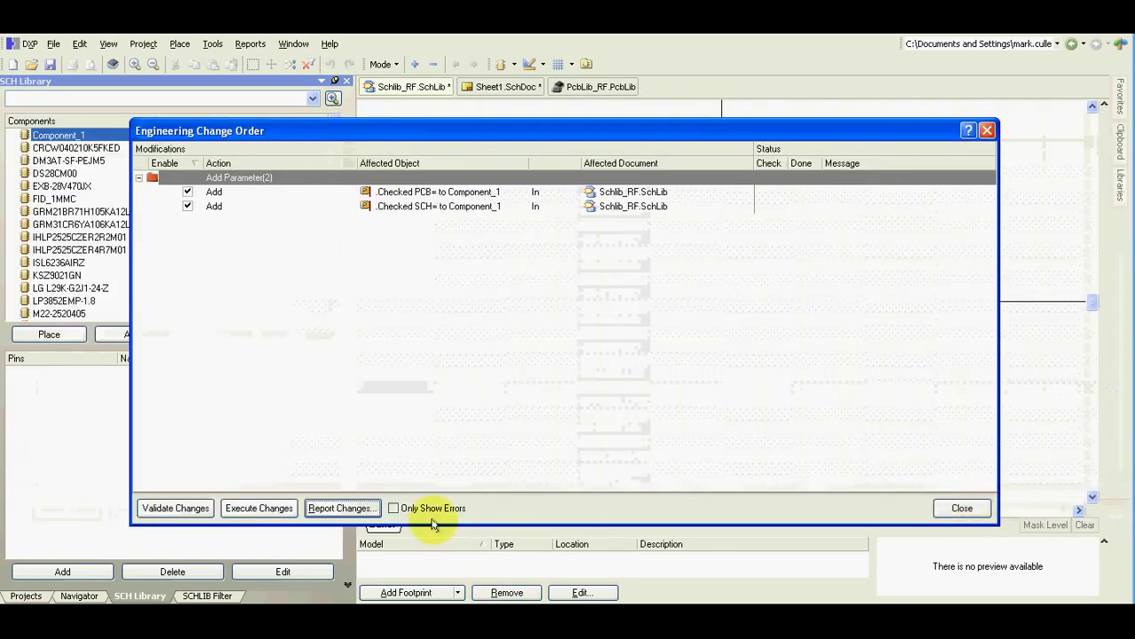
{"action": "left_click", "coordinate": [255, 508]}
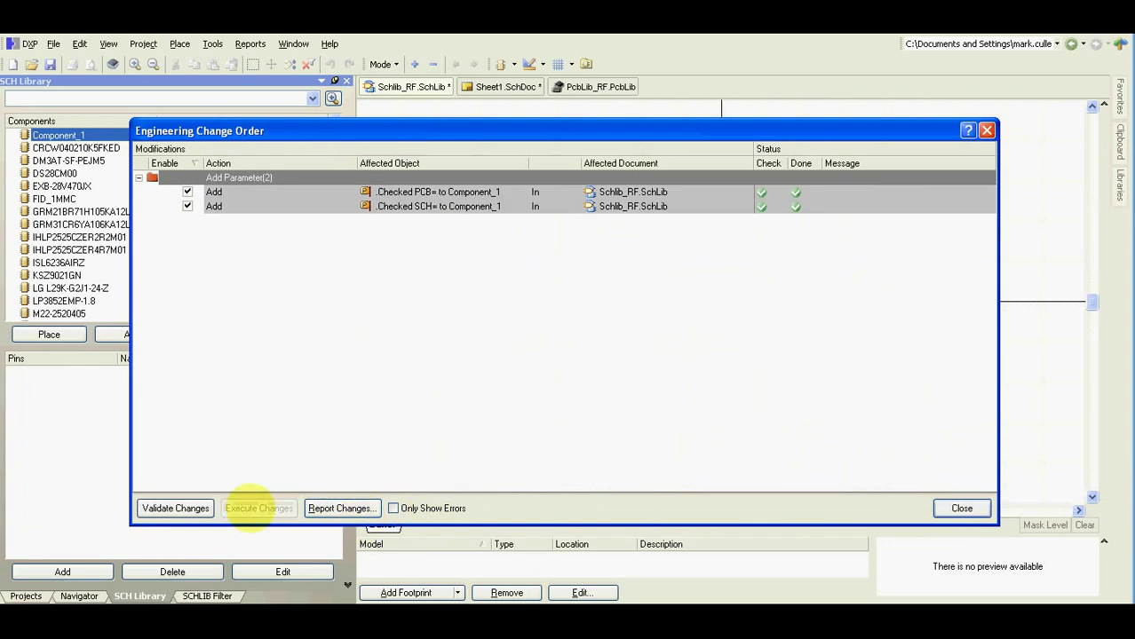
{"action": "left_click", "coordinate": [946, 508]}
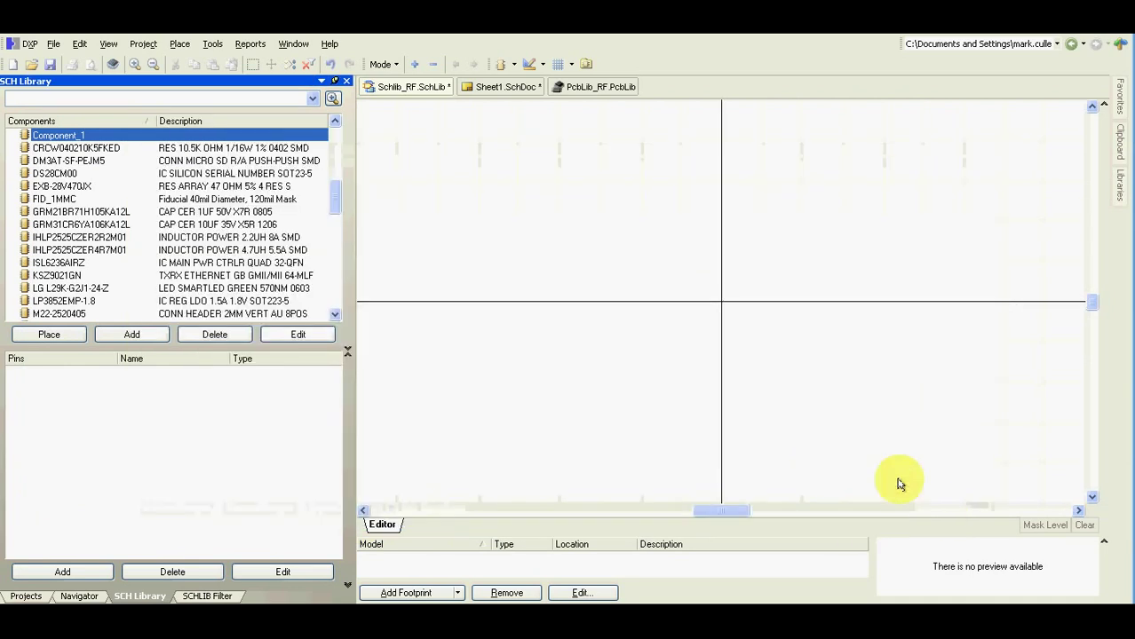
Add a parameter named 'ne parameter' with value xxx to Component_1, then close its properties.
{"action": "double_click", "coordinate": [123, 135]}
{"action": "left_click", "coordinate": [592, 165]}
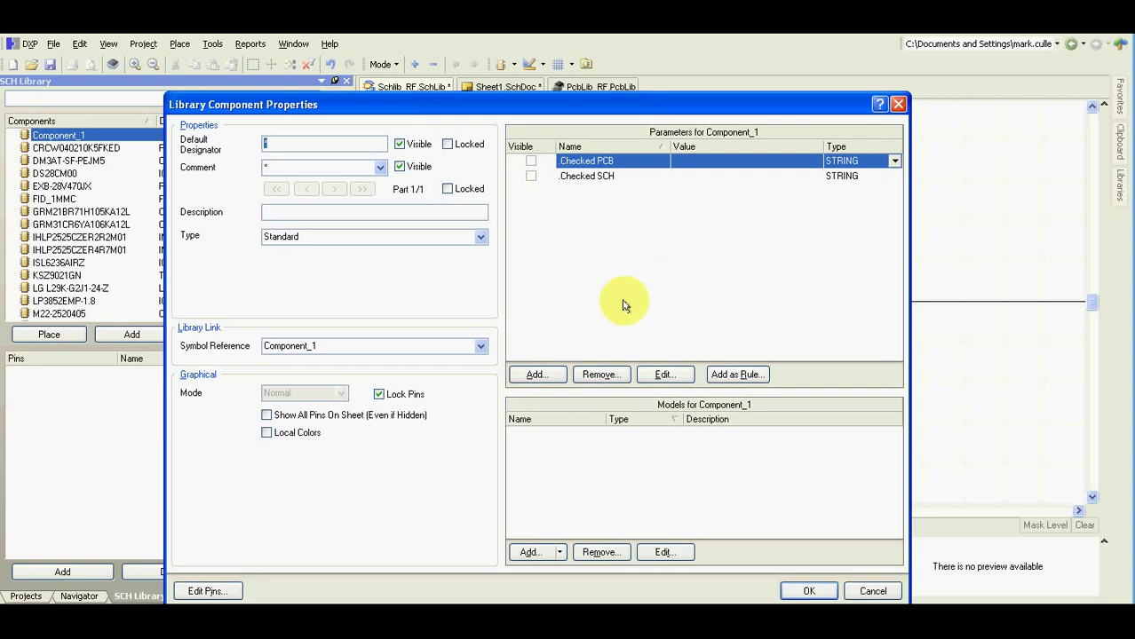
{"action": "left_click", "coordinate": [536, 374]}
{"action": "left_click", "coordinate": [461, 234]}
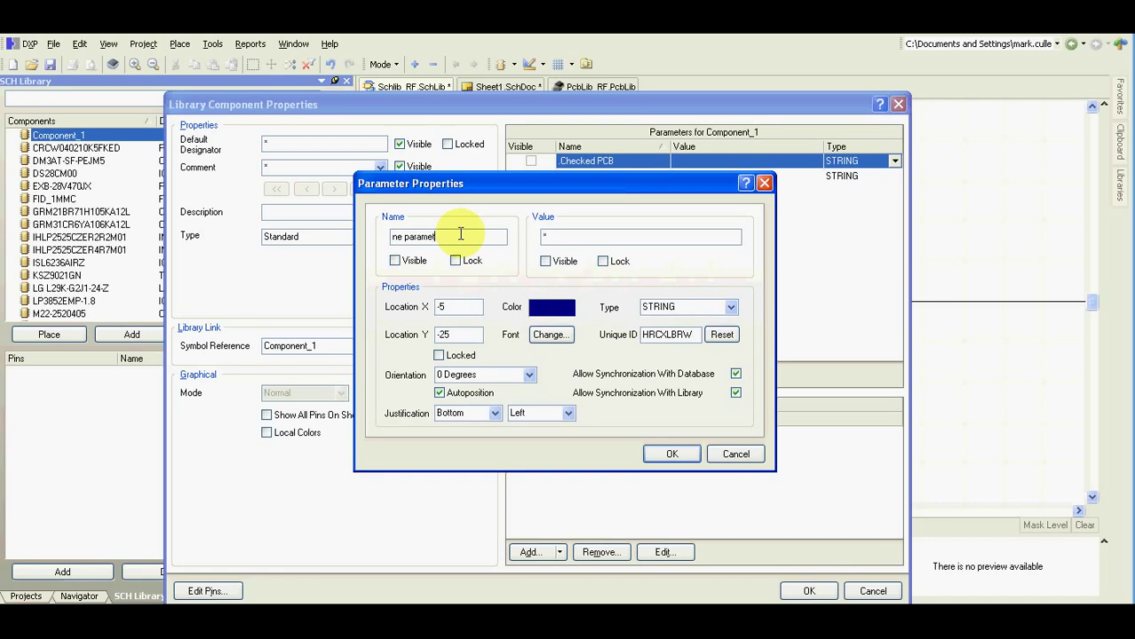
{"action": "type", "text": "ne parameter"}
{"action": "left_click", "coordinate": [668, 453]}
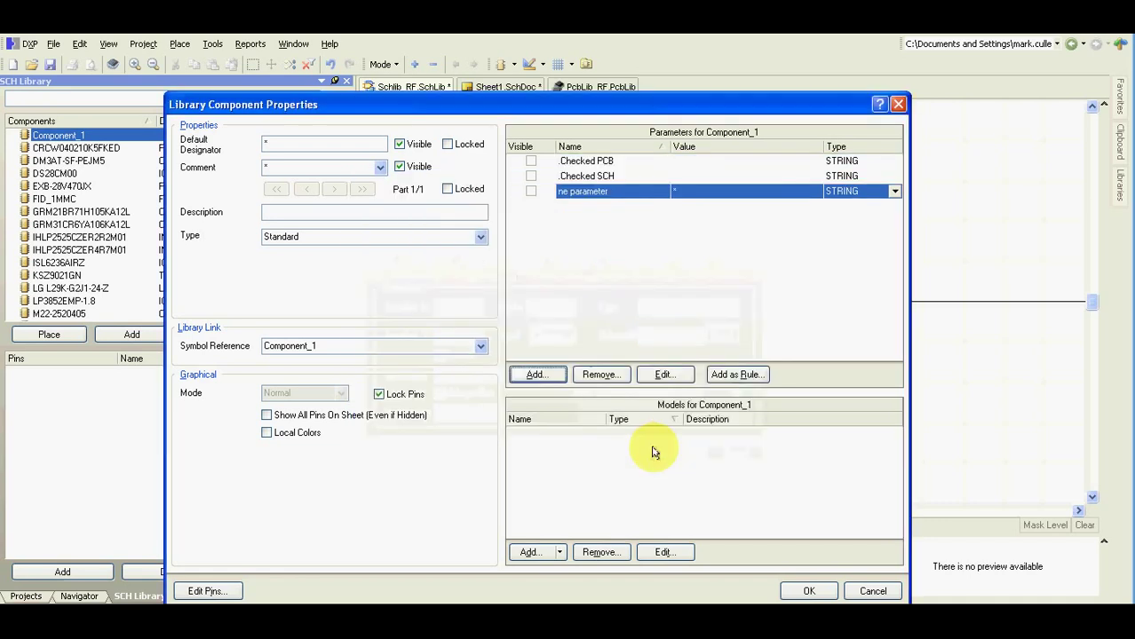
{"action": "left_click", "coordinate": [693, 191]}
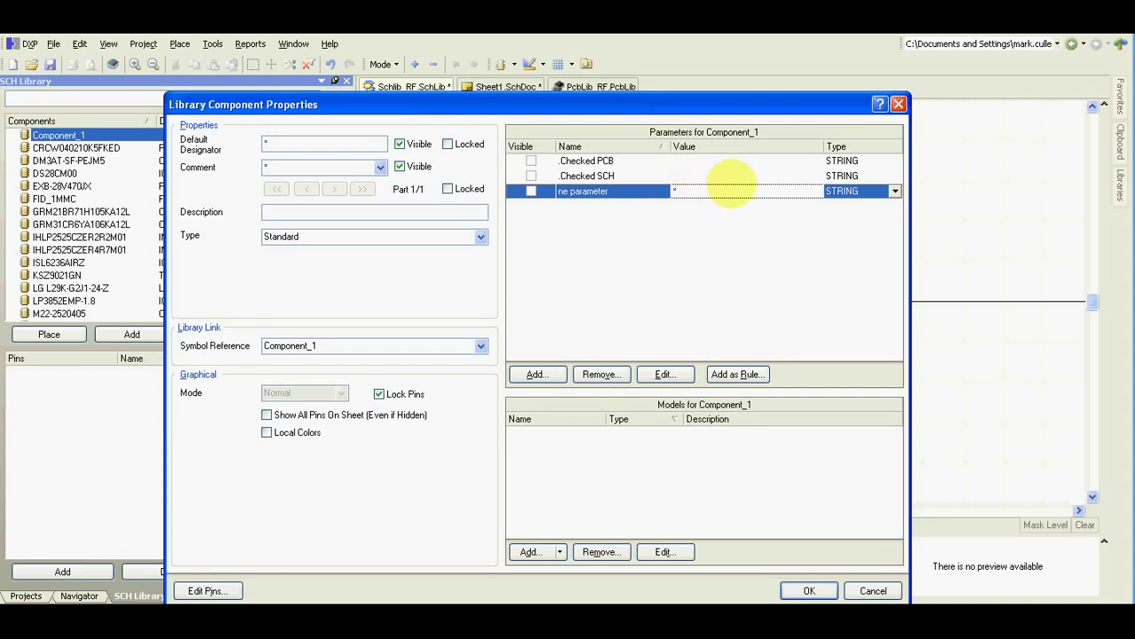
{"action": "type", "text": "xxx"}
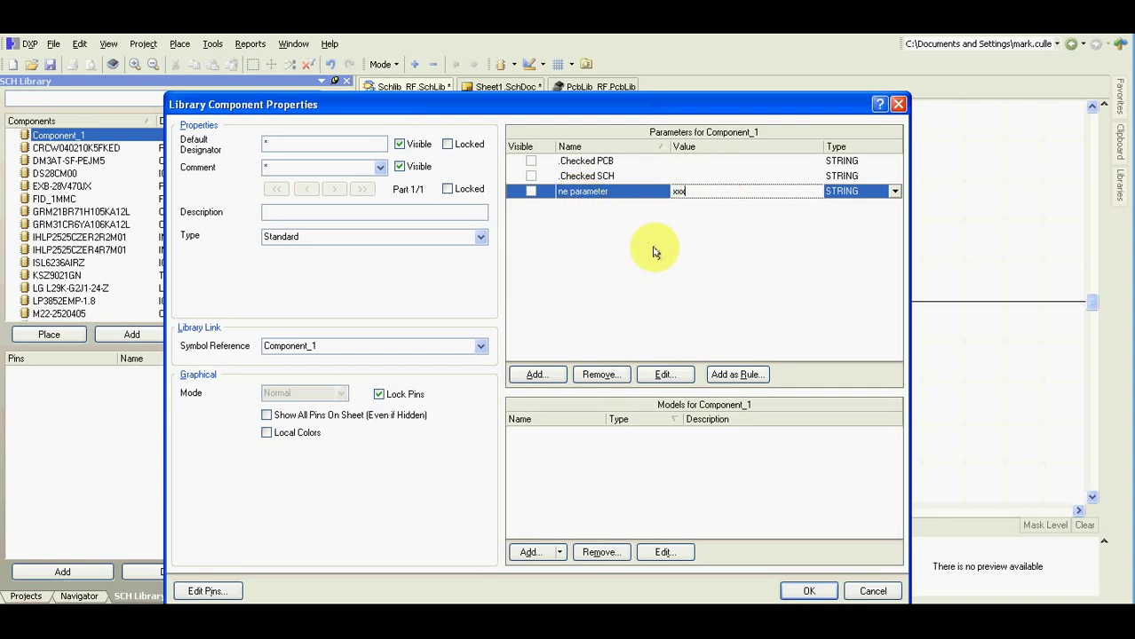
{"action": "left_click", "coordinate": [744, 176]}
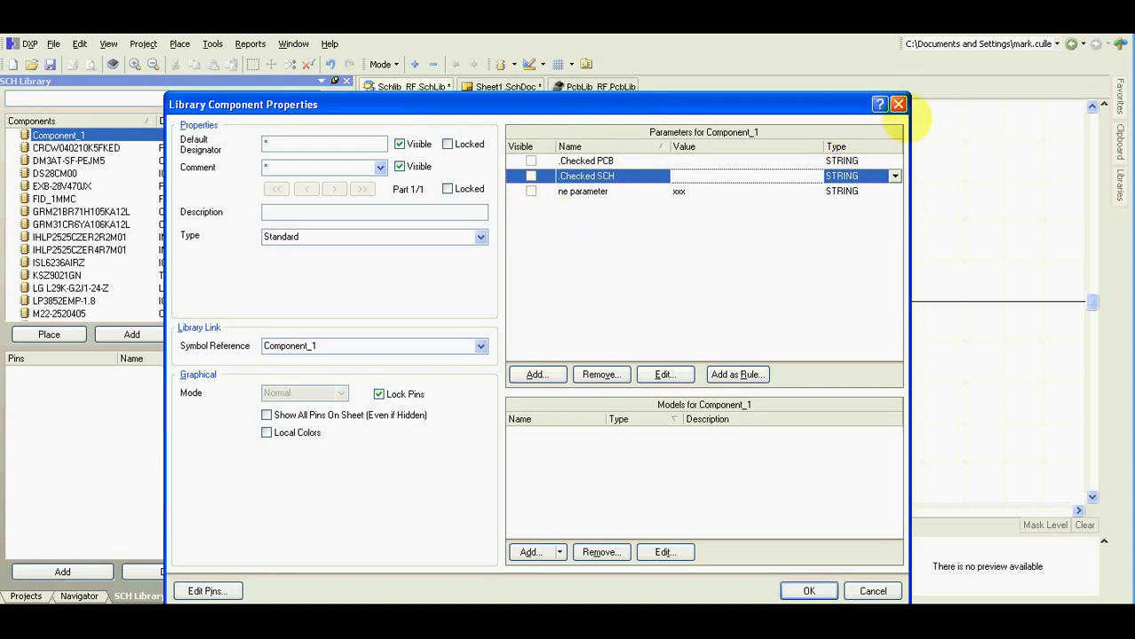
{"action": "left_click", "coordinate": [898, 104]}
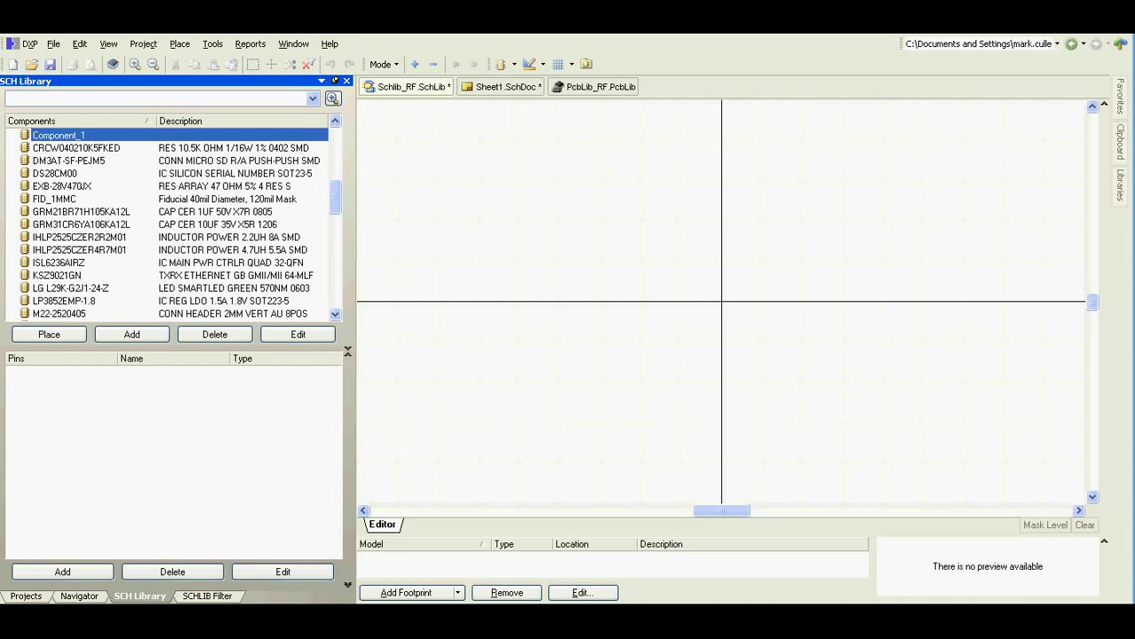
Open Sheet1.SchDoc and generate the Bill of Materials via Reports.
{"action": "left_click", "coordinate": [26, 596]}
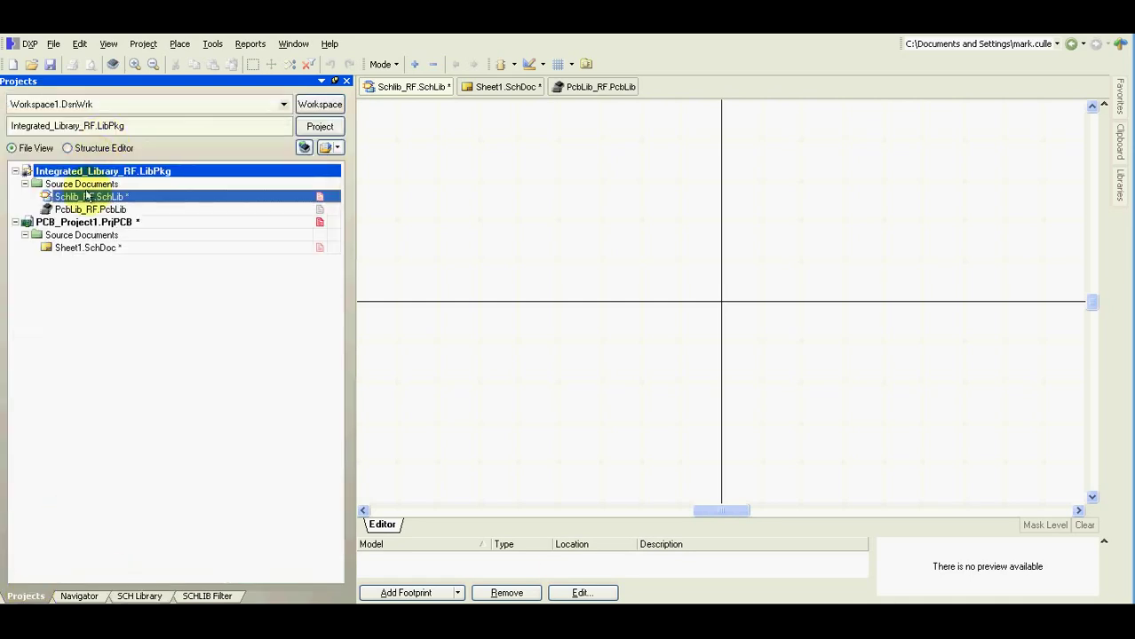
{"action": "left_click", "coordinate": [91, 251]}
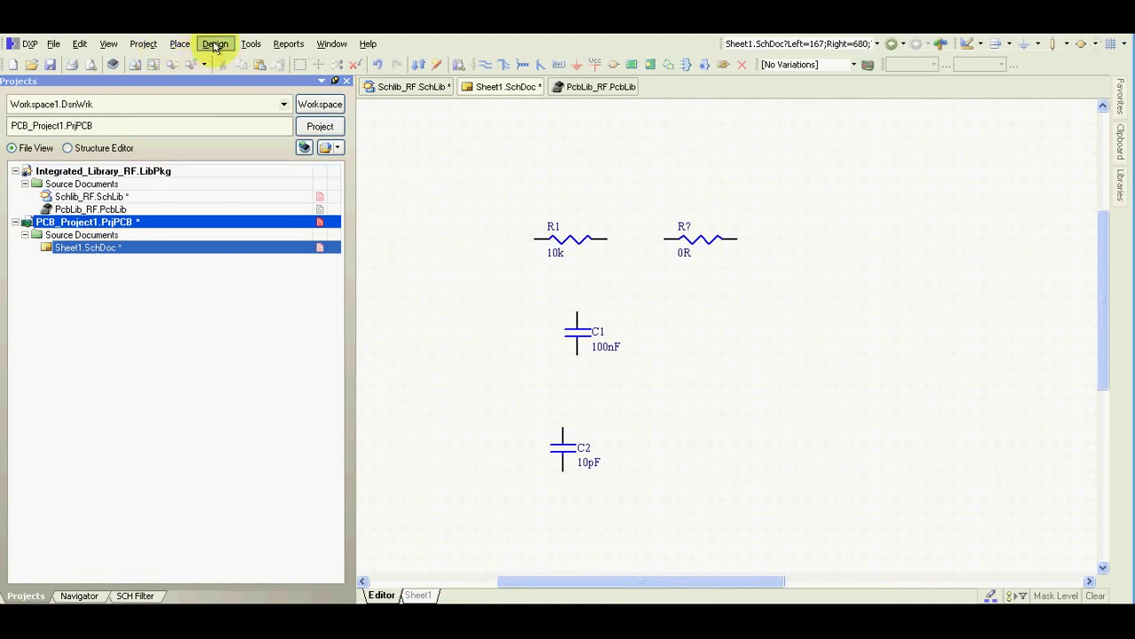
{"action": "left_click", "coordinate": [253, 44]}
{"action": "left_click", "coordinate": [302, 60]}
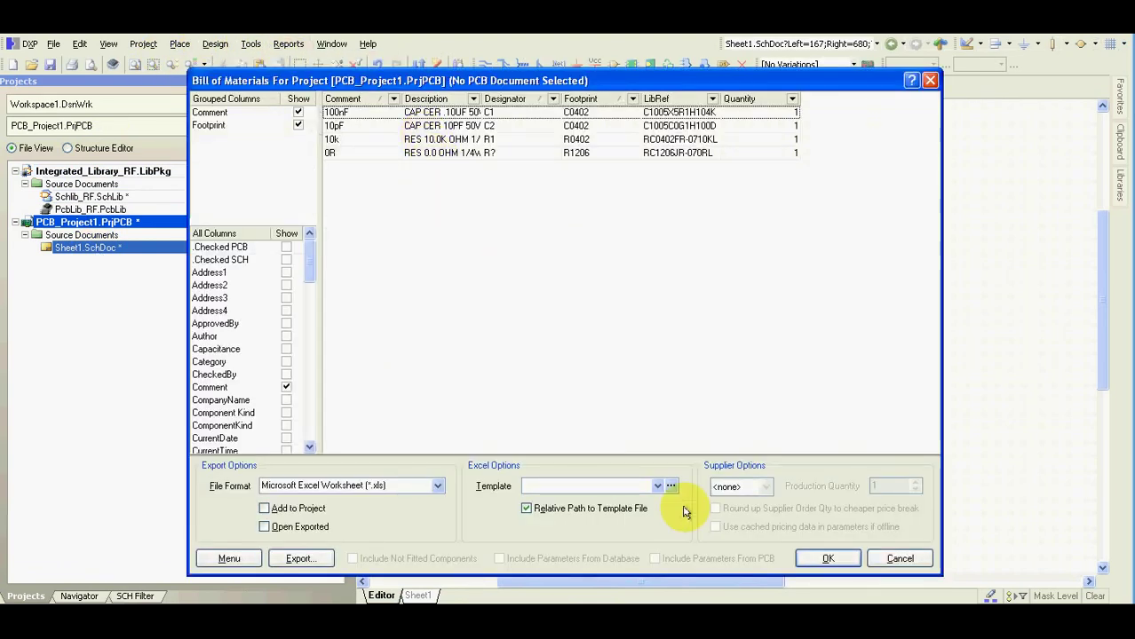
Review the available Excel BOM templates, then switch to Total Commander.
{"action": "left_click", "coordinate": [658, 487]}
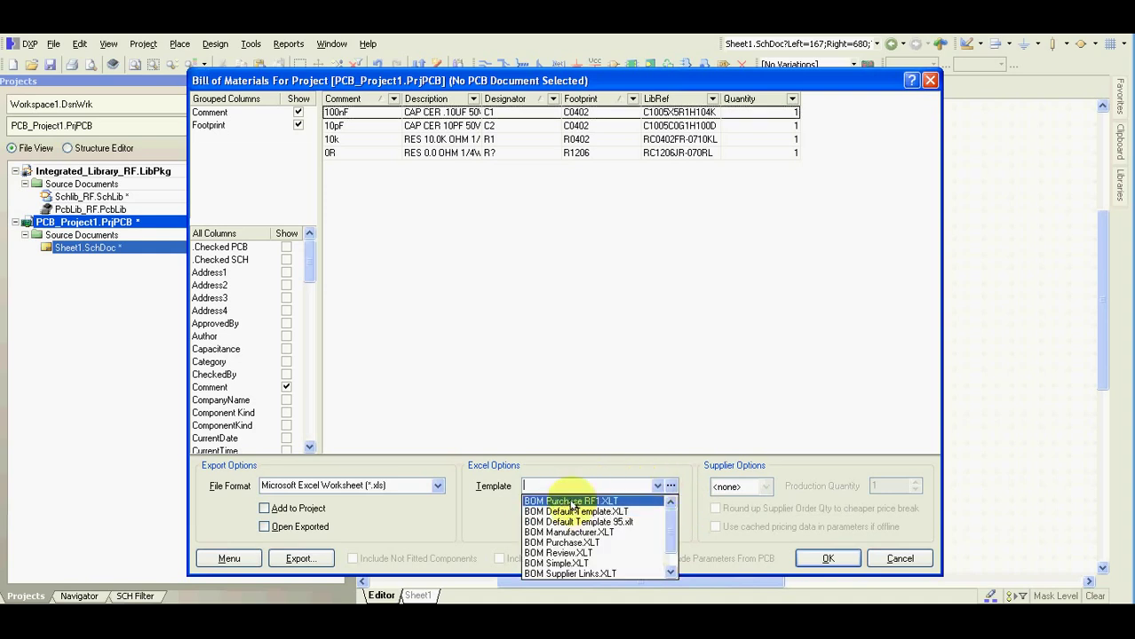
{"action": "left_click", "coordinate": [571, 470]}
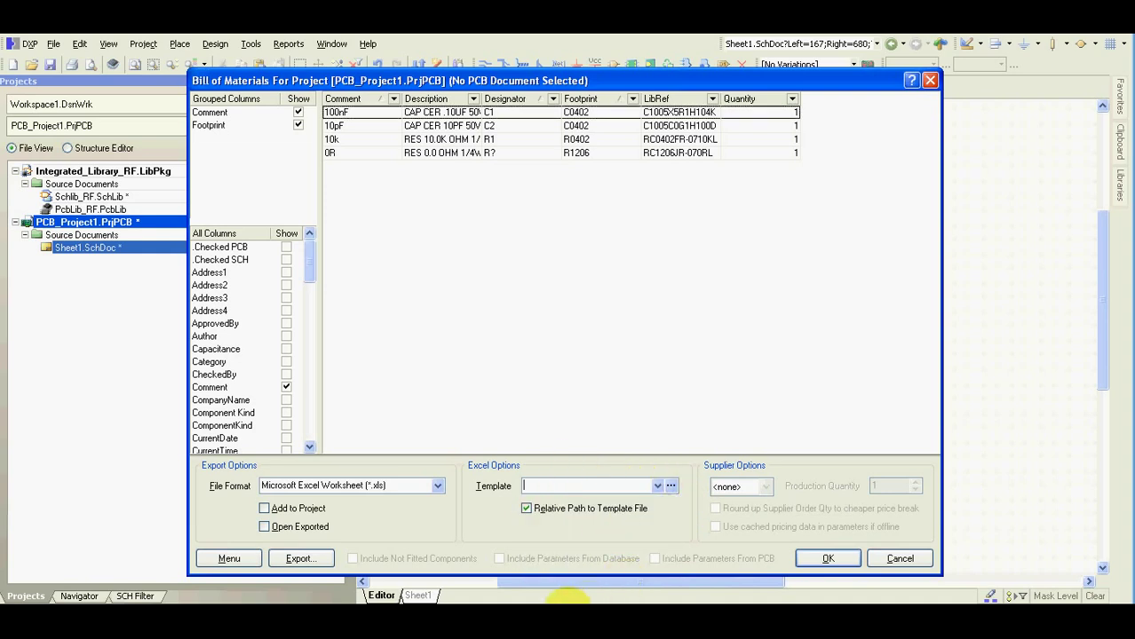
{"action": "left_click", "coordinate": [232, 602]}
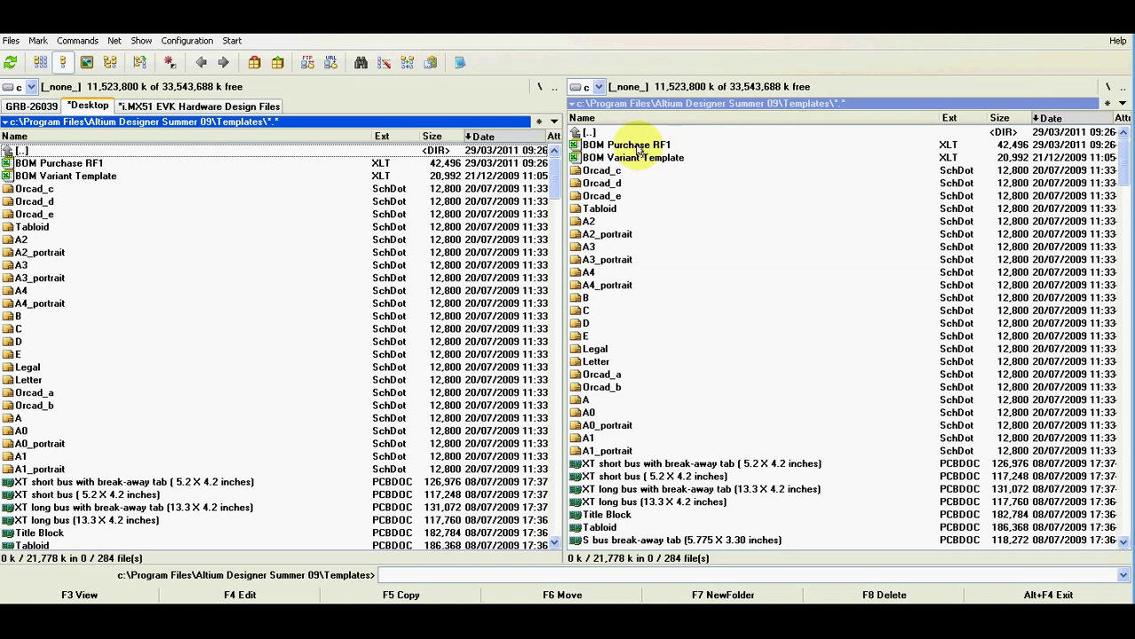
Select the BOM Purchase RF1.XLT template in Total Commander's Templates folder.
{"action": "left_click", "coordinate": [637, 149]}
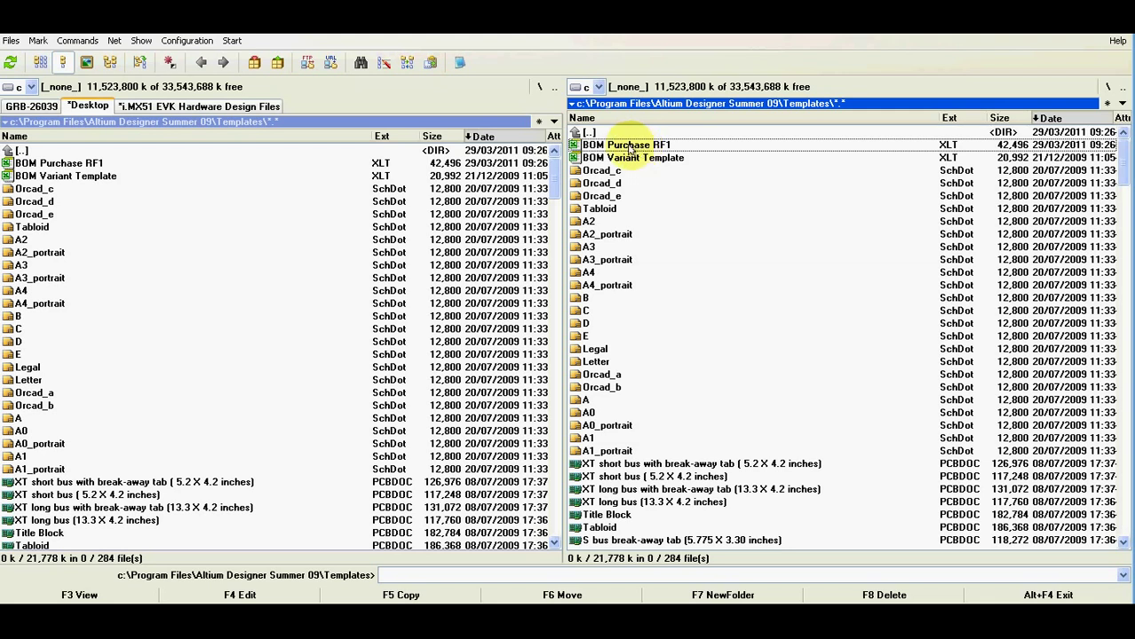
Check the BOM Purchase RF1 template's Category, Manufacturer and Manufacturer Part Number fields, then close unsaved.
{"action": "double_click", "coordinate": [621, 149]}
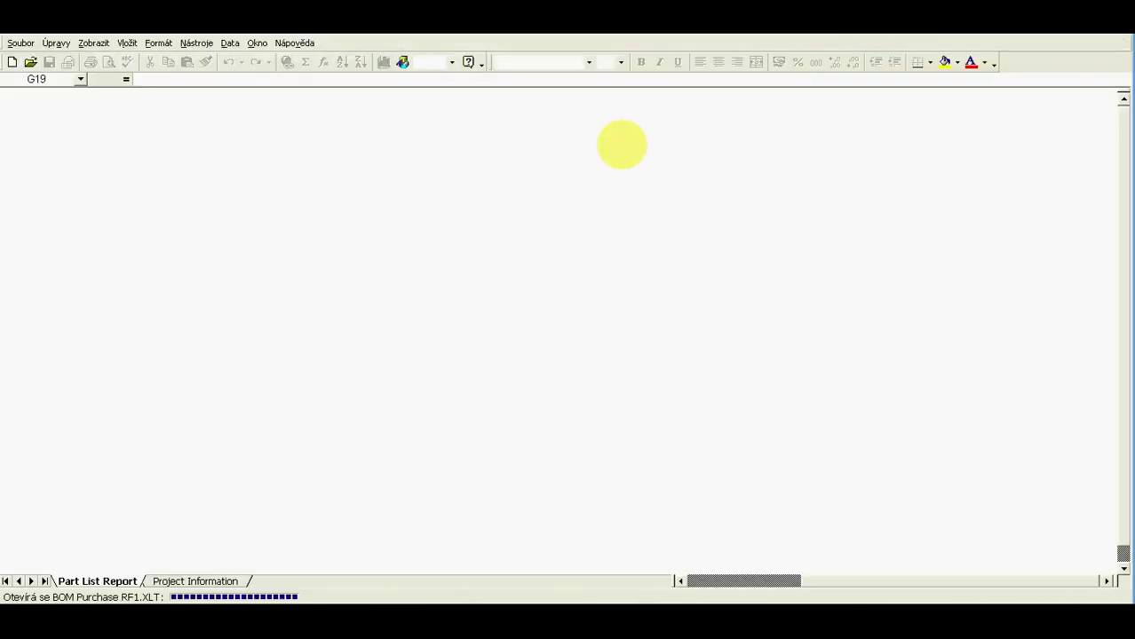
{"action": "left_click_drag", "start_coordinate": [793, 582], "coordinate": [693, 582]}
{"action": "left_click", "coordinate": [165, 272]}
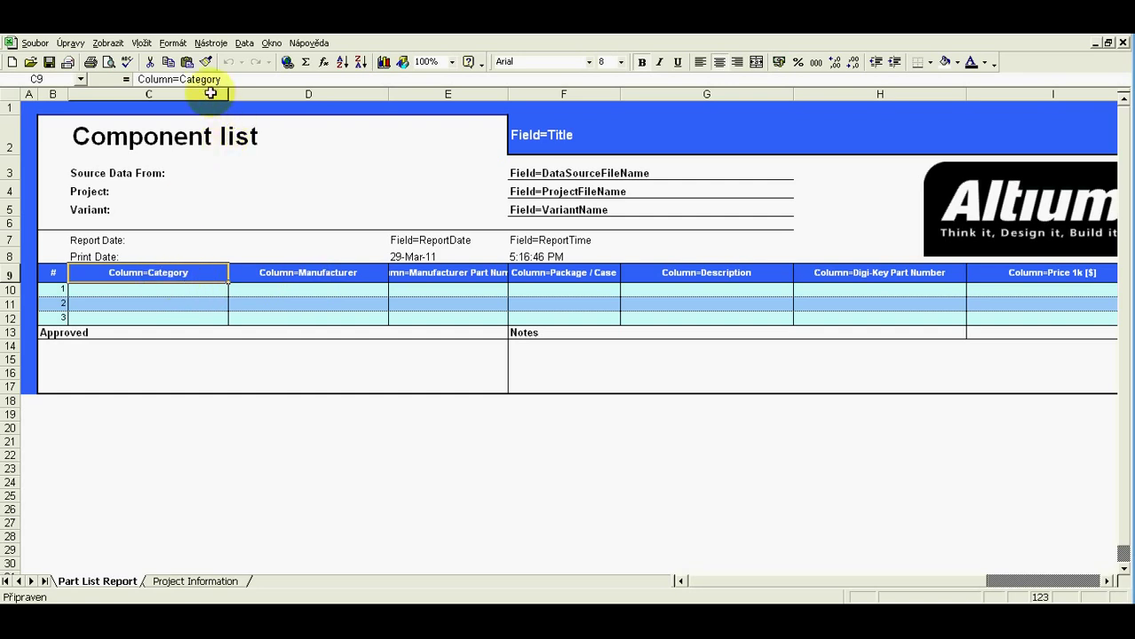
{"action": "left_click", "coordinate": [308, 276]}
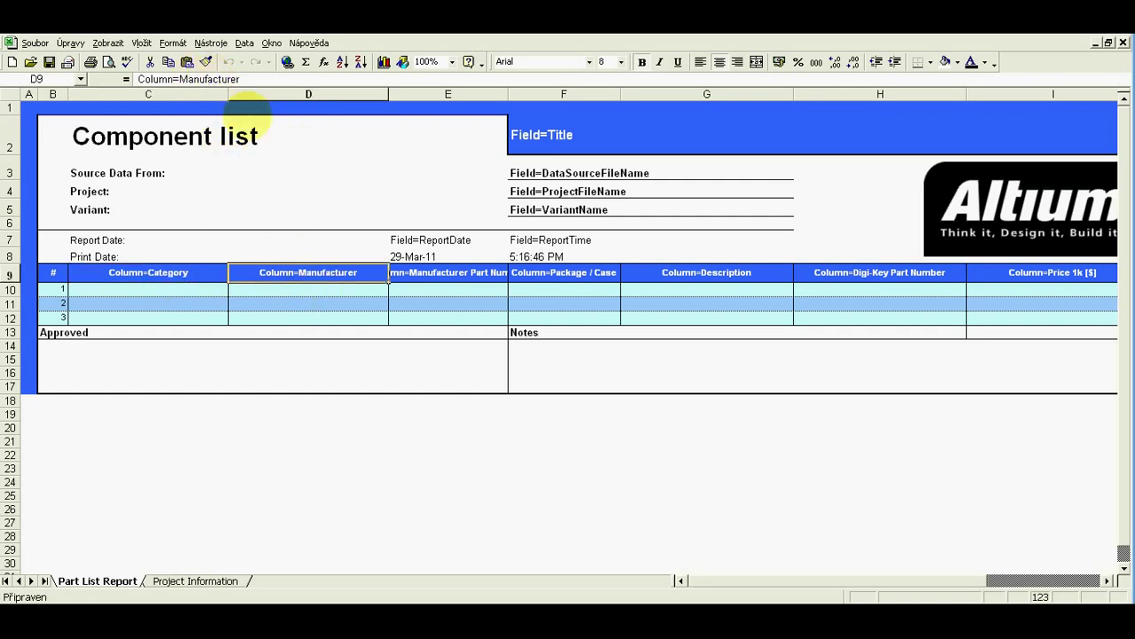
{"action": "left_click", "coordinate": [447, 280]}
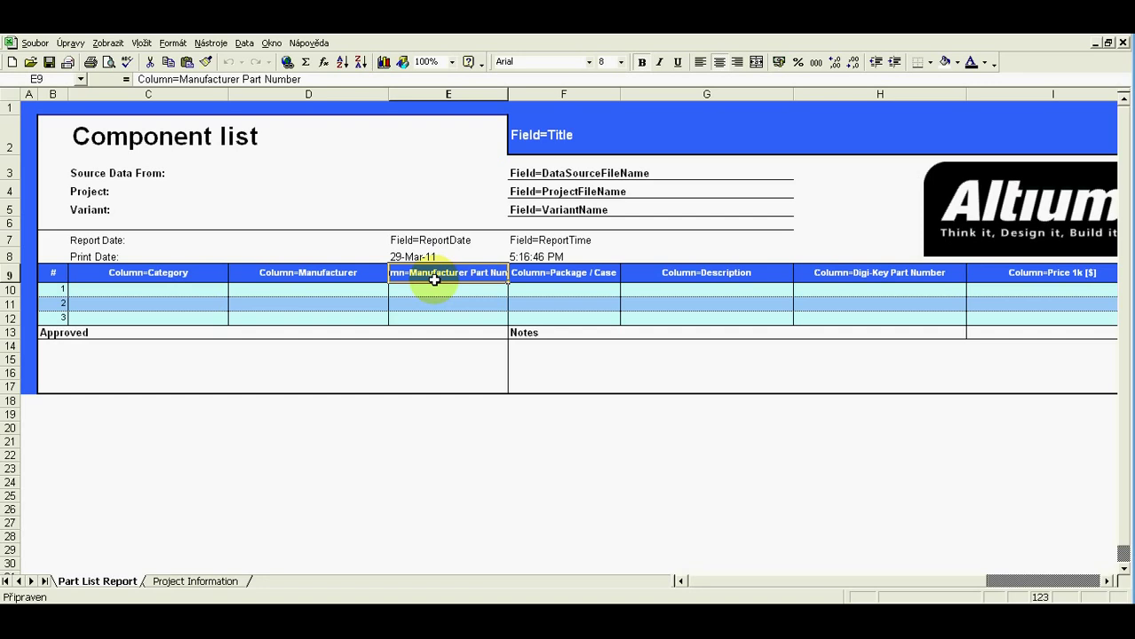
{"action": "left_click", "coordinate": [1124, 41]}
{"action": "left_click", "coordinate": [563, 373]}
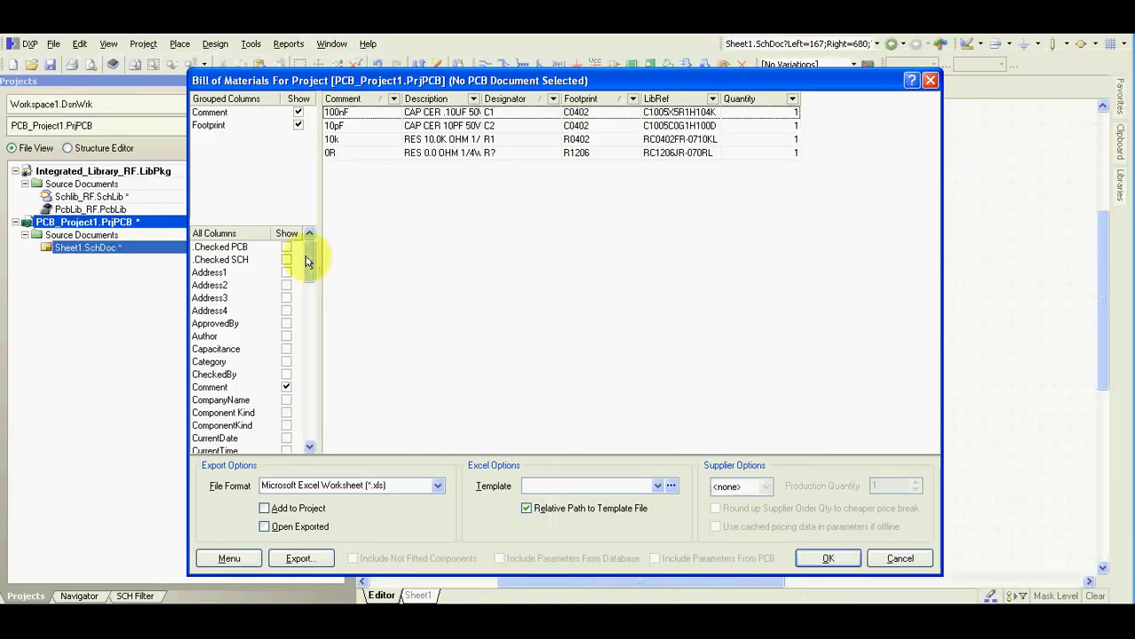
Add the Category column, choose the BOM Purchase RF1.XLT template and enable Open Exported.
{"action": "left_click", "coordinate": [287, 362]}
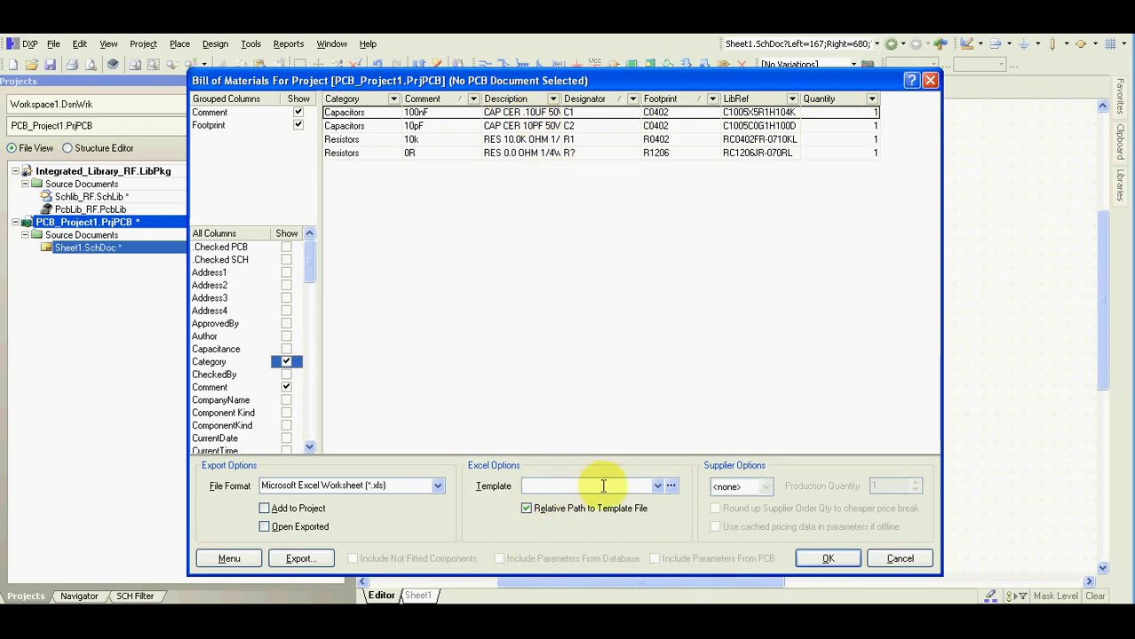
{"action": "left_click", "coordinate": [657, 486]}
{"action": "left_click", "coordinate": [626, 502]}
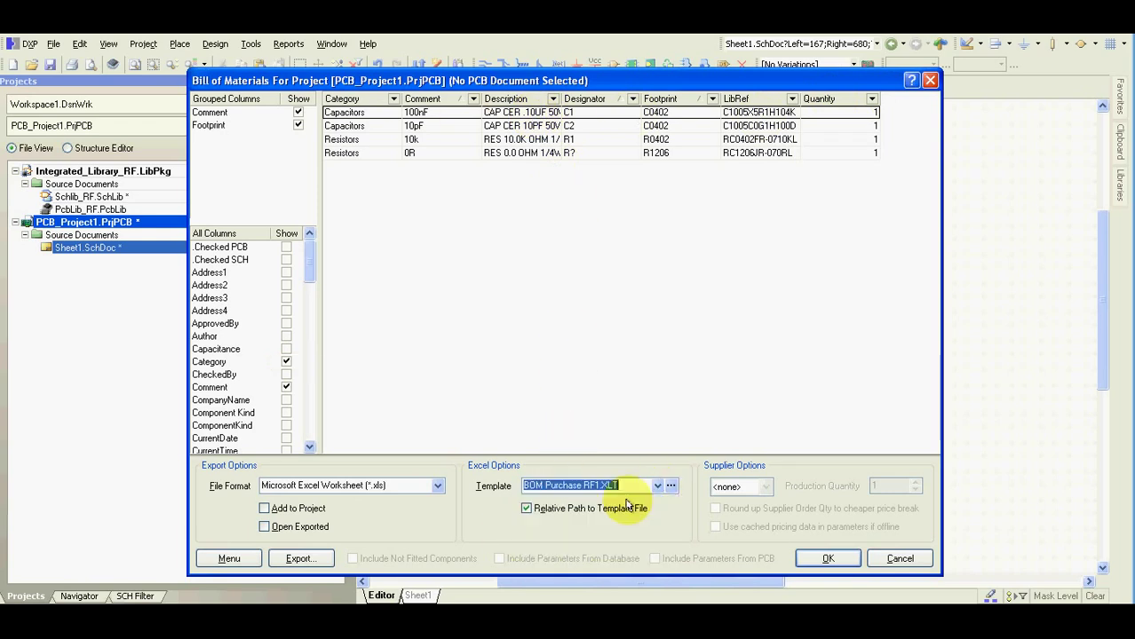
{"action": "left_click", "coordinate": [293, 527]}
Export the bill of materials, replacing the existing PCB_Project1.xls.
{"action": "left_click", "coordinate": [300, 560]}
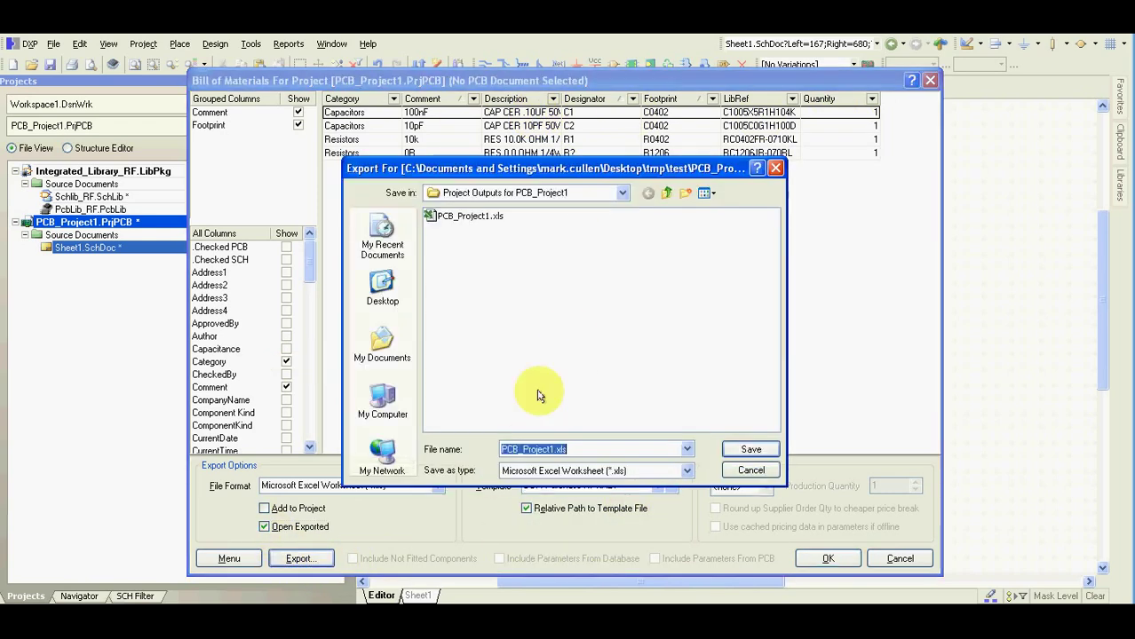
{"action": "left_click", "coordinate": [737, 449]}
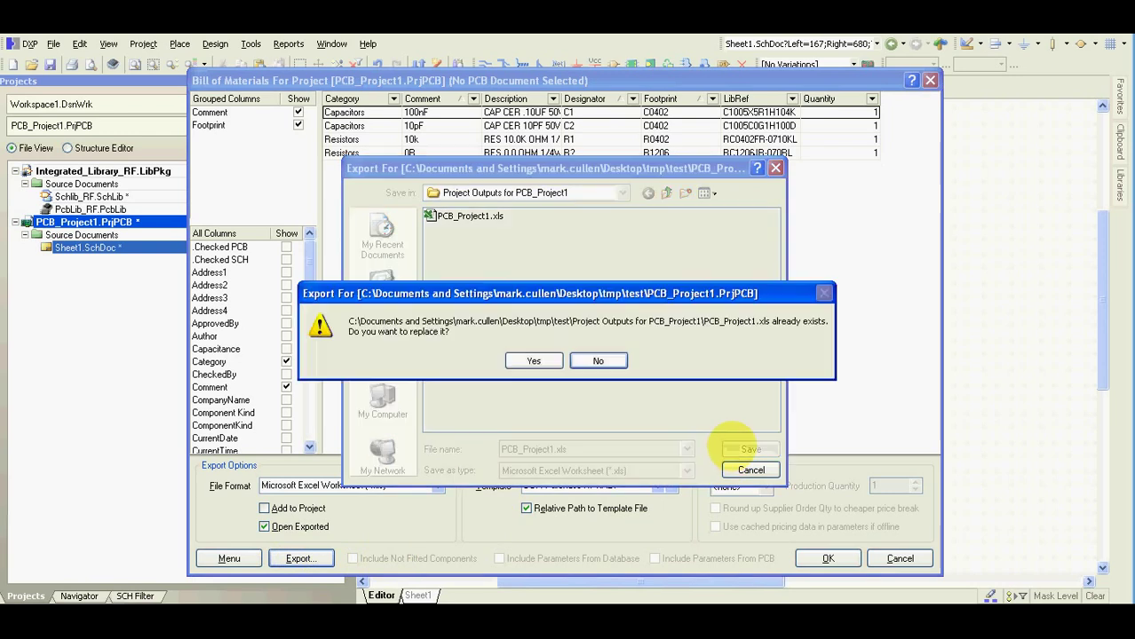
{"action": "left_click", "coordinate": [534, 361]}
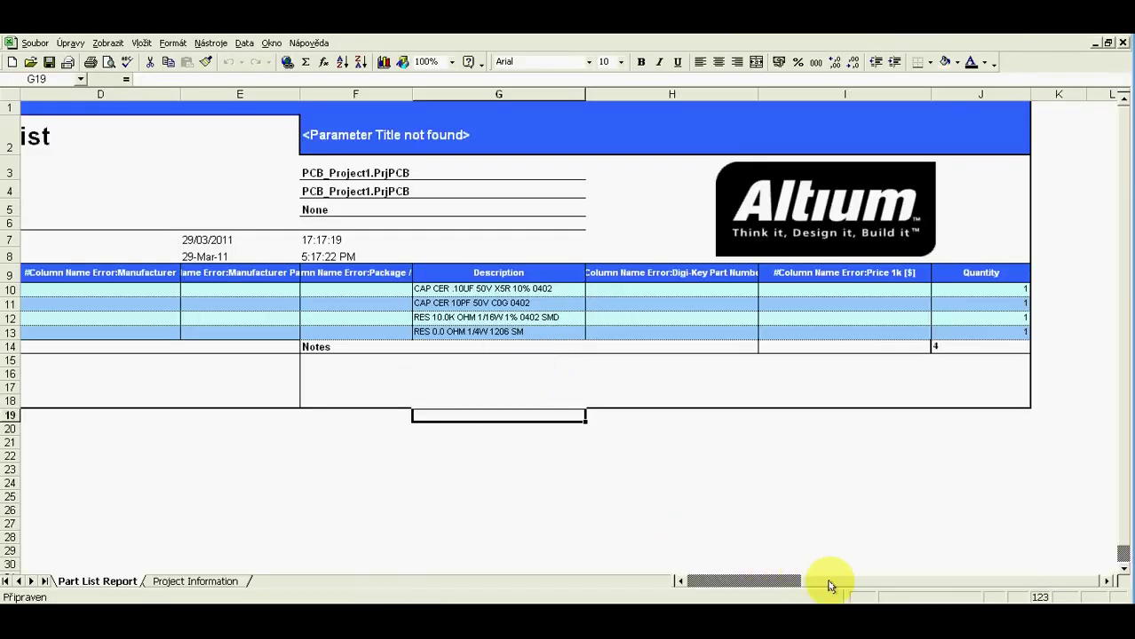
Scroll the exported component list back to column A, review it, and close the workbook.
{"action": "left_click_drag", "start_coordinate": [828, 581], "coordinate": [706, 583]}
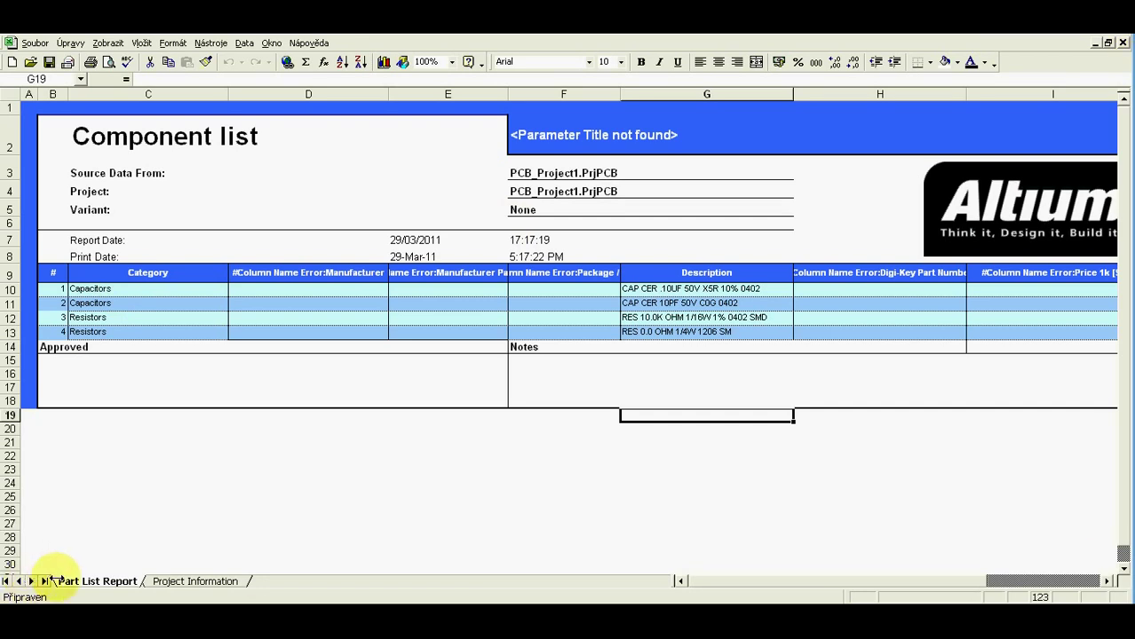
{"action": "left_click", "coordinate": [1123, 42]}
Discard the Excel changes, dismiss the bill of materials and show the Libraries panel.
{"action": "left_click", "coordinate": [572, 372]}
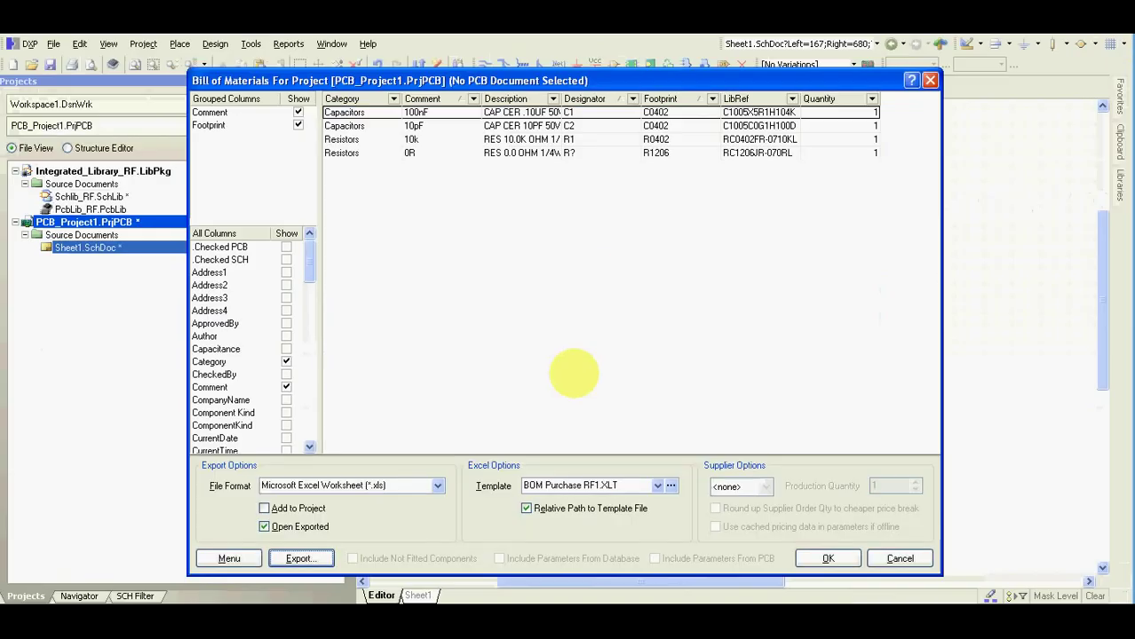
{"action": "left_click", "coordinate": [900, 558]}
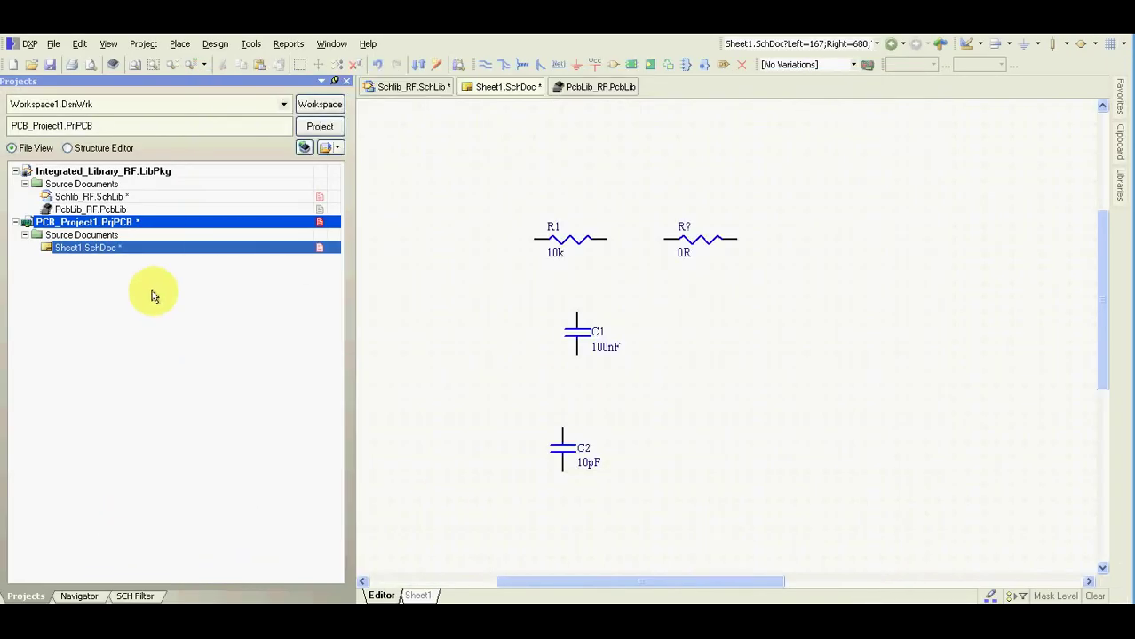
{"action": "left_click", "coordinate": [1121, 184]}
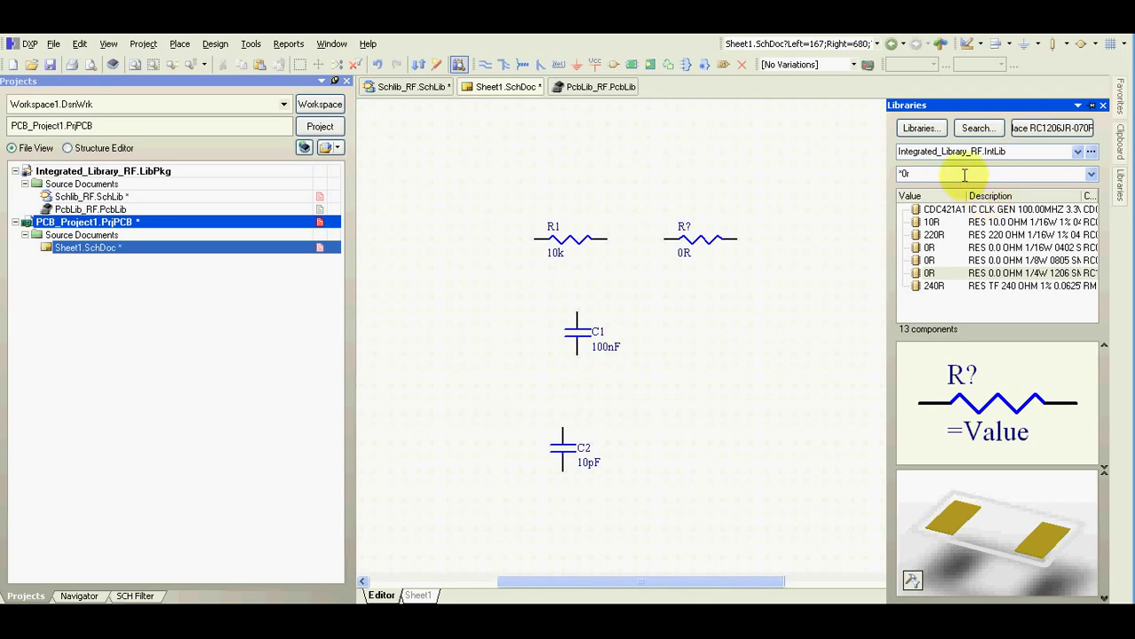
Review the parameter columns available for the library component list, such as ATLStockNo1.
{"action": "right_click", "coordinate": [955, 201]}
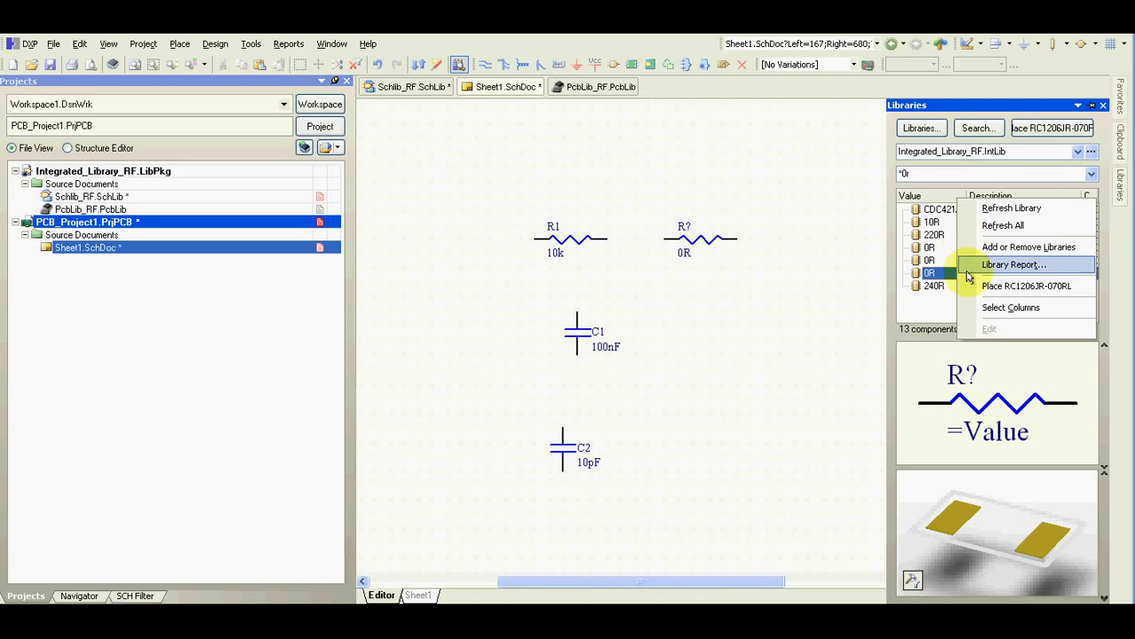
{"action": "left_click", "coordinate": [971, 309]}
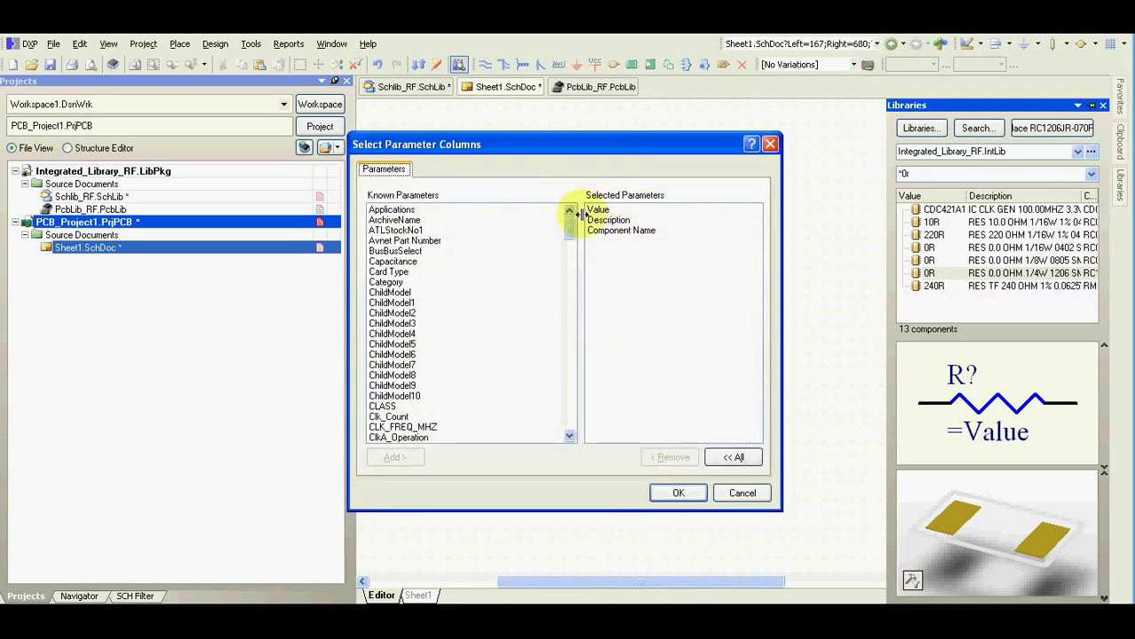
{"action": "left_click", "coordinate": [420, 230]}
{"action": "scroll", "coordinate": [437, 280], "scroll_direction": "down", "scroll_amount": 5}
{"action": "scroll", "coordinate": [435, 281], "scroll_direction": "up", "scroll_amount": 5}
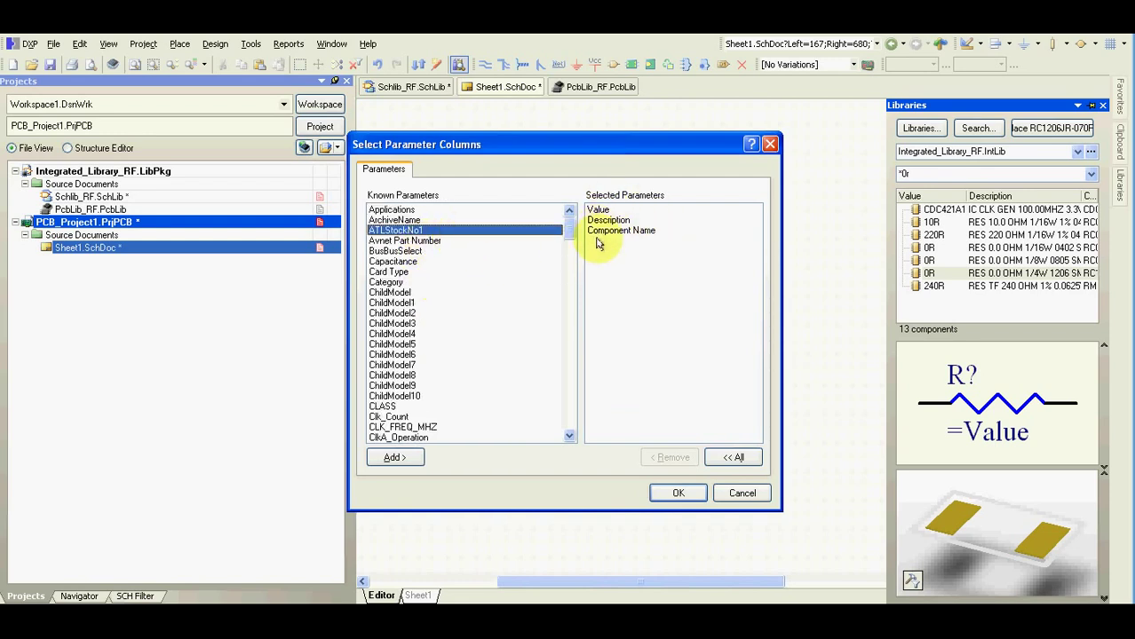
{"action": "left_click", "coordinate": [679, 493]}
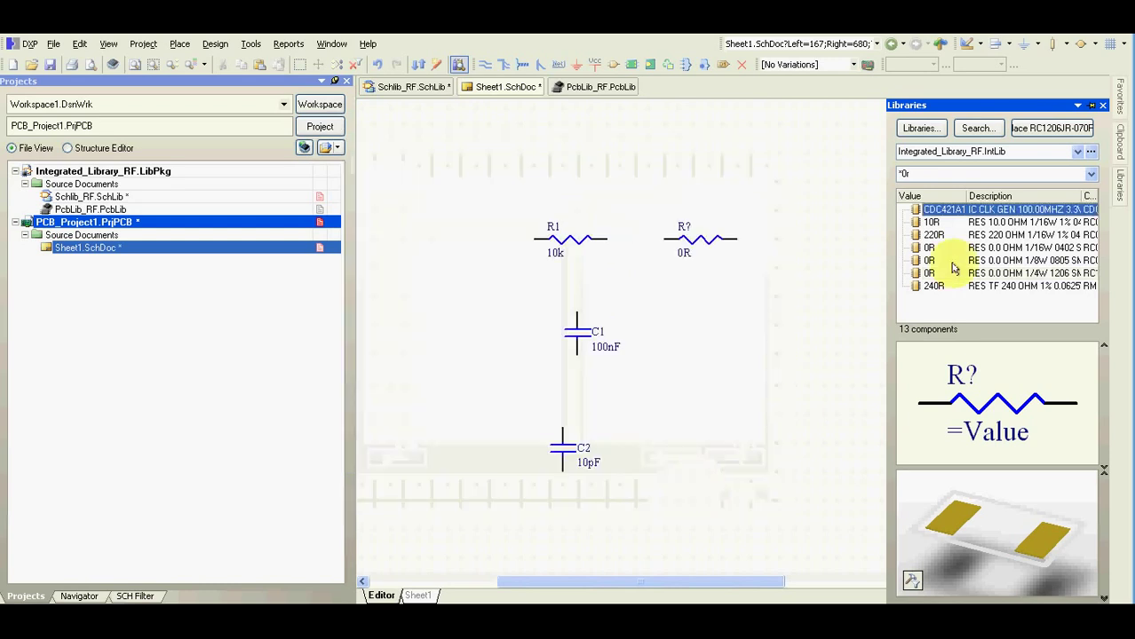
Resize the Value column of the library component list and select the IC CLK GEN part.
{"action": "left_click_drag", "start_coordinate": [966, 195], "coordinate": [934, 200]}
{"action": "left_click", "coordinate": [921, 210]}
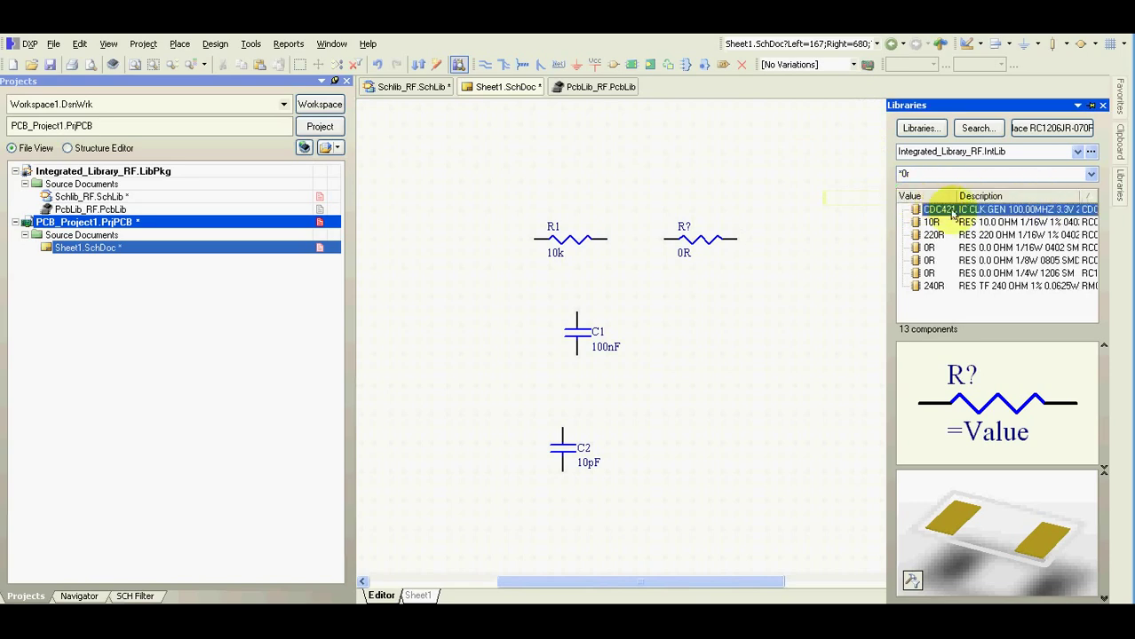
{"action": "left_click_drag", "start_coordinate": [957, 190], "coordinate": [974, 189]}
Filter the library list with *10k and open the R? resistor's properties.
{"action": "left_click", "coordinate": [949, 174]}
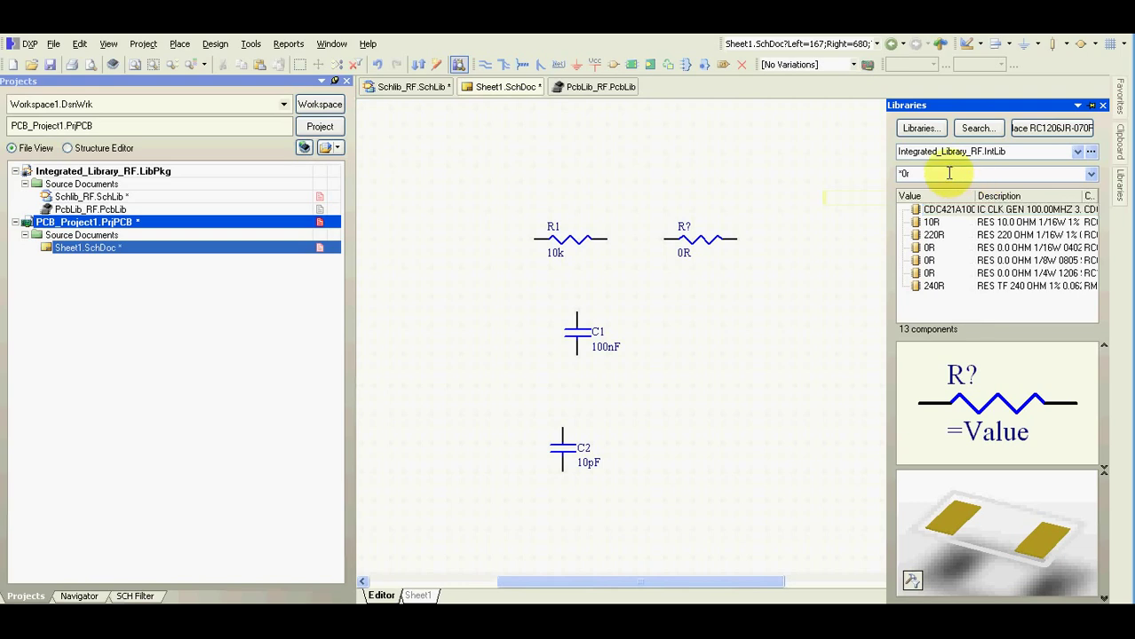
{"action": "key", "text": "BackSpace"}
{"action": "key", "text": "BackSpace"}
{"action": "key", "text": "BackSpace"}
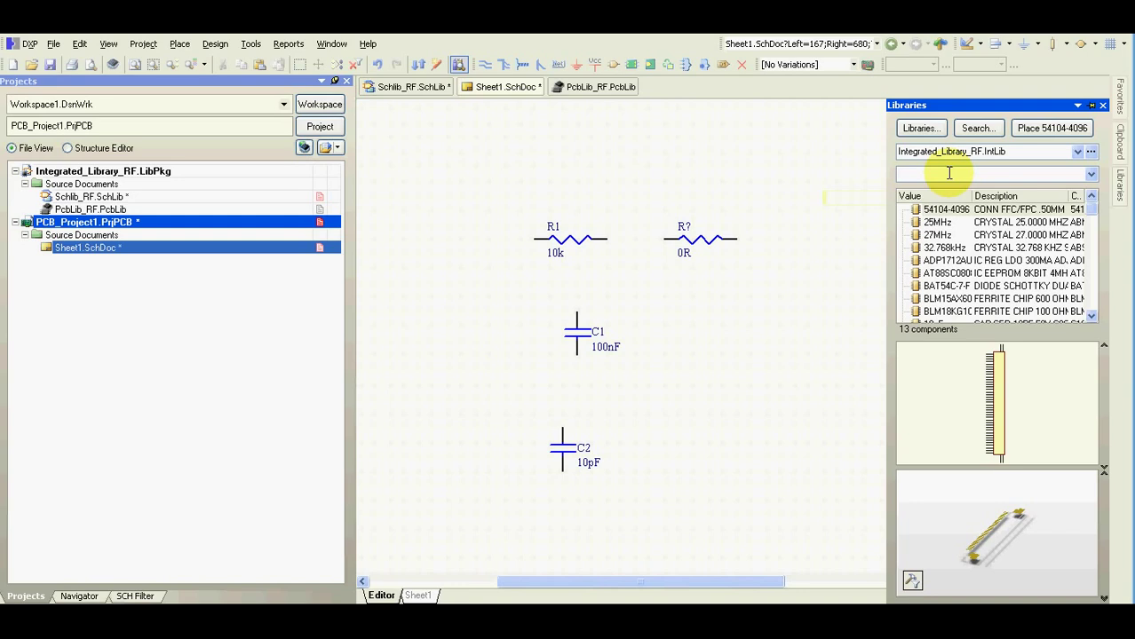
{"action": "type", "text": "*10"}
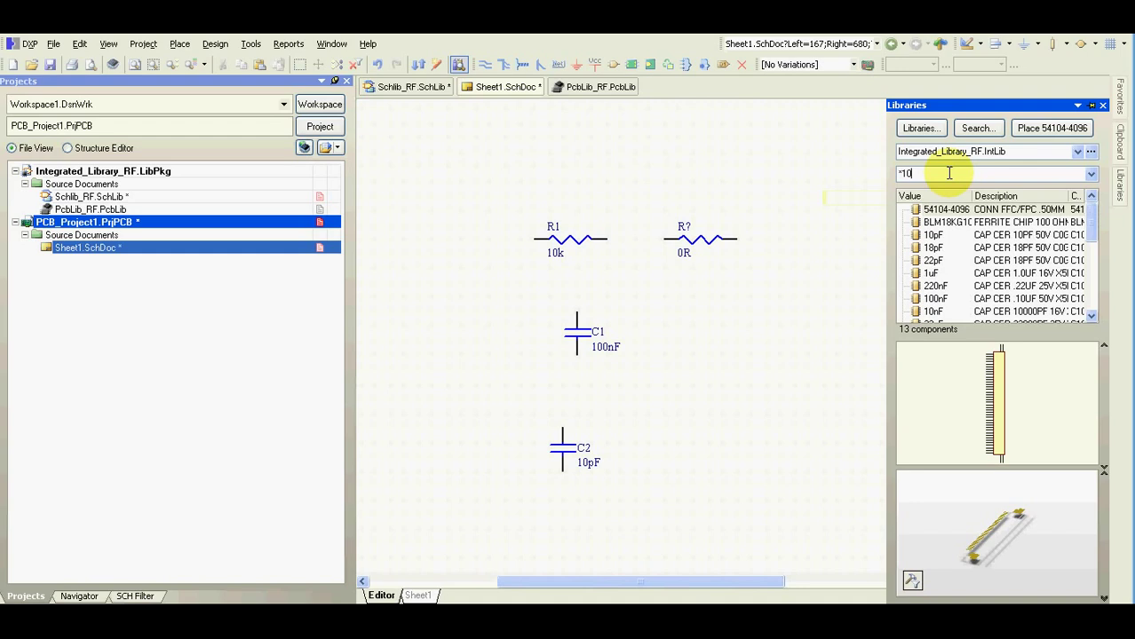
{"action": "type", "text": "k"}
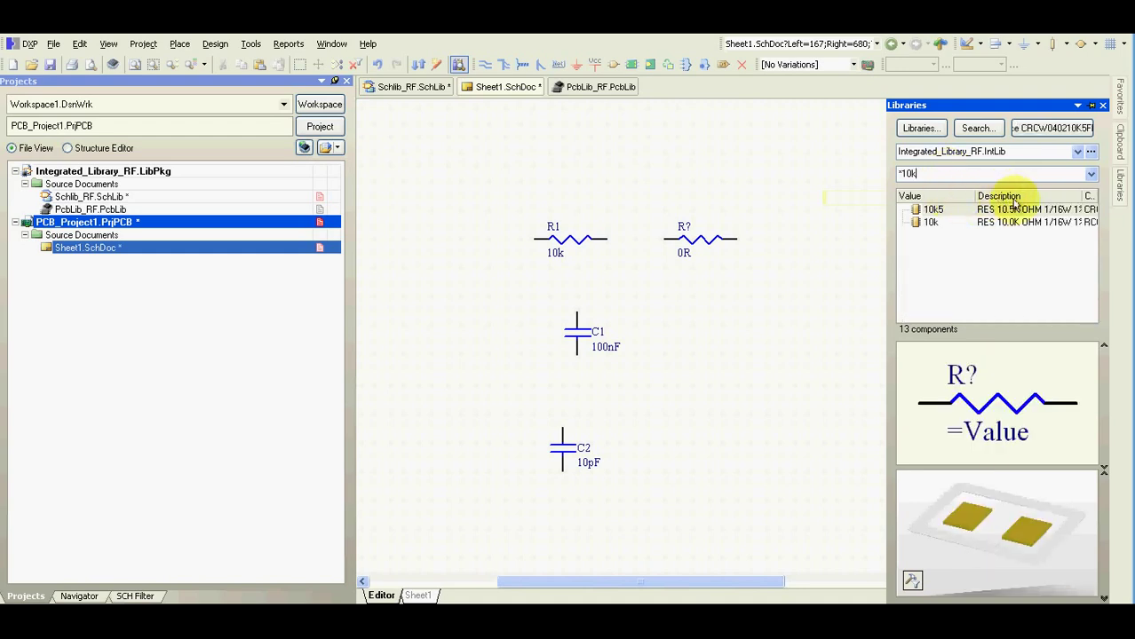
{"action": "double_click", "coordinate": [699, 238]}
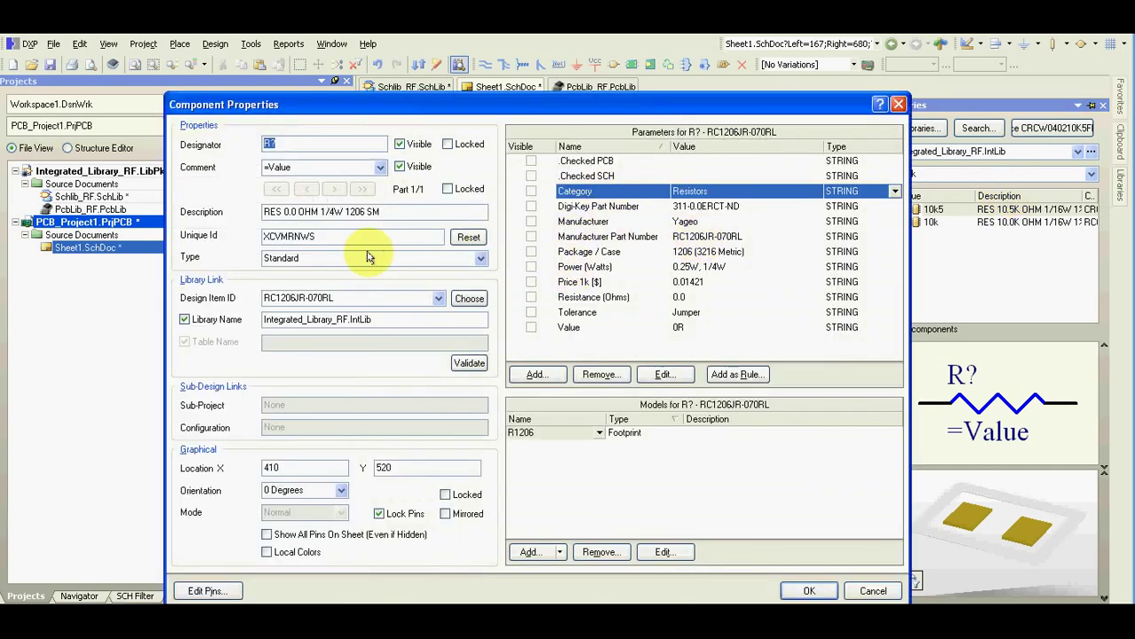
{"action": "left_click", "coordinate": [392, 212]}
{"action": "left_click_drag", "start_coordinate": [391, 213], "coordinate": [253, 206]}
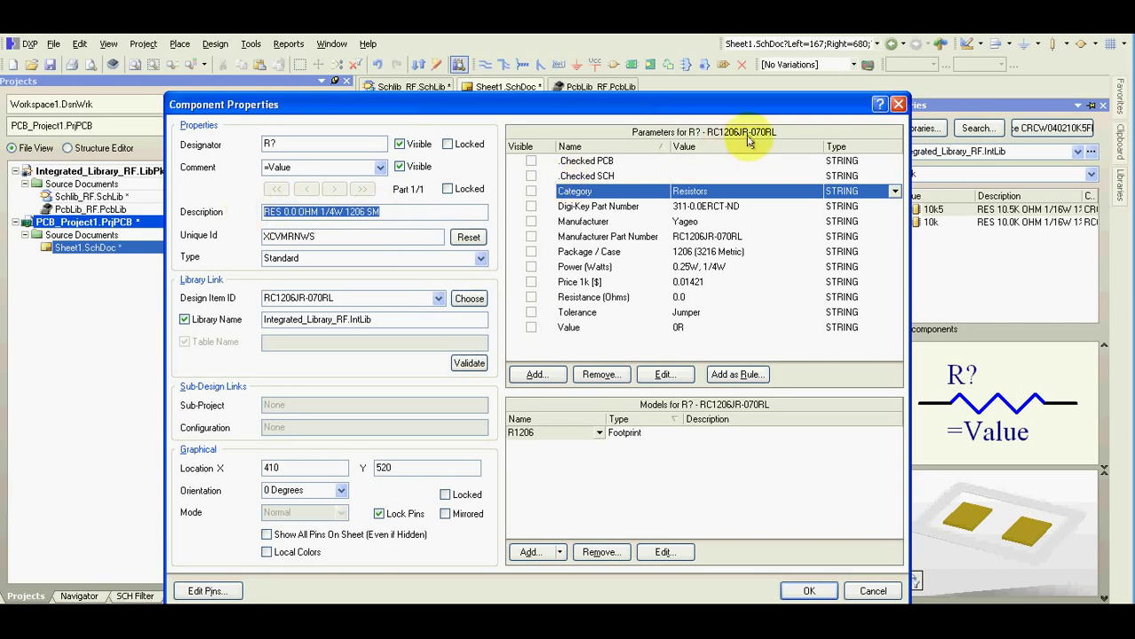
{"action": "left_click", "coordinate": [899, 104]}
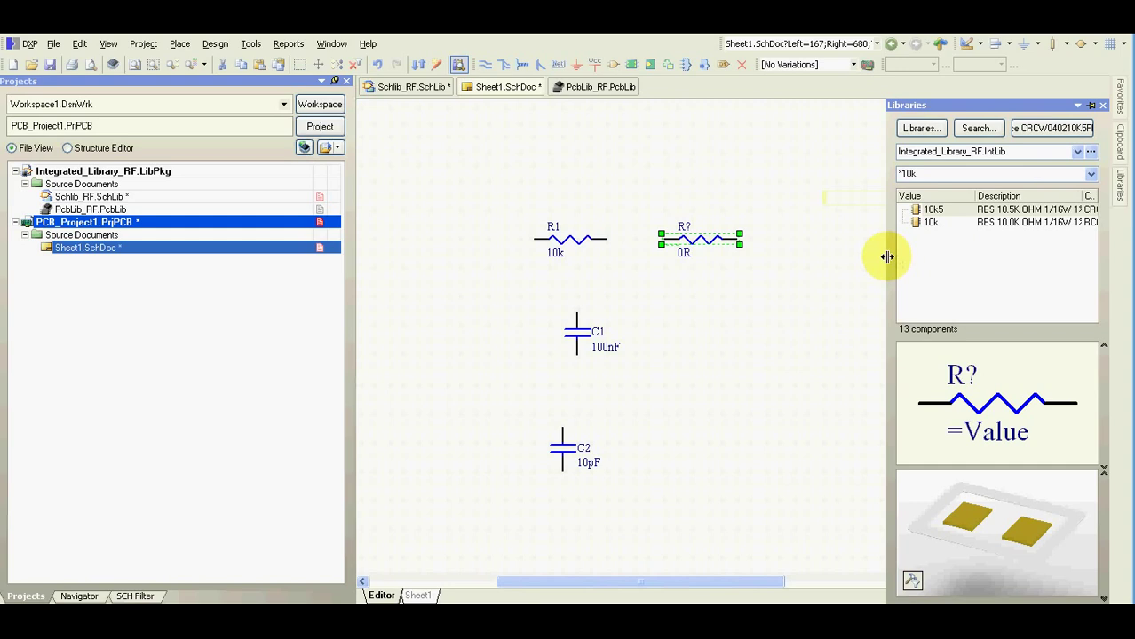
{"action": "left_click_drag", "start_coordinate": [888, 255], "coordinate": [827, 253]}
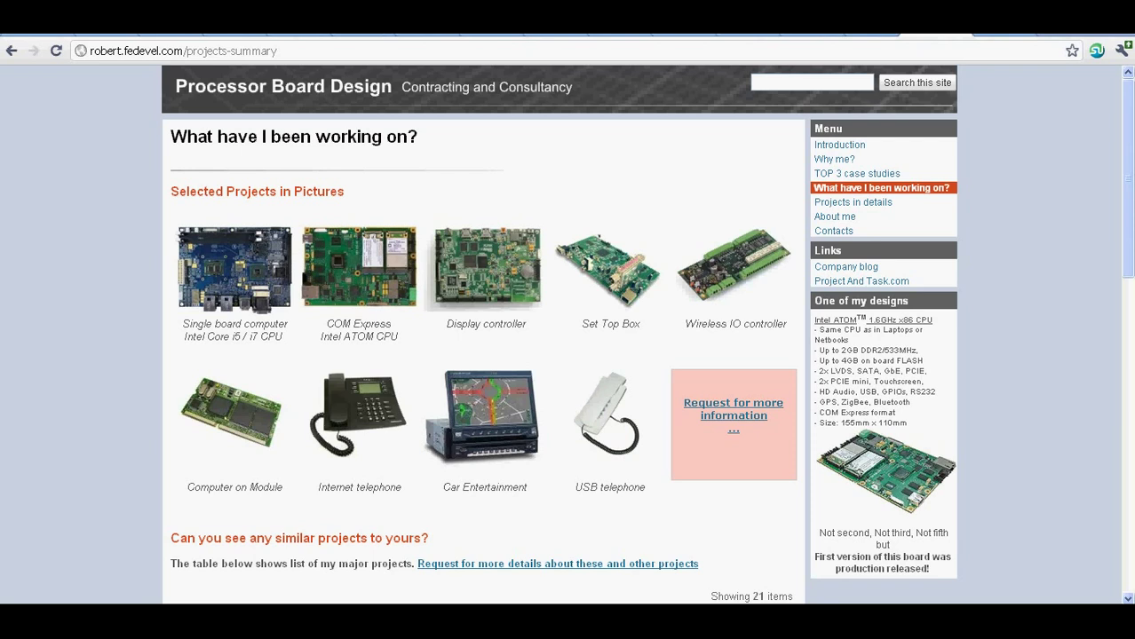
Open the Processor Board Design site's Introduction page from the Menu sidebar.
{"action": "left_click", "coordinate": [839, 145]}
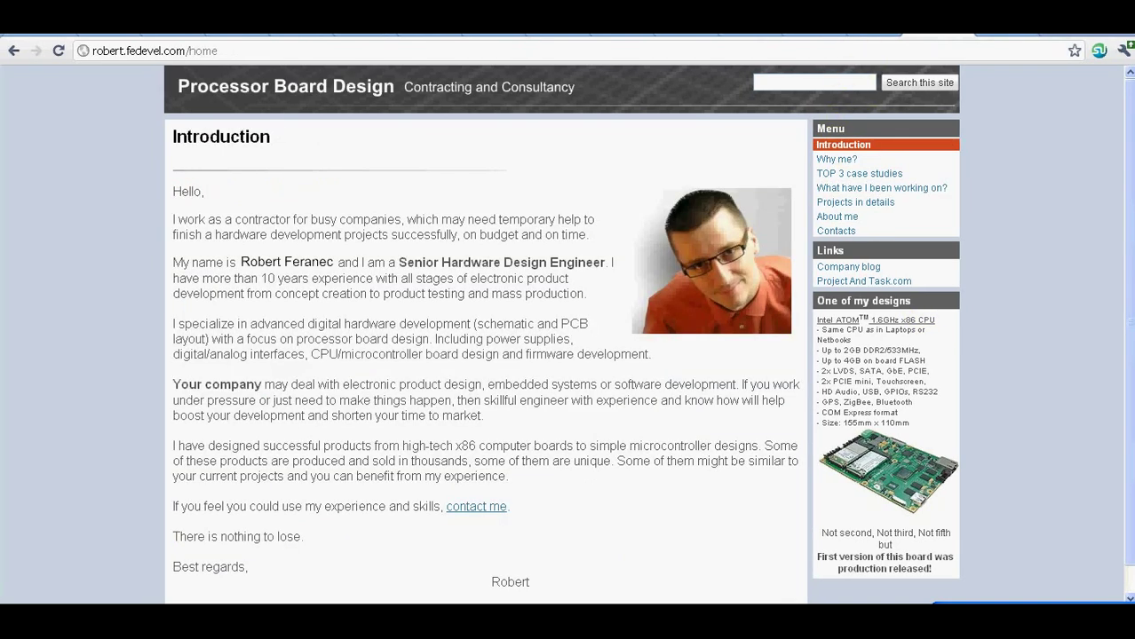